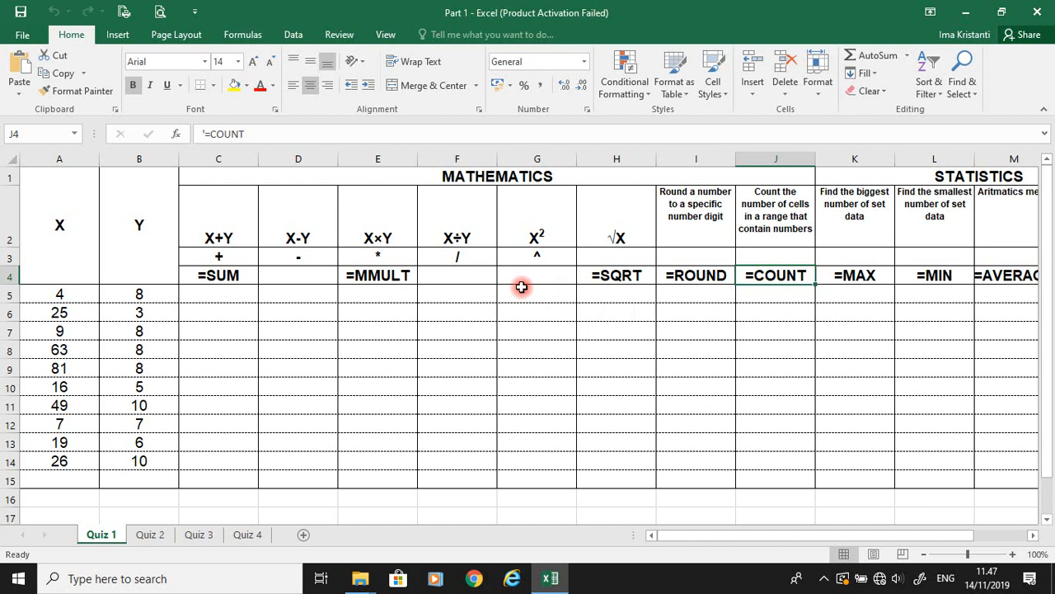
pyautogui.click(998, 176)
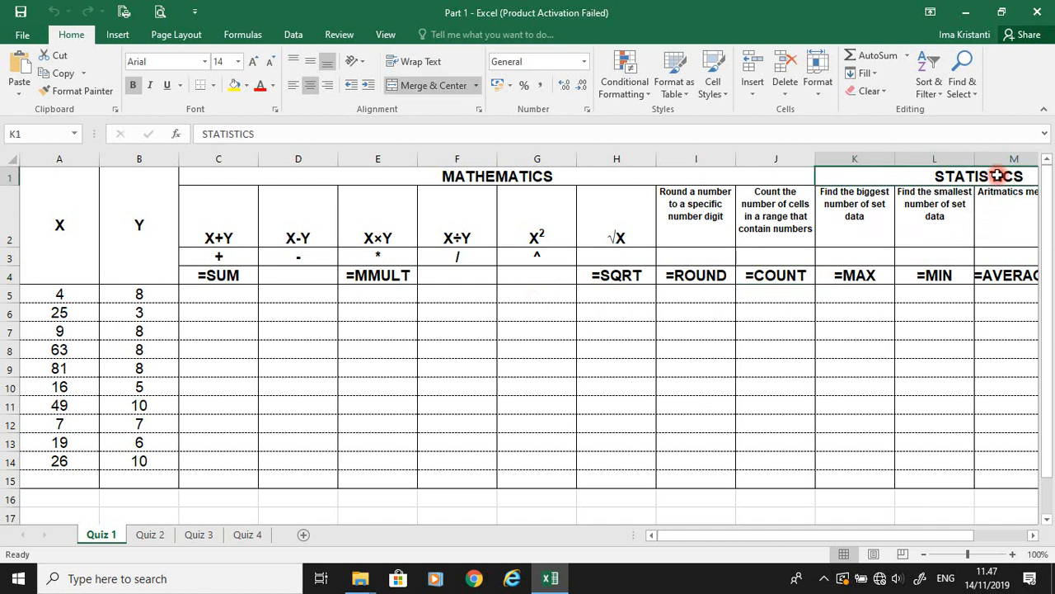
pyautogui.moveTo(803, 169); pyautogui.dragTo(854, 172)
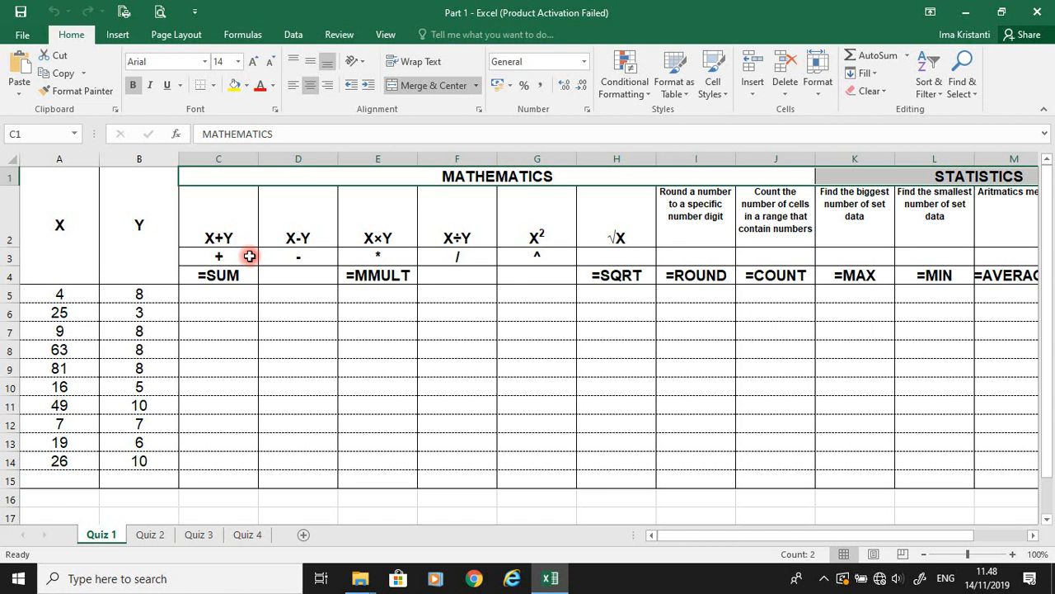
# Step: Enter the formula =A5+B5 in cell C5 to add the first X and Y values
pyautogui.click(219, 293)
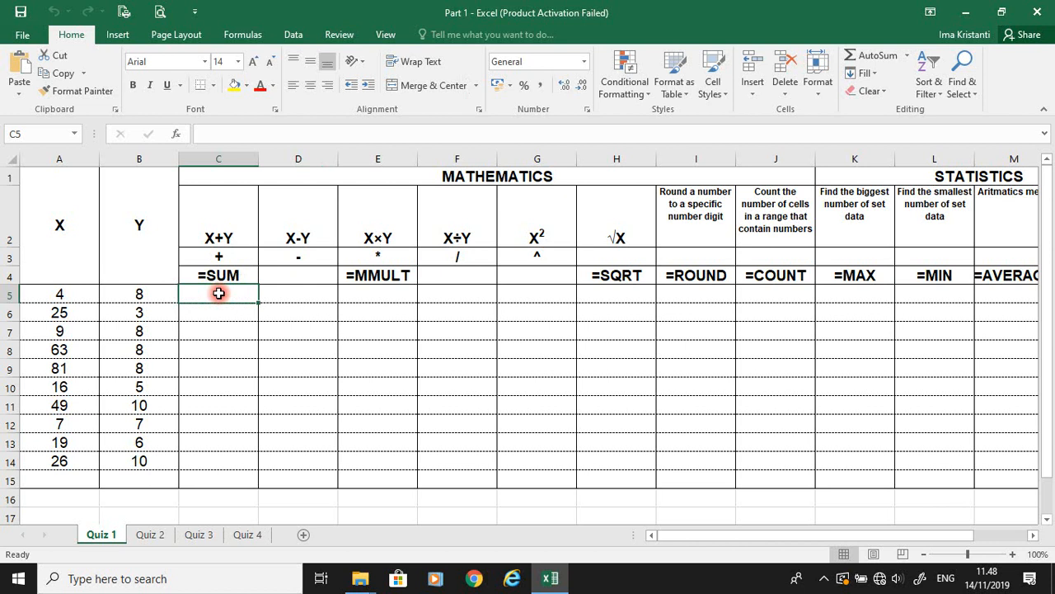
pyautogui.write('=')
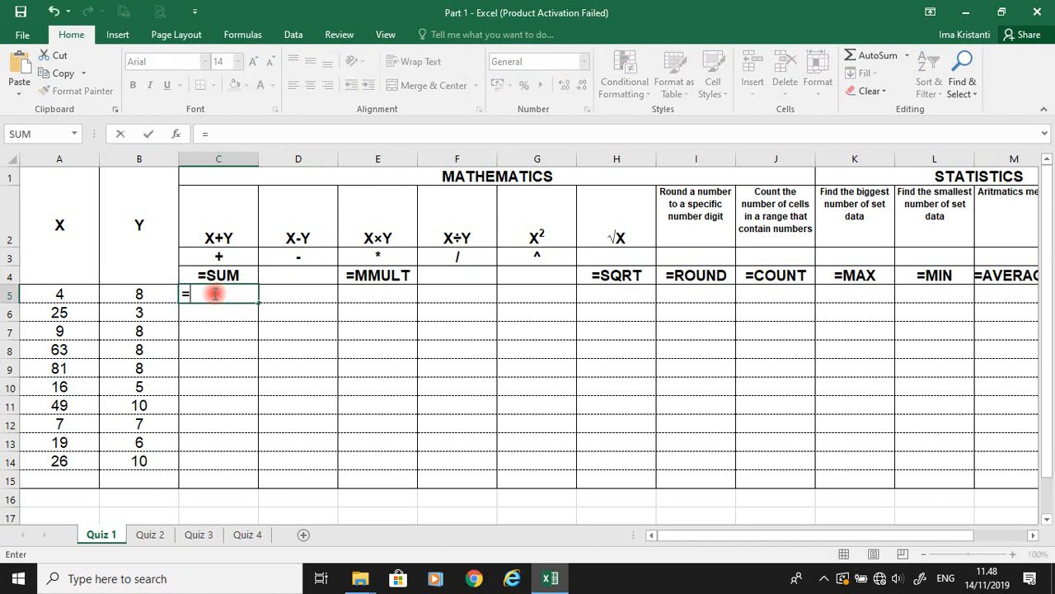
pyautogui.click(76, 295)
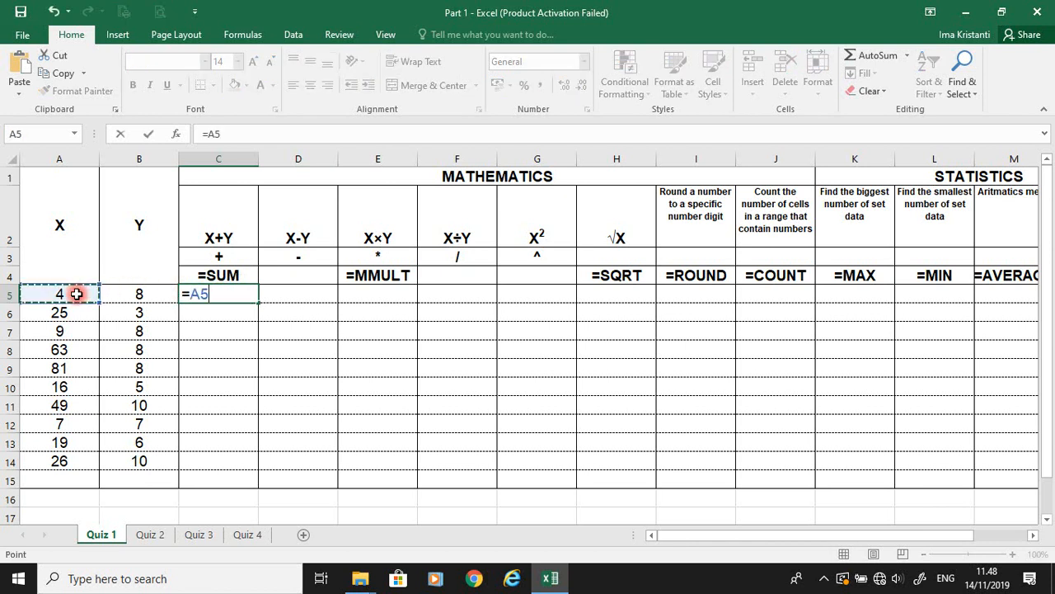
pyautogui.write('+')
pyautogui.click(137, 295)
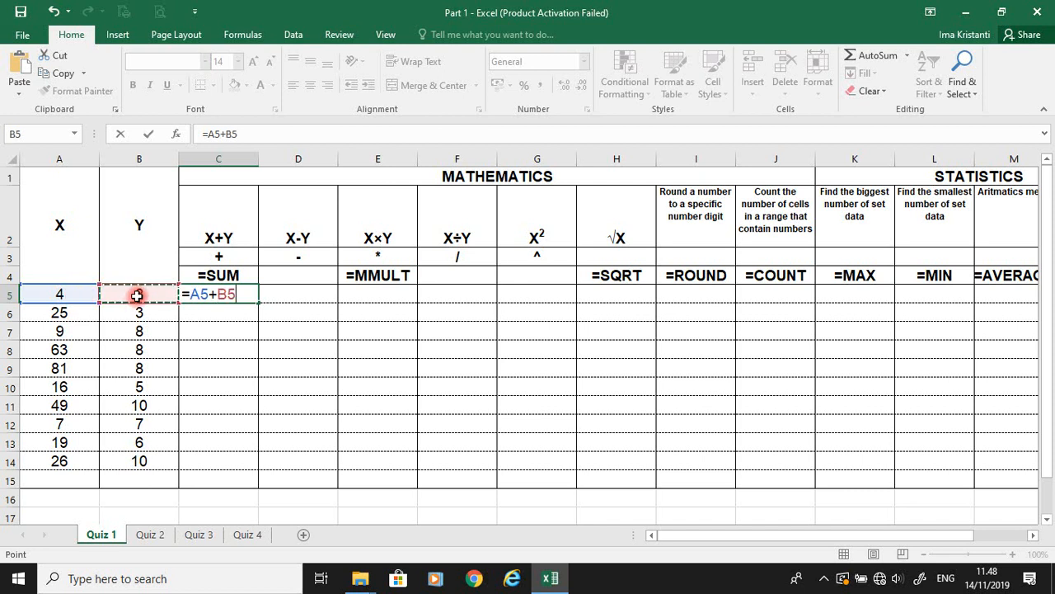
pyautogui.press('Return')
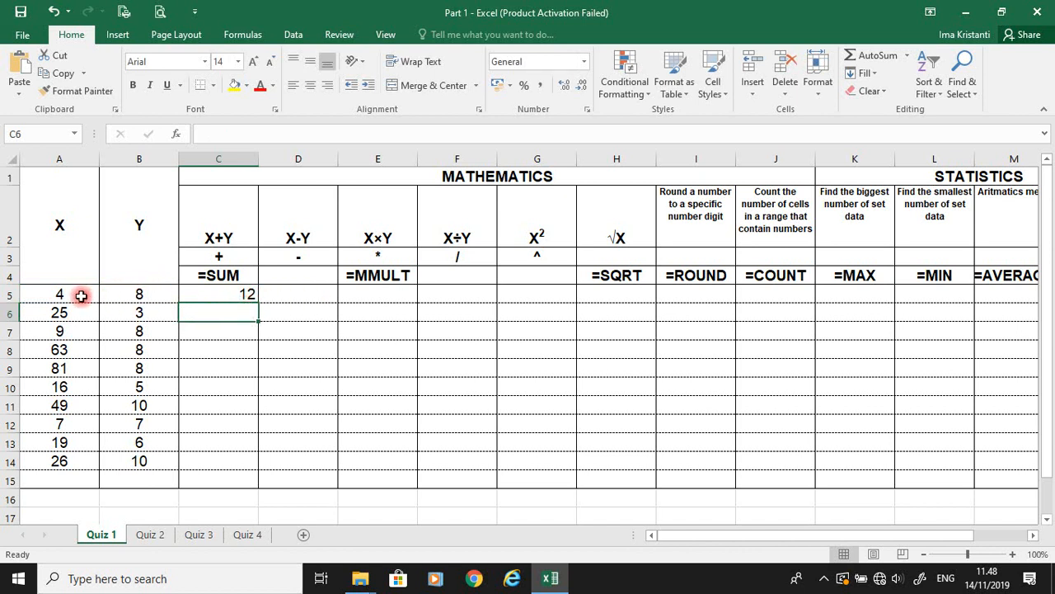
pyautogui.moveTo(66, 294); pyautogui.dragTo(124, 288)
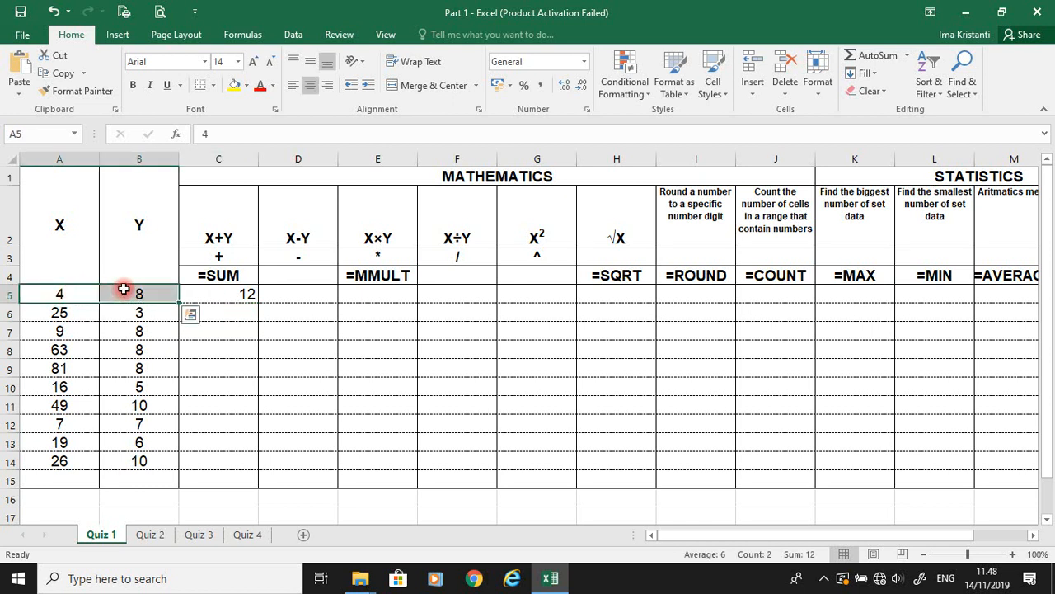
# Step: Enter =SUM(A6:B6) in cell C6 to add the second row's X and Y values
pyautogui.click(218, 313)
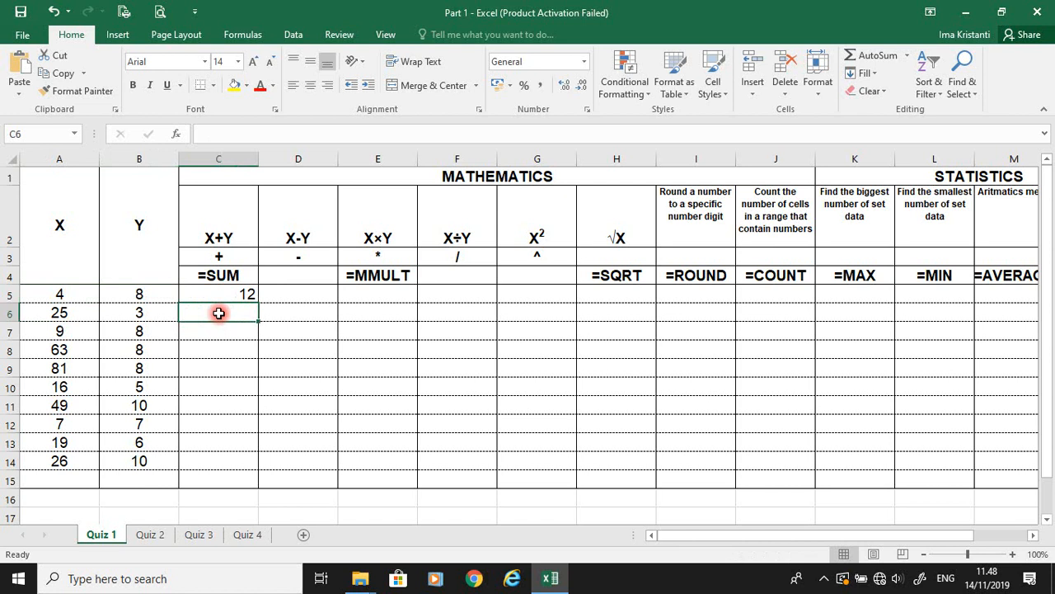
pyautogui.press('Up')
pyautogui.press('Up')
pyautogui.press('Down')
pyautogui.press('Down')
pyautogui.write('=sum(')
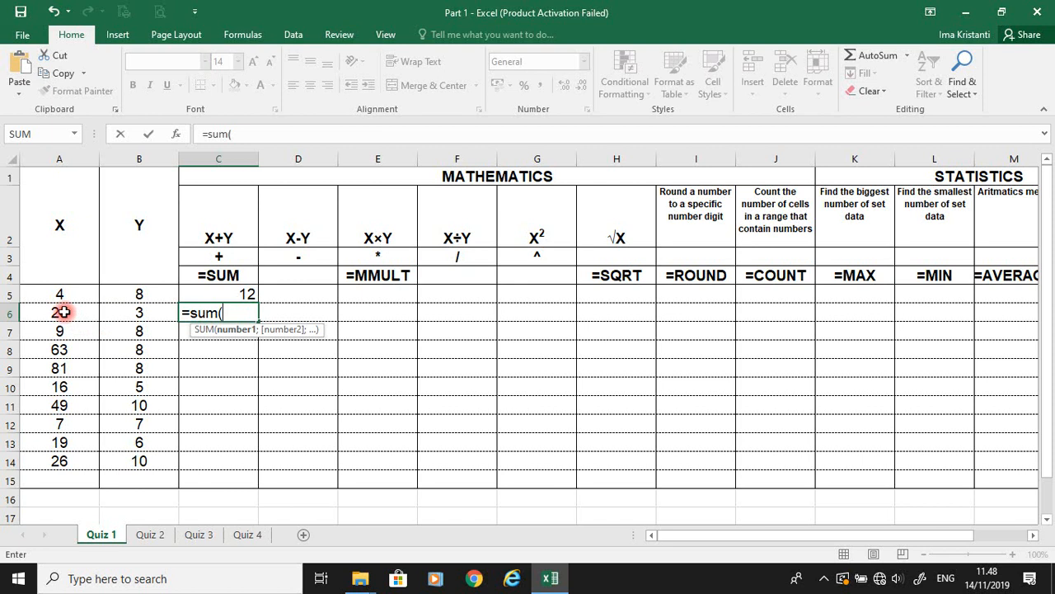
pyautogui.moveTo(61, 313); pyautogui.dragTo(110, 317)
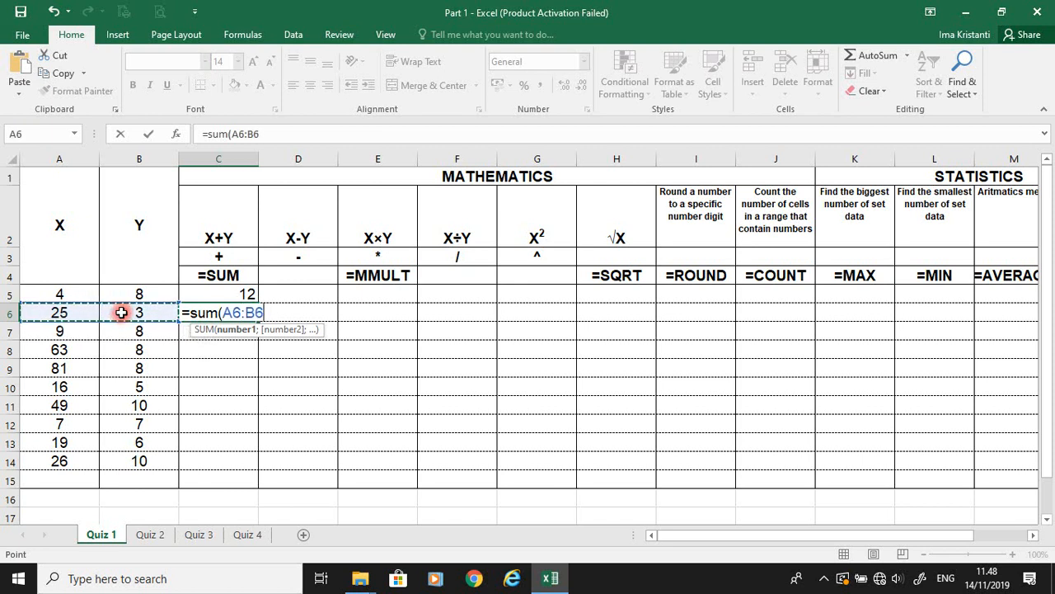
pyautogui.press('Return')
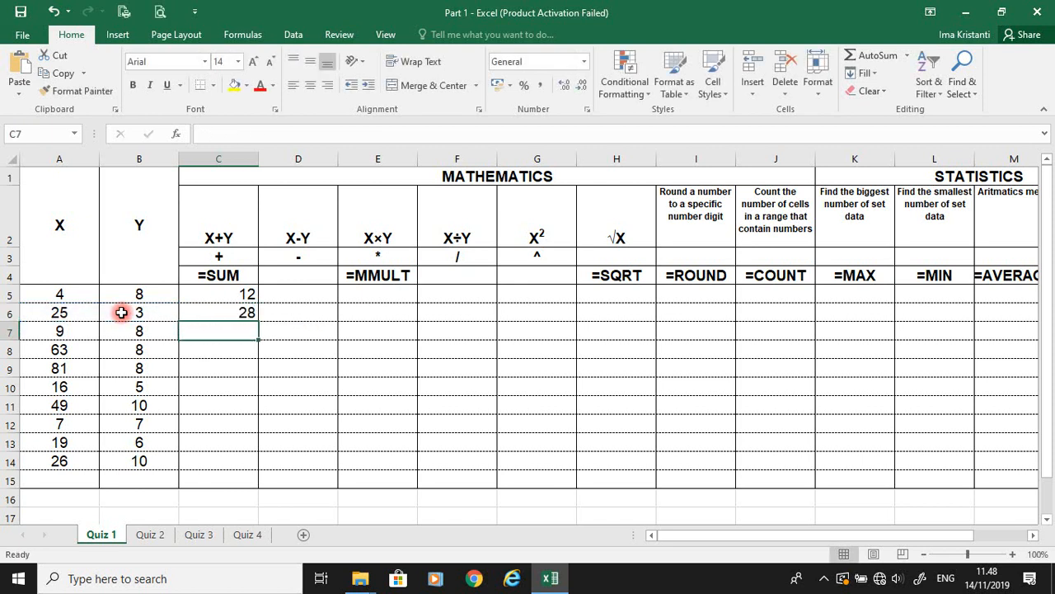
# Step: Fill the SUM formula from C6 down the X+Y column through C14
pyautogui.press('Up')
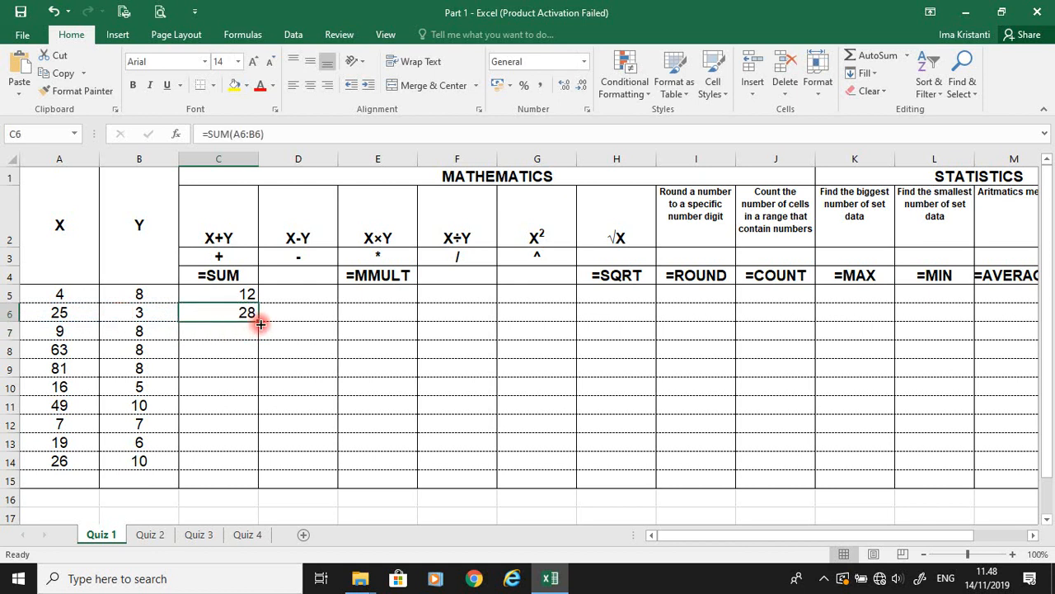
pyautogui.moveTo(260, 322); pyautogui.dragTo(257, 472)
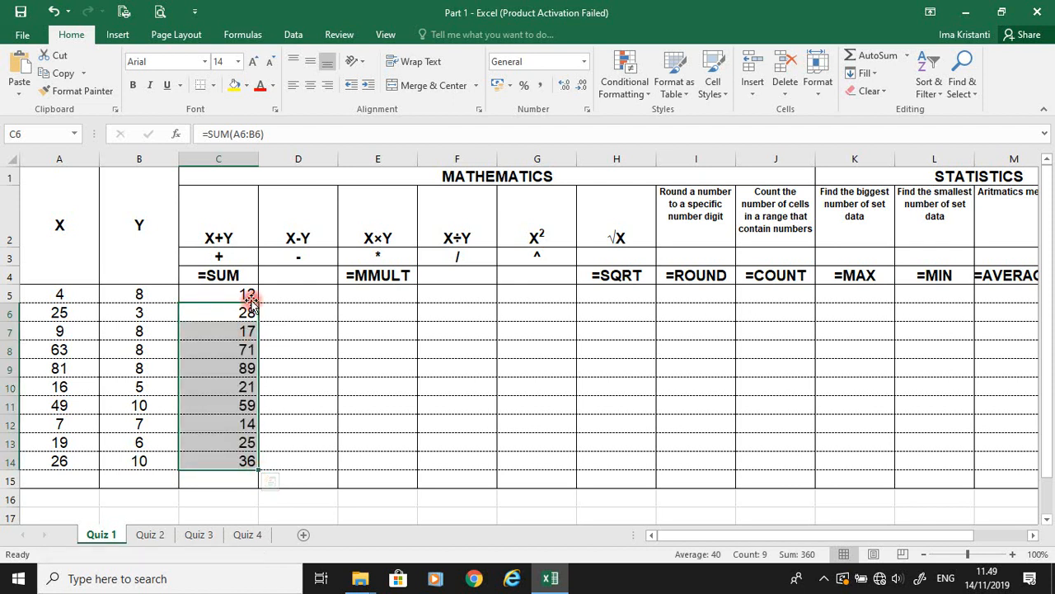
pyautogui.click(330, 331)
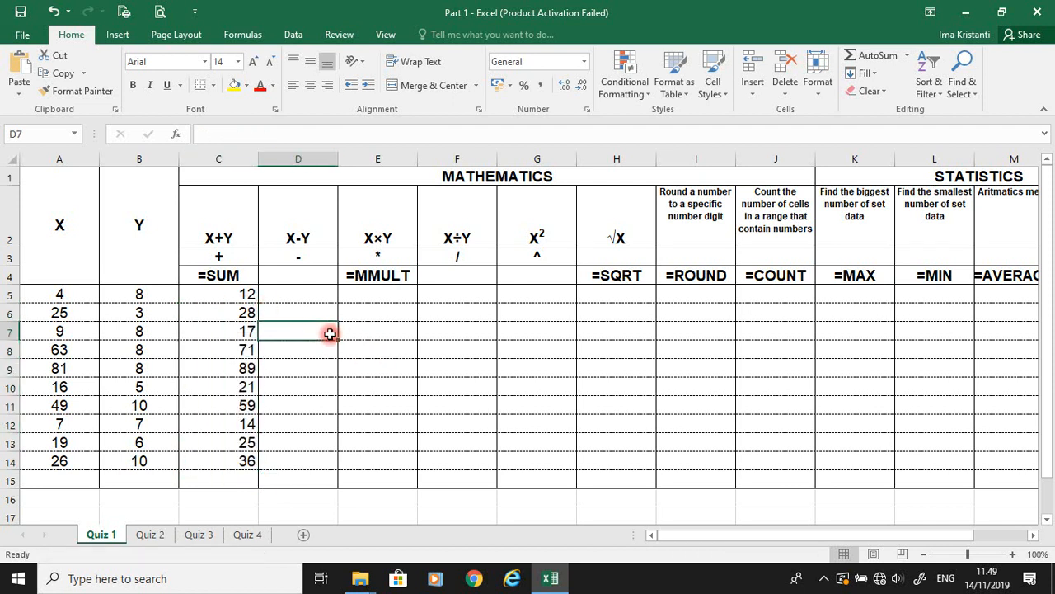
# Step: Enter =A5-B5 in cell D5 and fill it down the X-Y column through D14
pyautogui.click(301, 294)
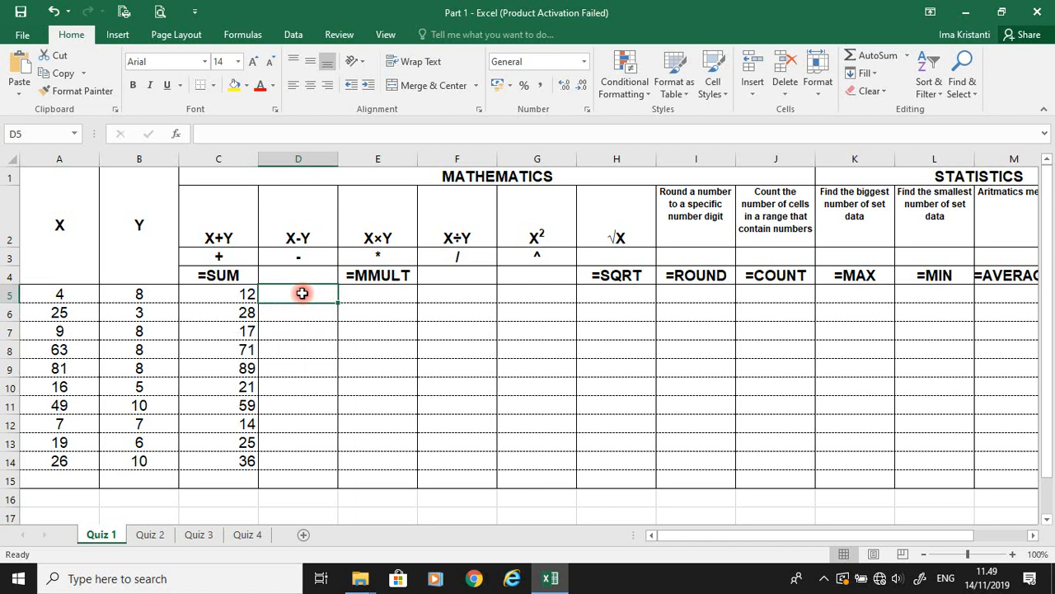
pyautogui.write('=')
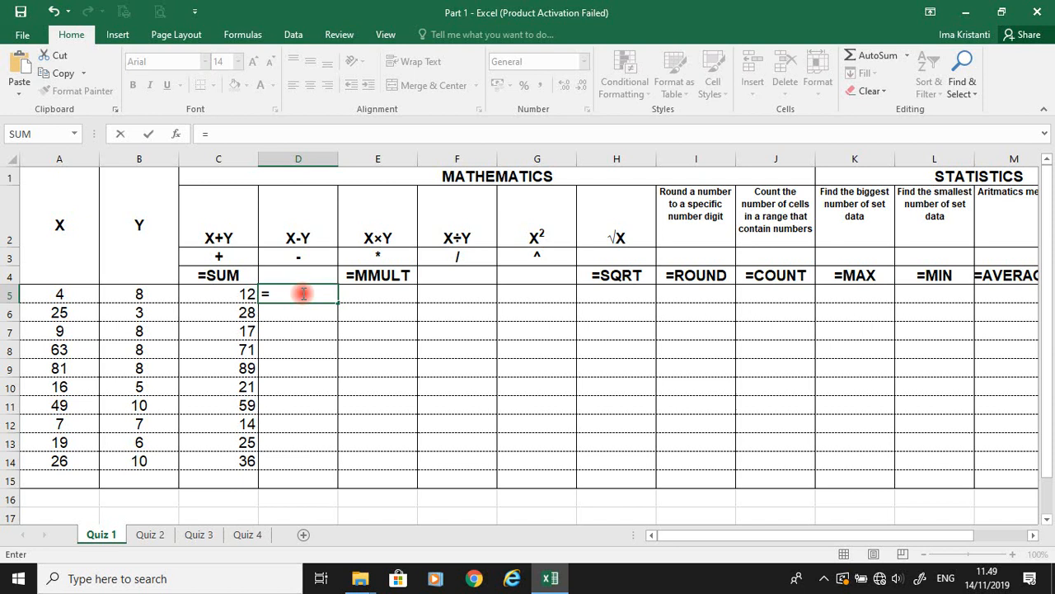
pyautogui.click(63, 295)
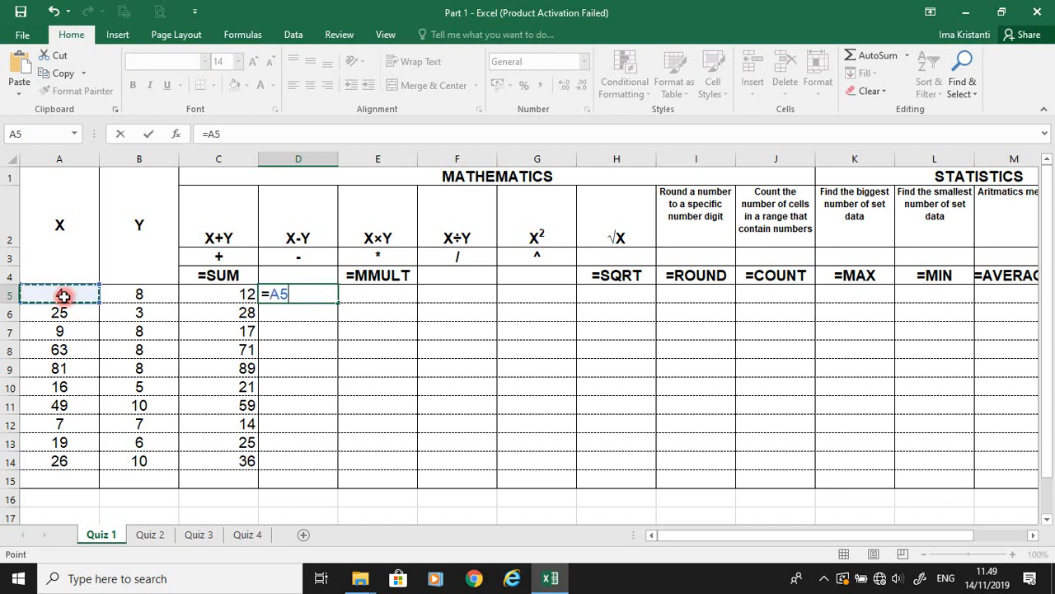
pyautogui.write('-')
pyautogui.click(123, 298)
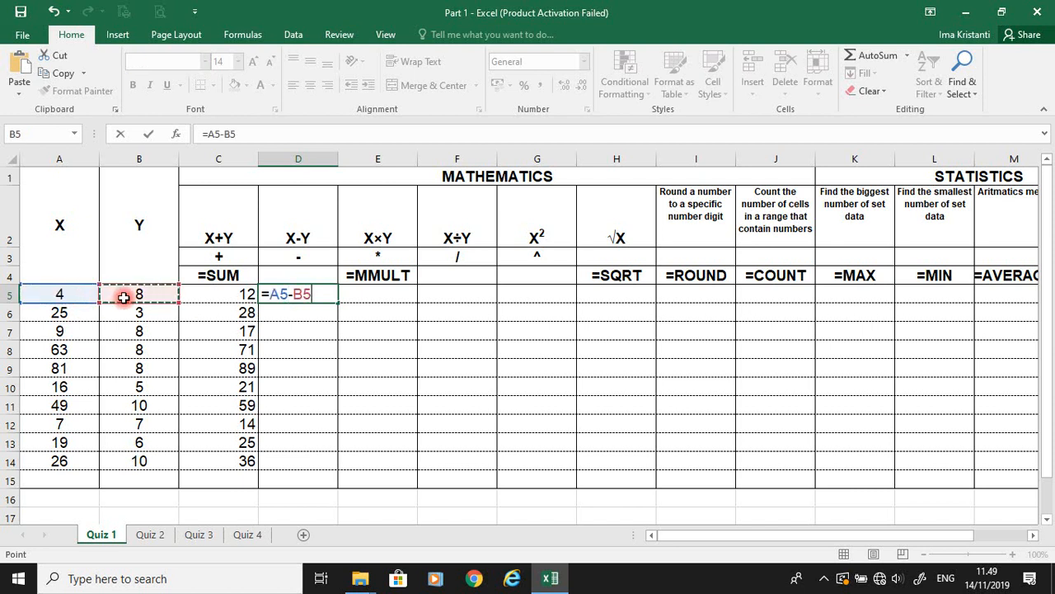
pyautogui.press('Return')
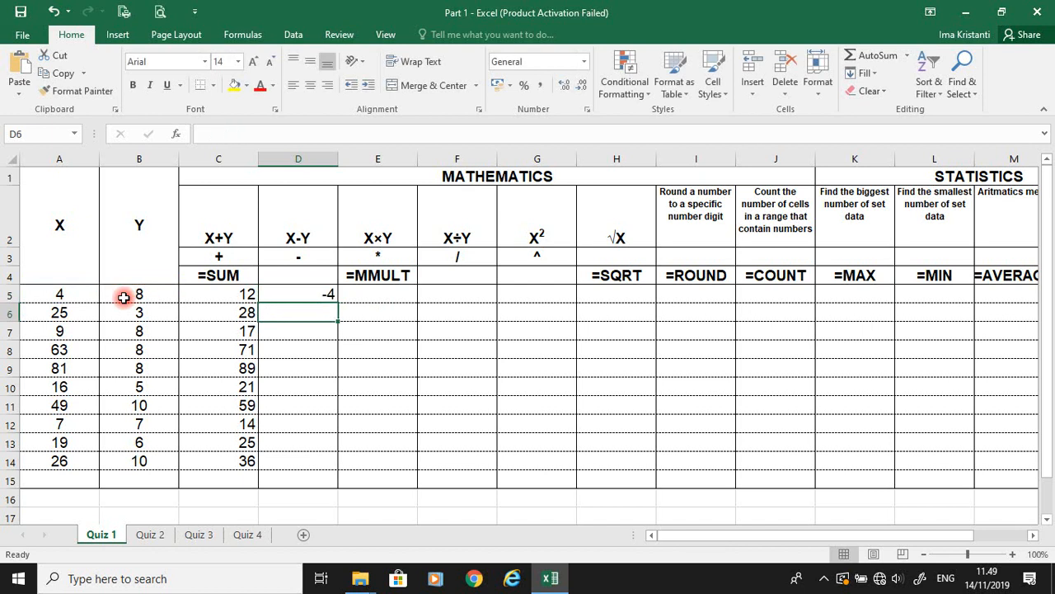
pyautogui.press('Up')
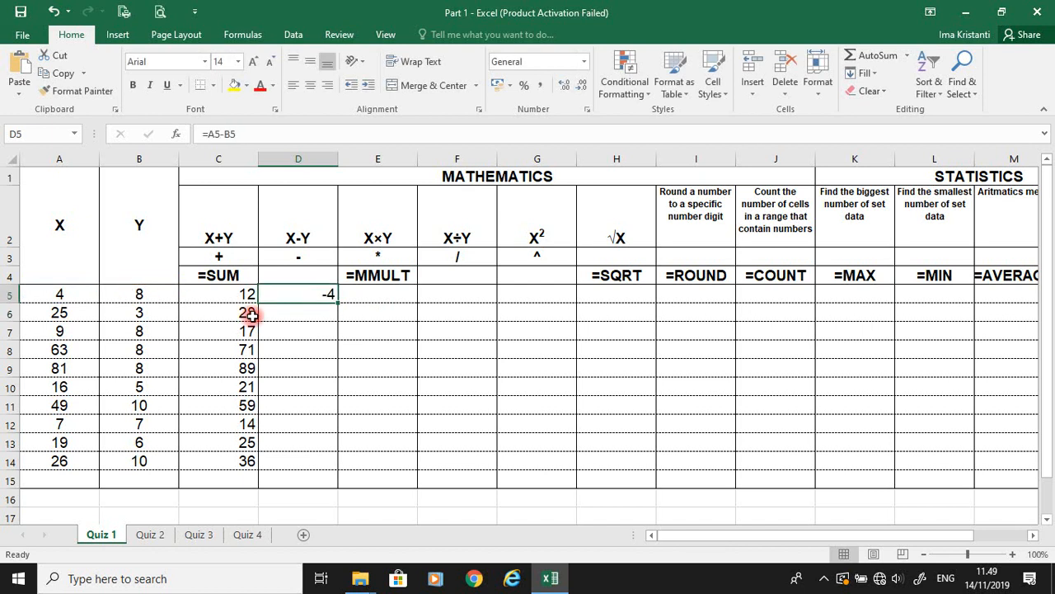
pyautogui.doubleClick(336, 302)
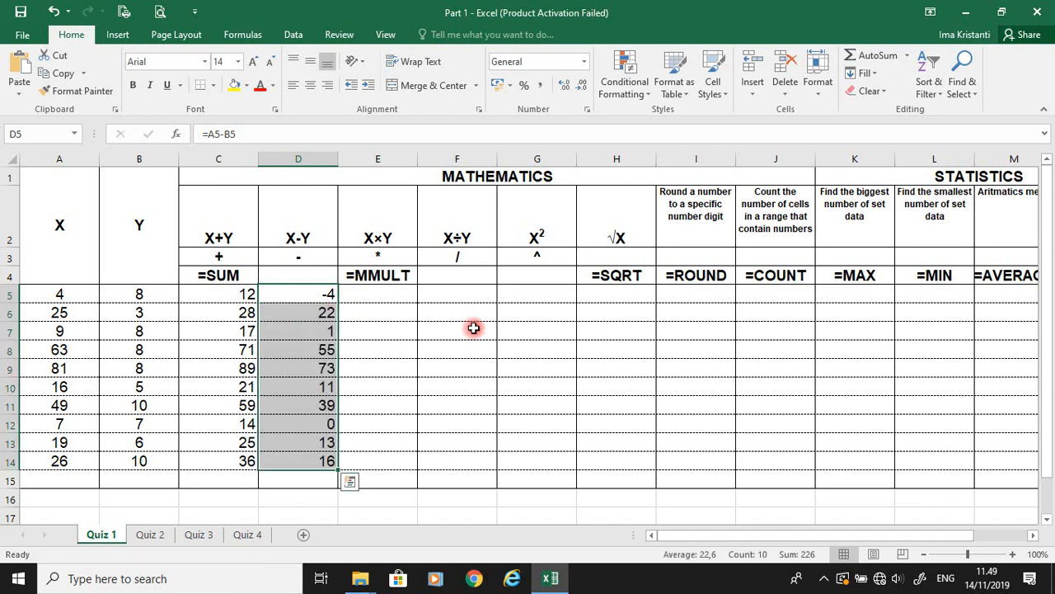
# Step: Enter the formula =A5*B5 in cell E5 to multiply the first X and Y values
pyautogui.click(380, 294)
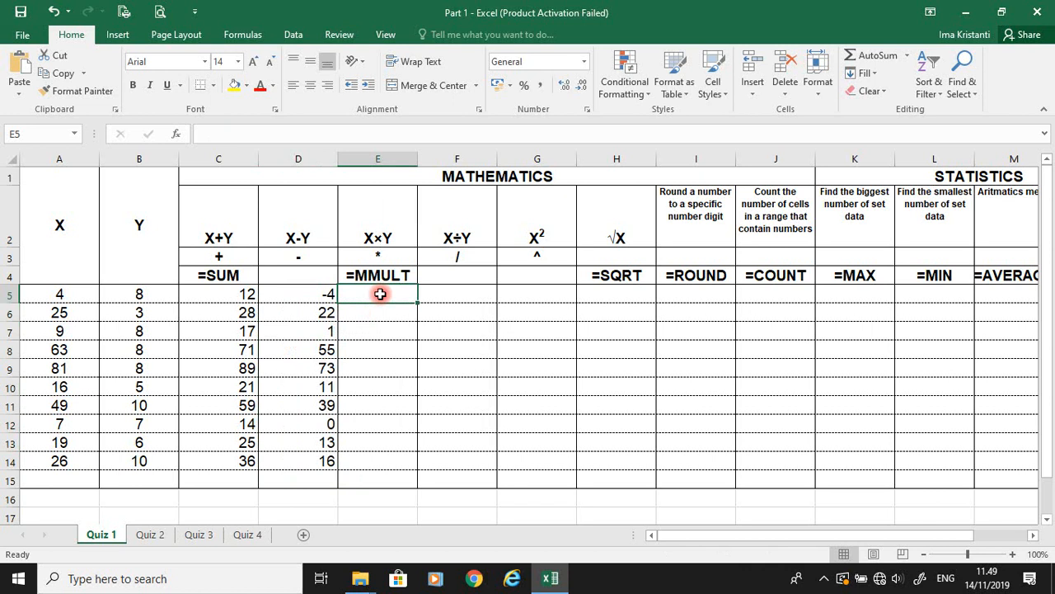
pyautogui.write('=')
pyautogui.click(75, 295)
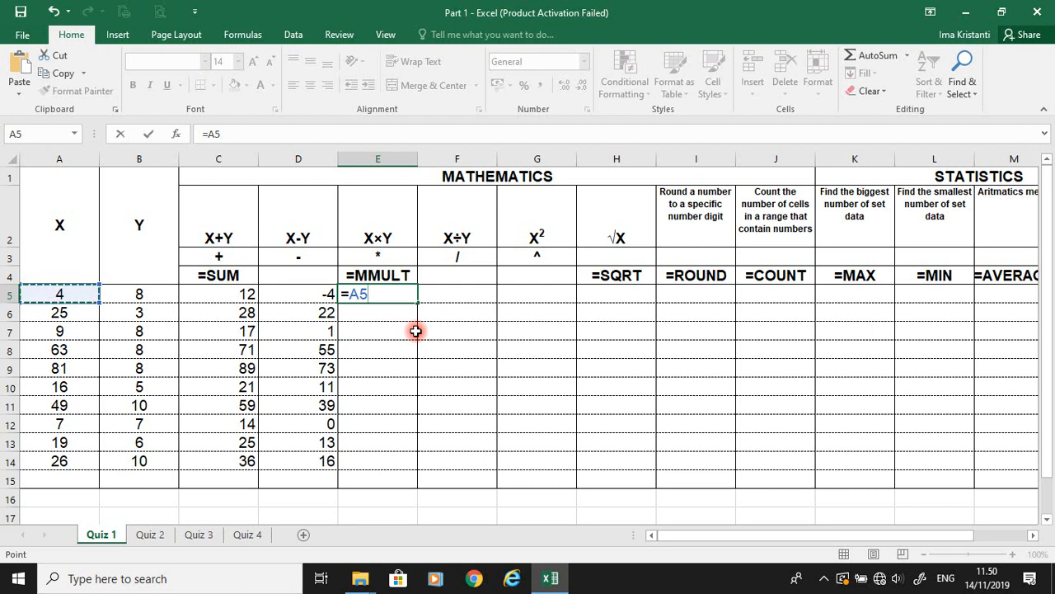
pyautogui.write('*')
pyautogui.click(154, 294)
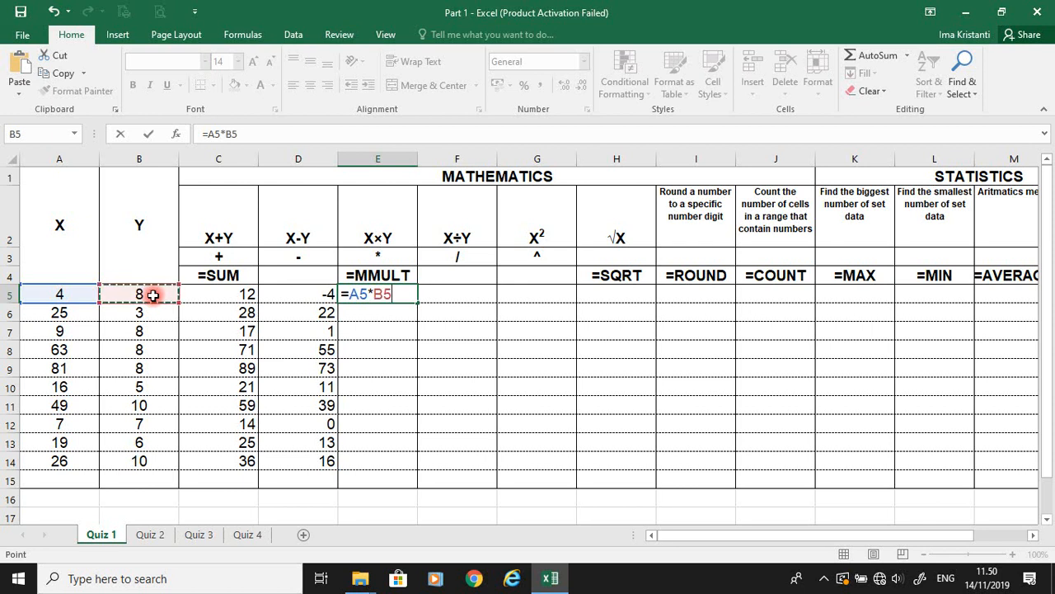
pyautogui.press('Return')
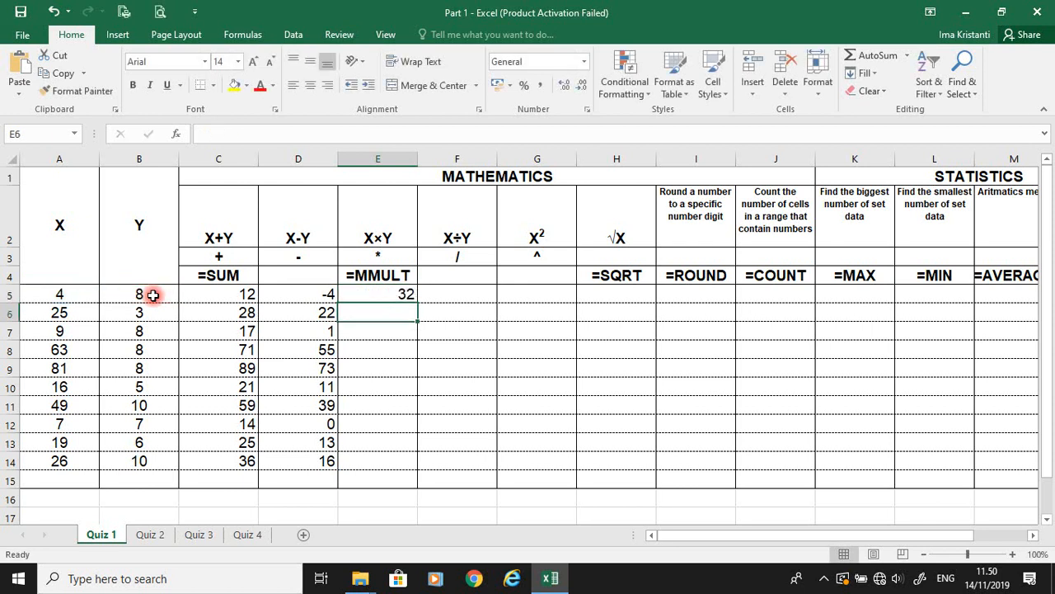
# Step: Enter =MMULT(A6;B6) in cell E6 and fill it down the X×Y column through E14
pyautogui.write('=mm')
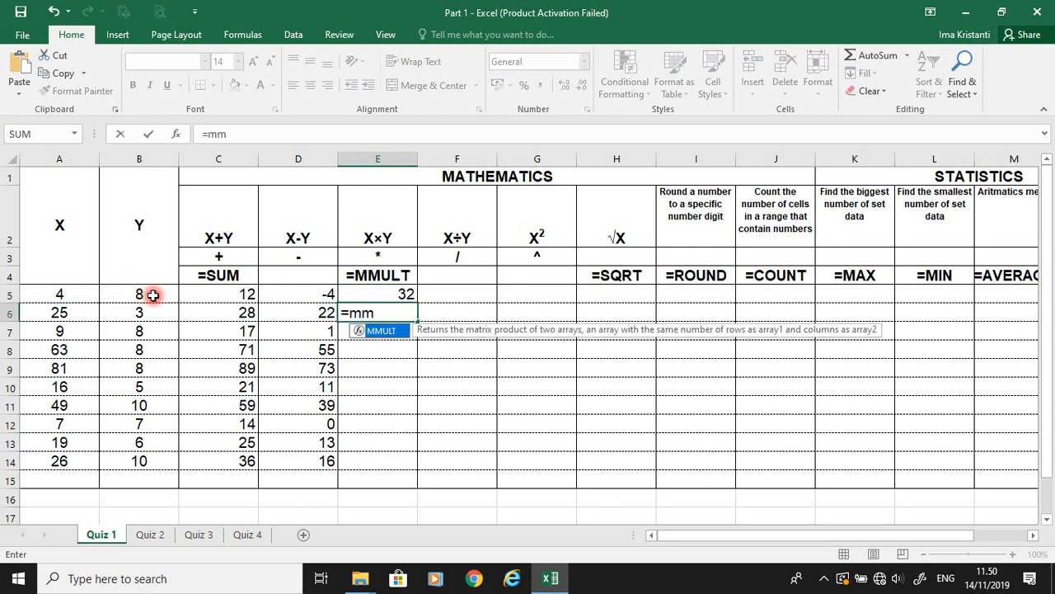
pyautogui.press('Tab')
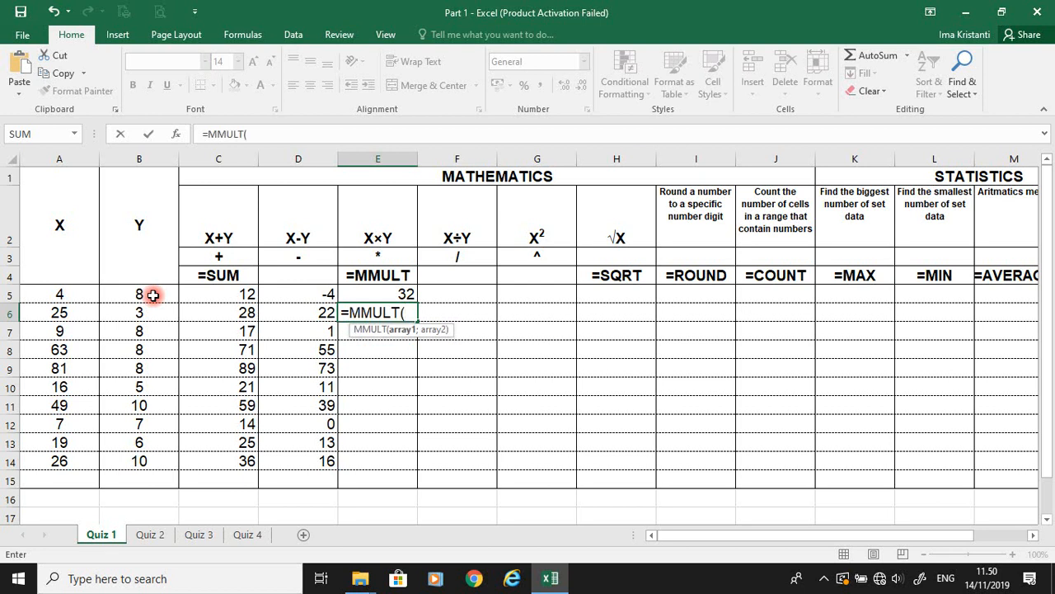
pyautogui.click(68, 291)
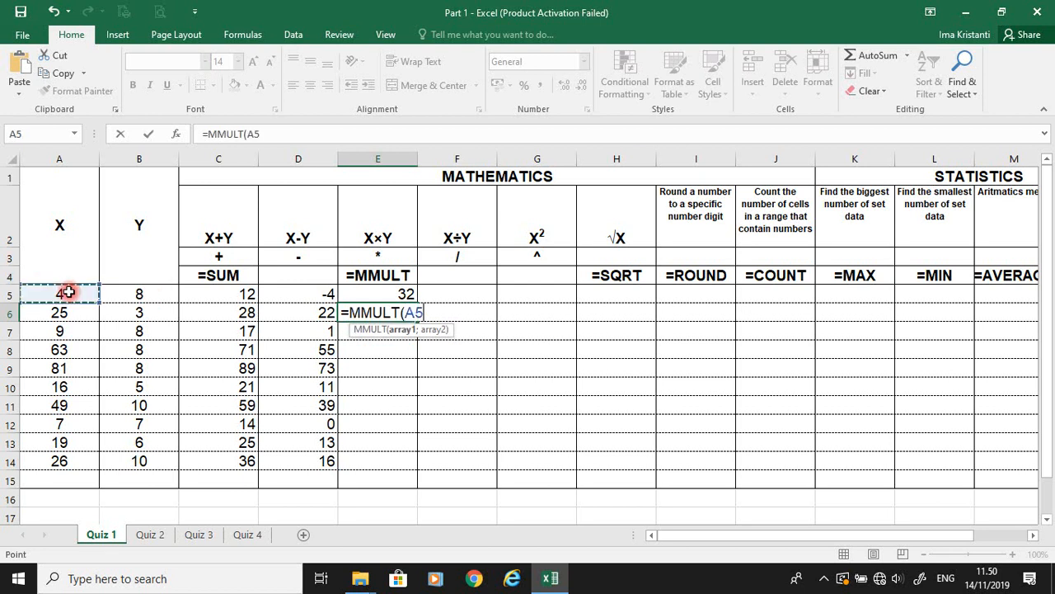
pyautogui.click(66, 310)
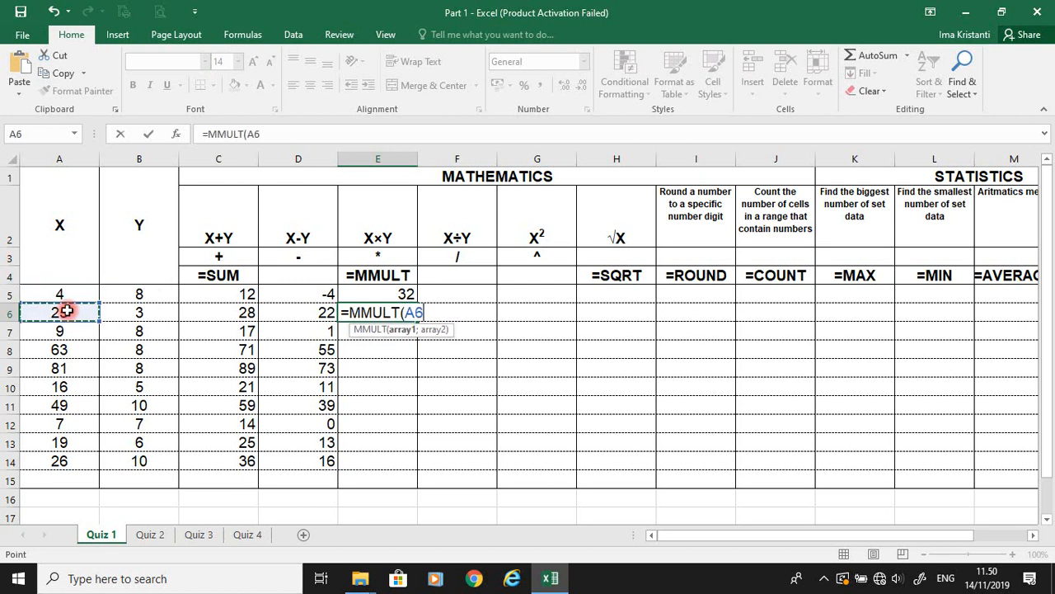
pyautogui.write(';')
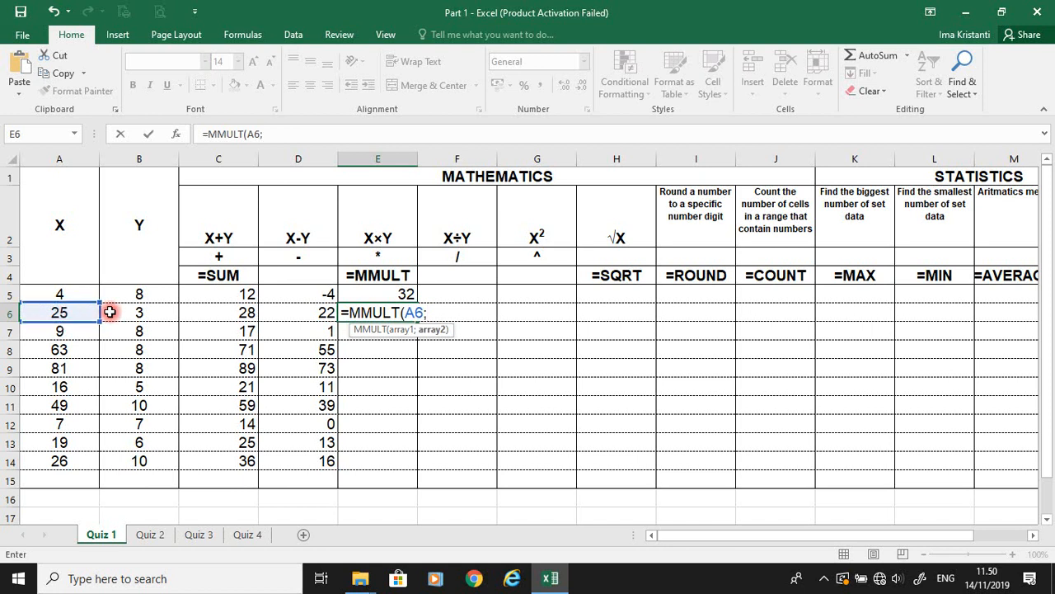
pyautogui.click(109, 312)
pyautogui.press('Return')
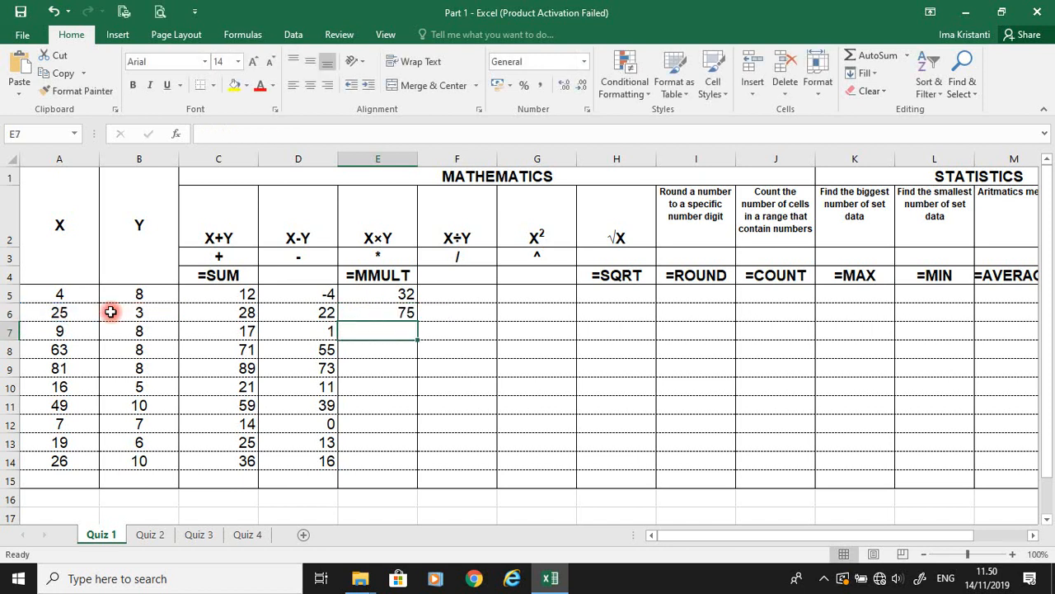
pyautogui.press('Up')
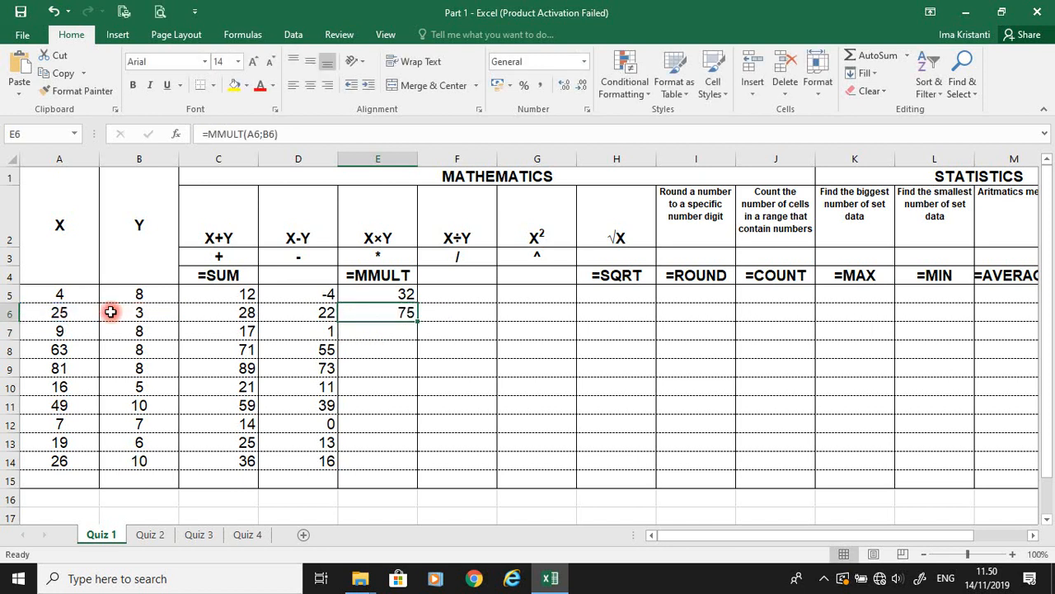
pyautogui.doubleClick(419, 320)
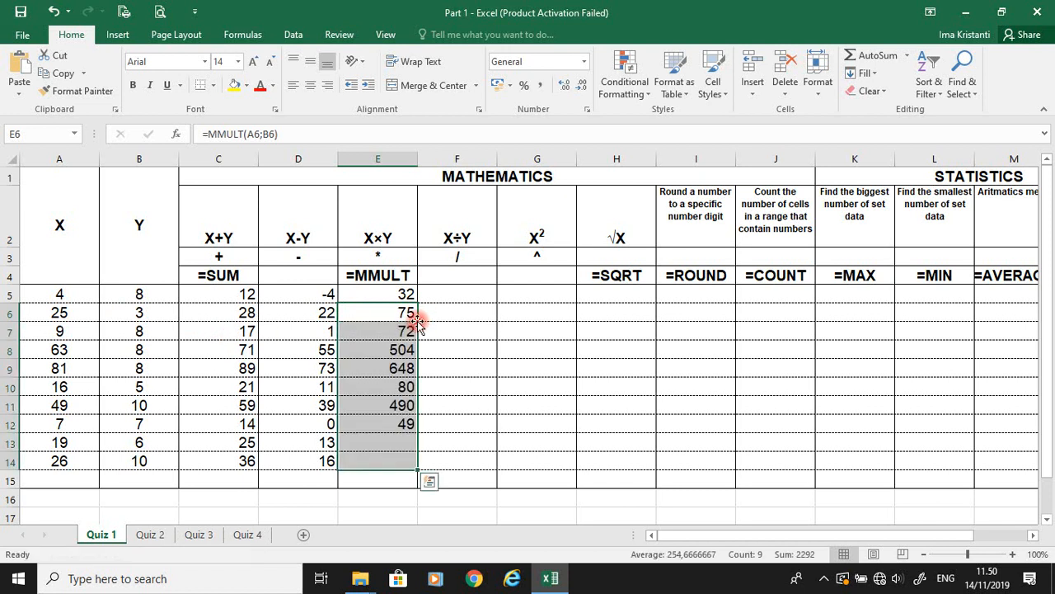
# Step: Enter =A5/B5 in cell F5 and fill it down the X÷Y column through F14
pyautogui.click(464, 291)
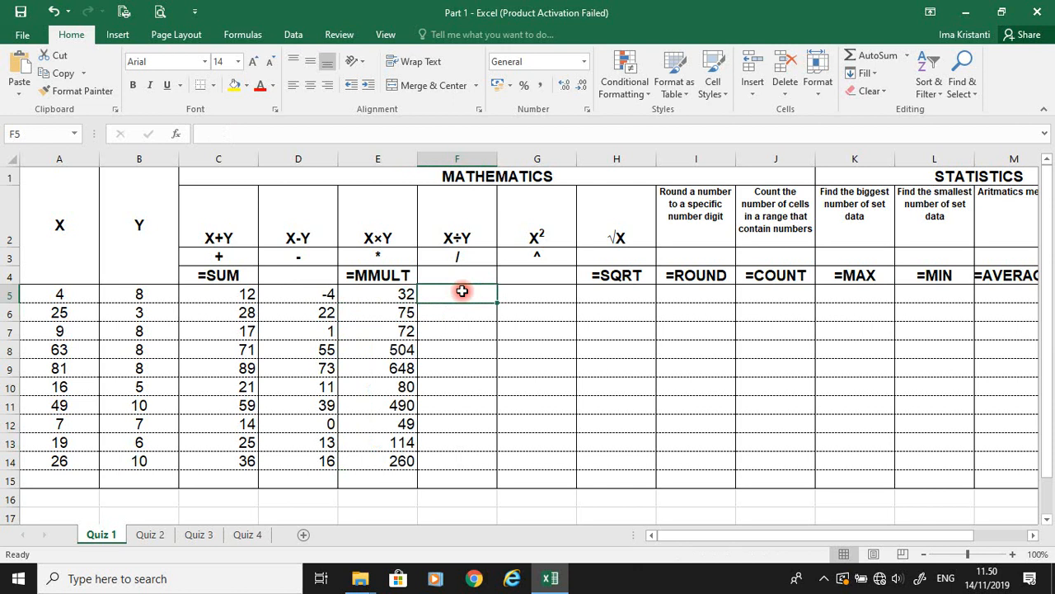
pyautogui.write('=')
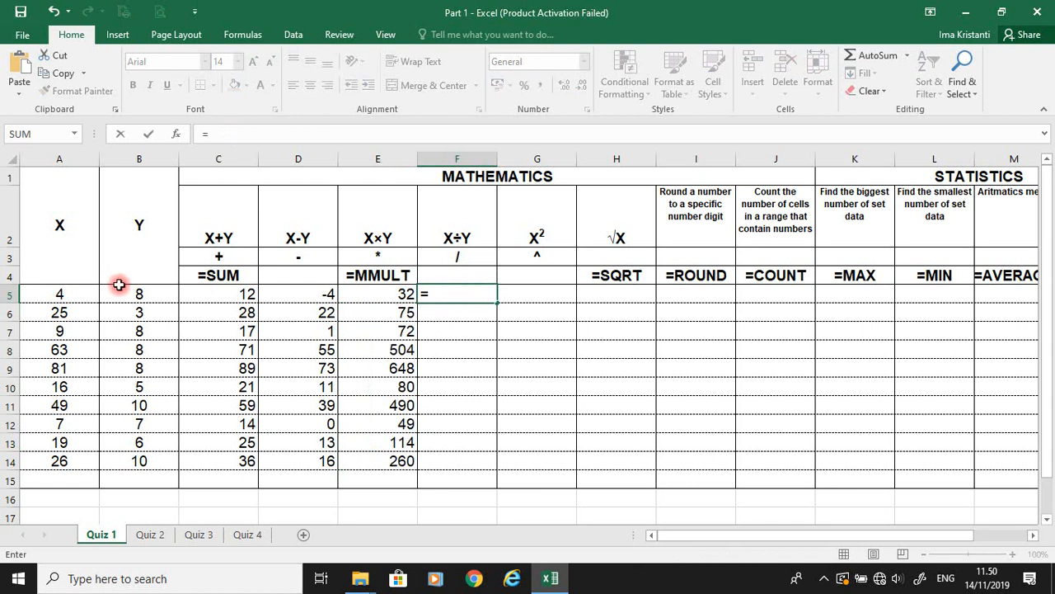
pyautogui.click(54, 292)
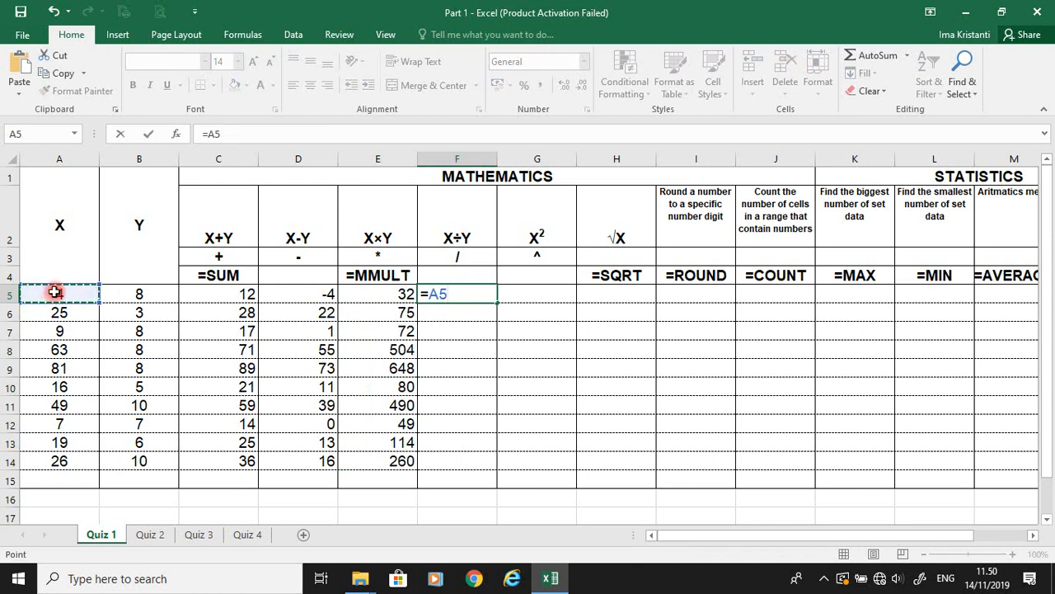
pyautogui.write('/')
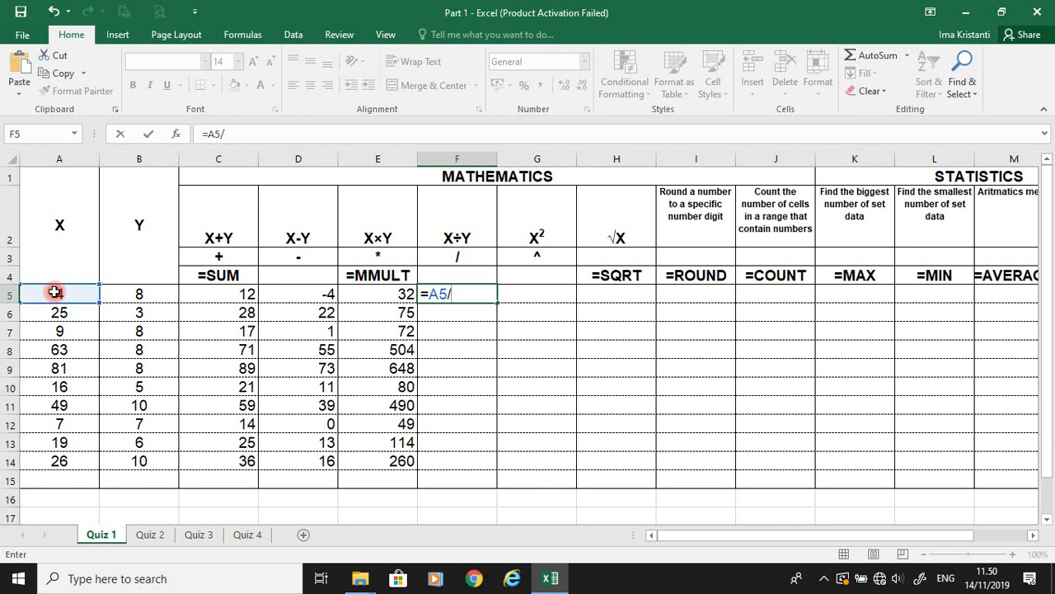
pyautogui.click(131, 292)
pyautogui.press('Return')
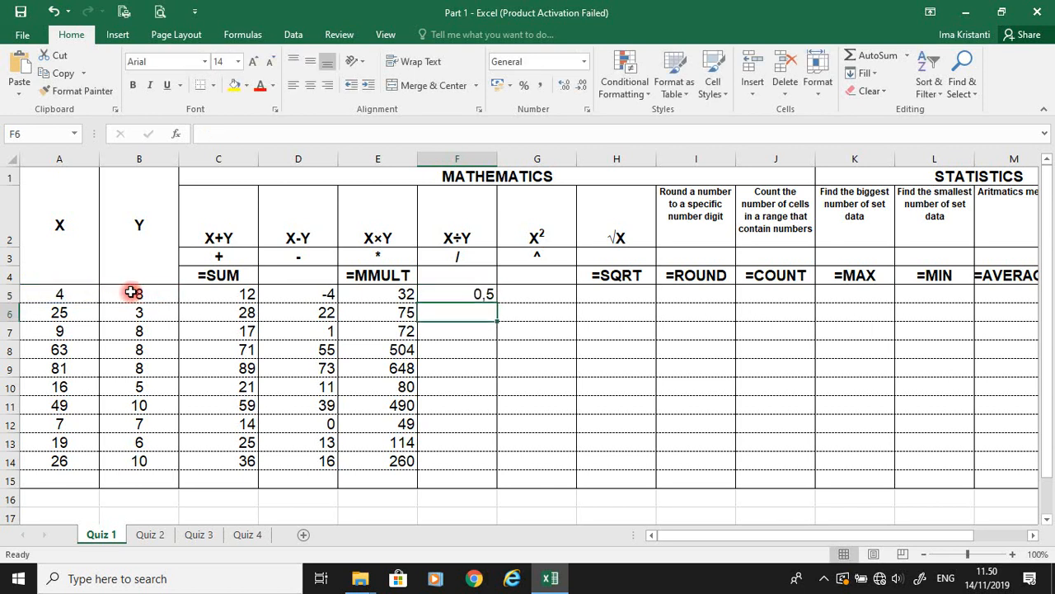
pyautogui.click(497, 299)
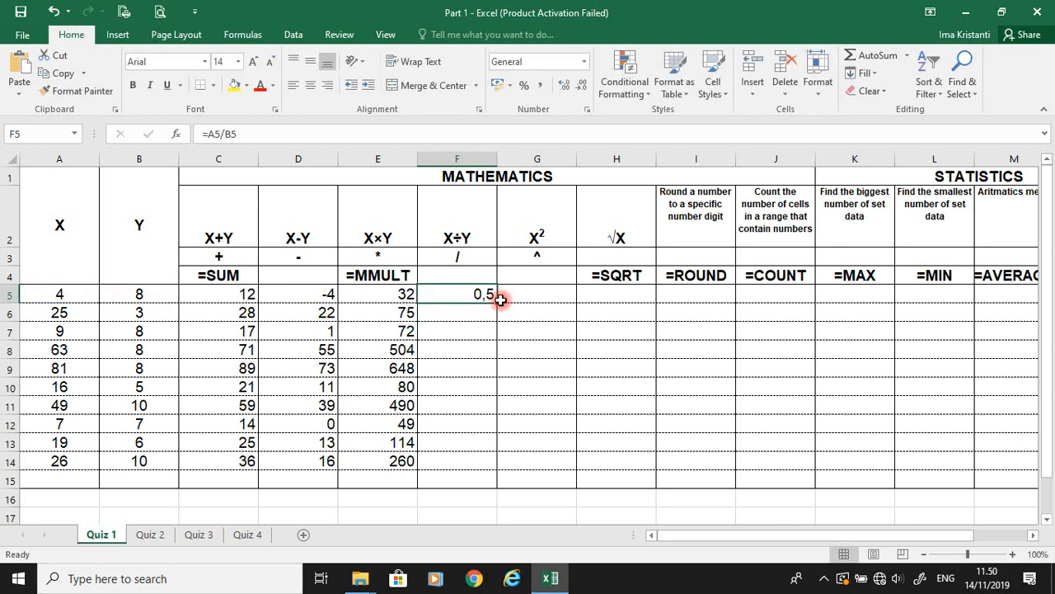
pyautogui.doubleClick(497, 298)
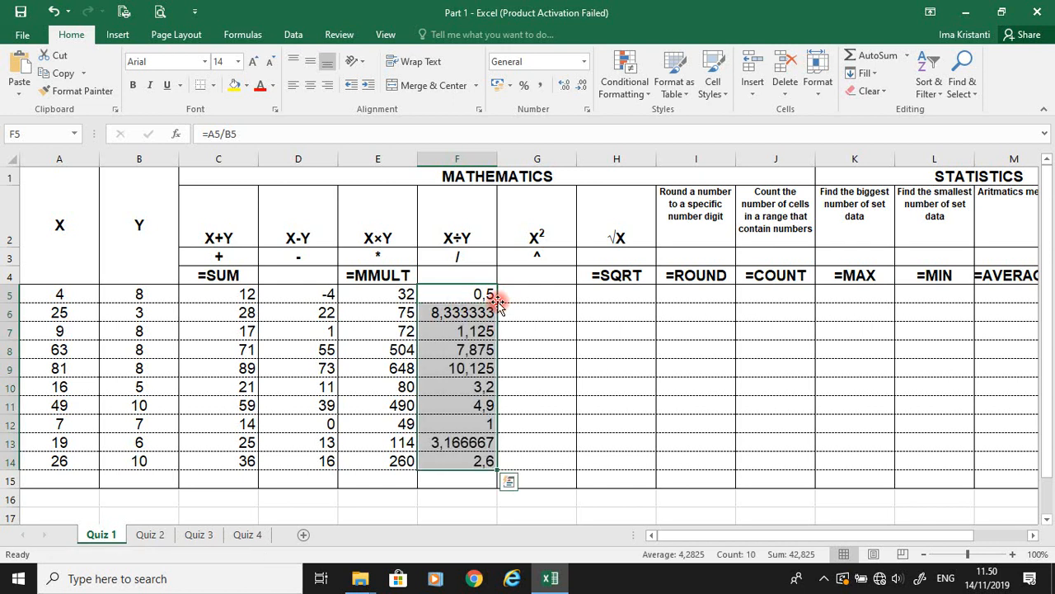
# Step: Enter the formula =A5^2 in cell G5 to square the first X value
pyautogui.click(536, 294)
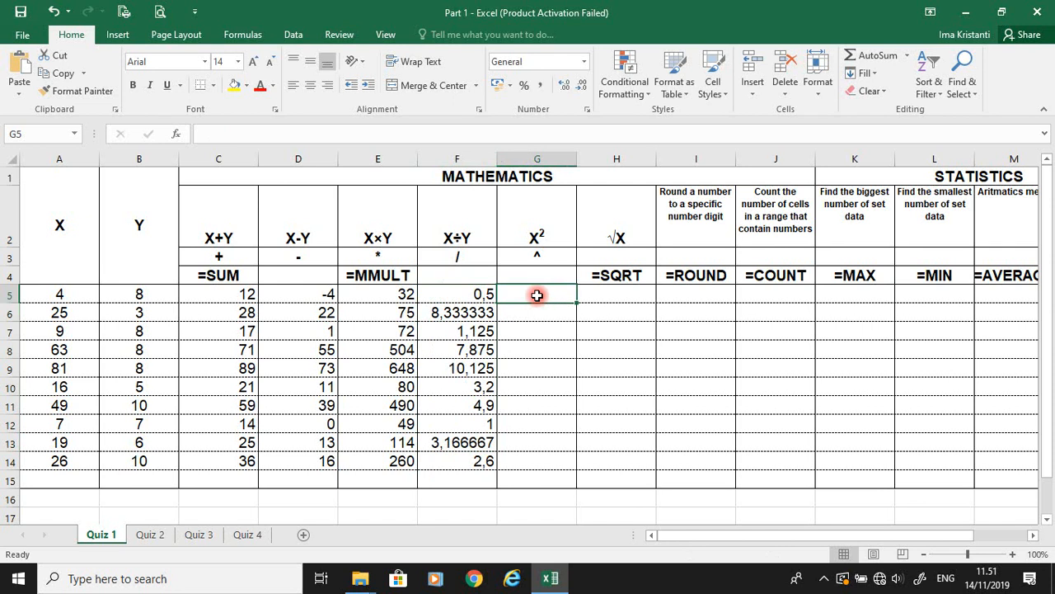
pyautogui.write('=')
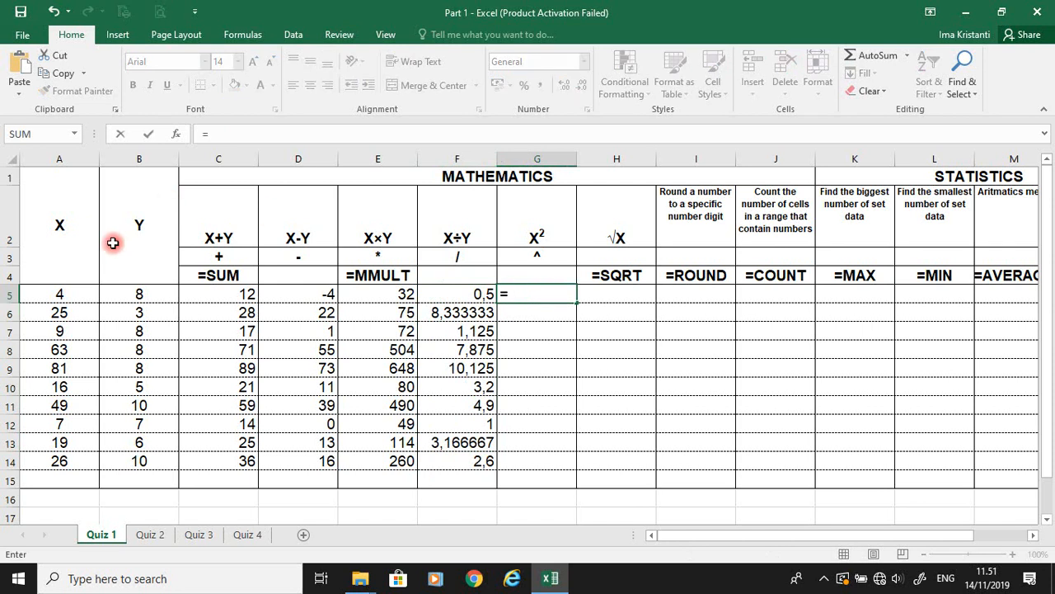
pyautogui.click(65, 292)
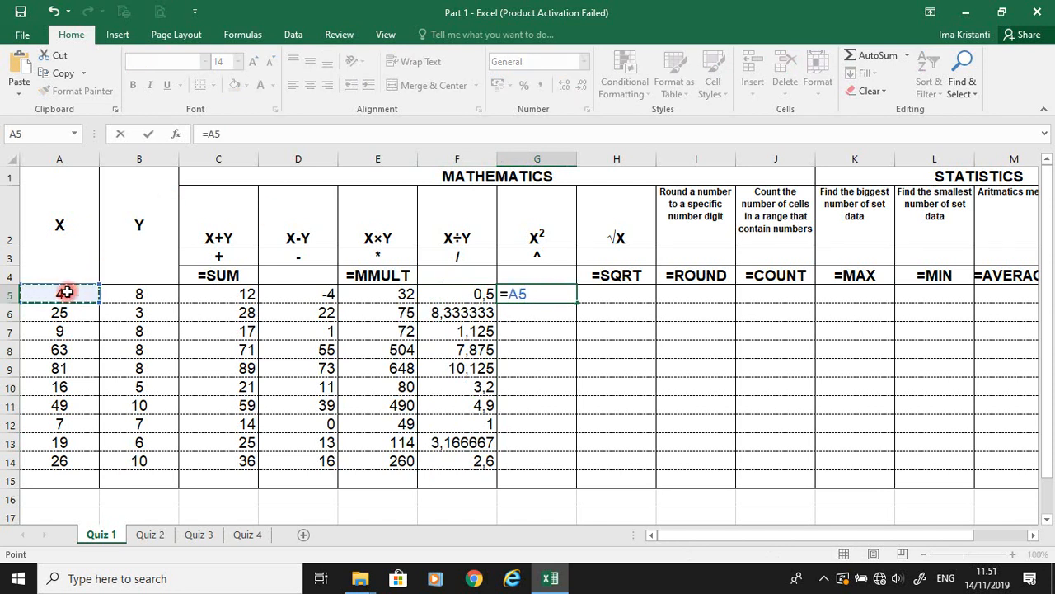
pyautogui.write('^2')
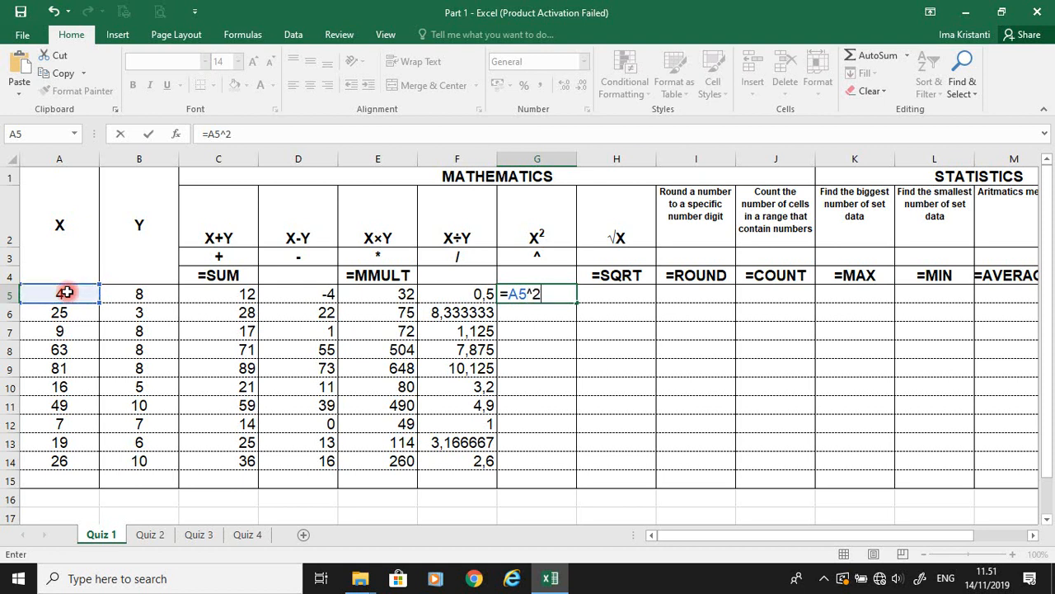
pyautogui.press('Return')
pyautogui.press('Up')
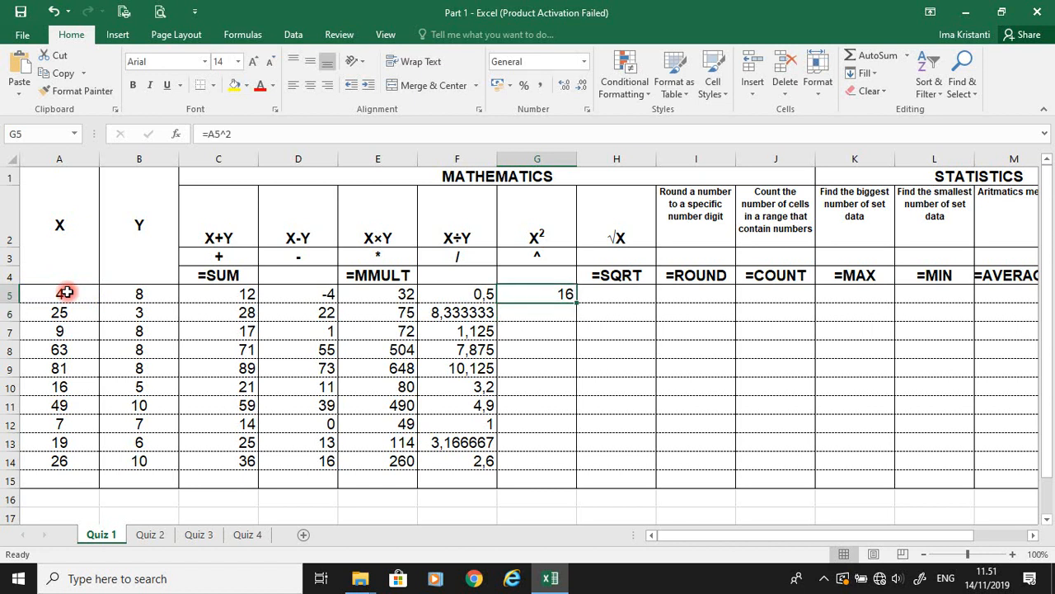
# Step: Change the exponent in cell G5's formula to 3 so it reads =A5^3
pyautogui.click(546, 309)
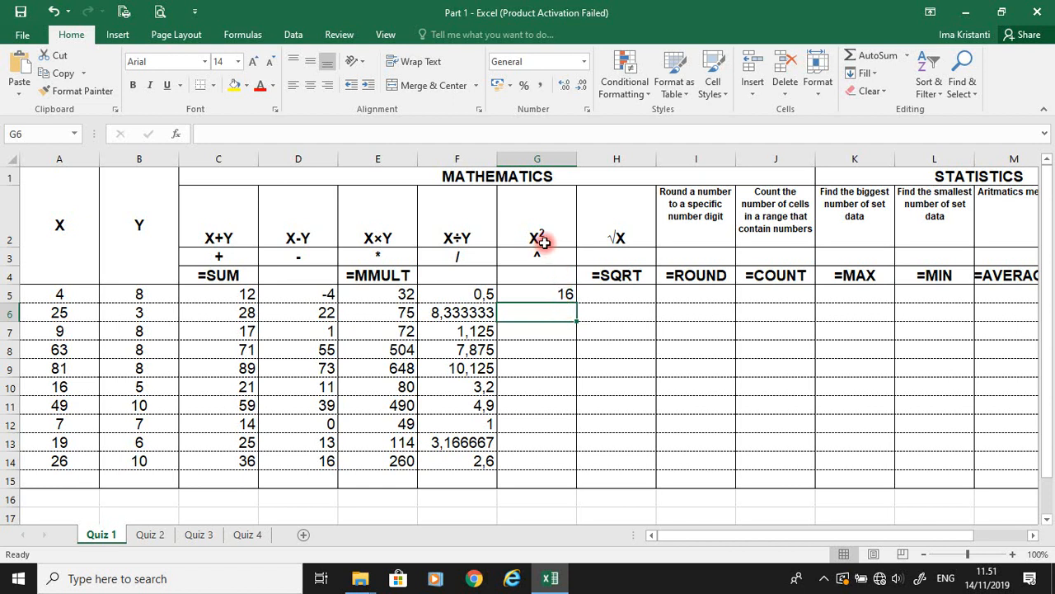
pyautogui.click(541, 297)
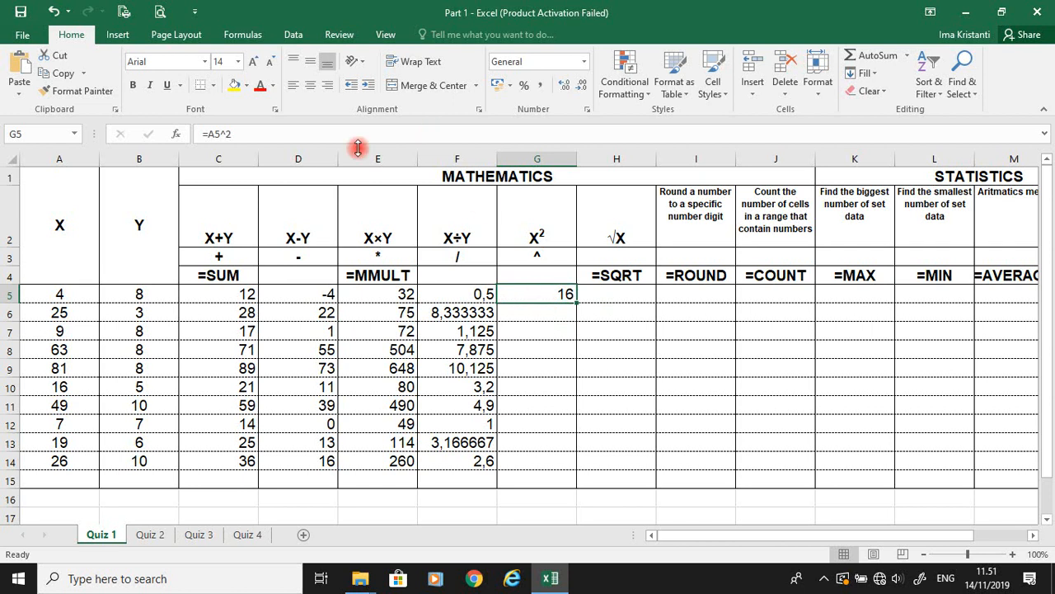
pyautogui.click(319, 134)
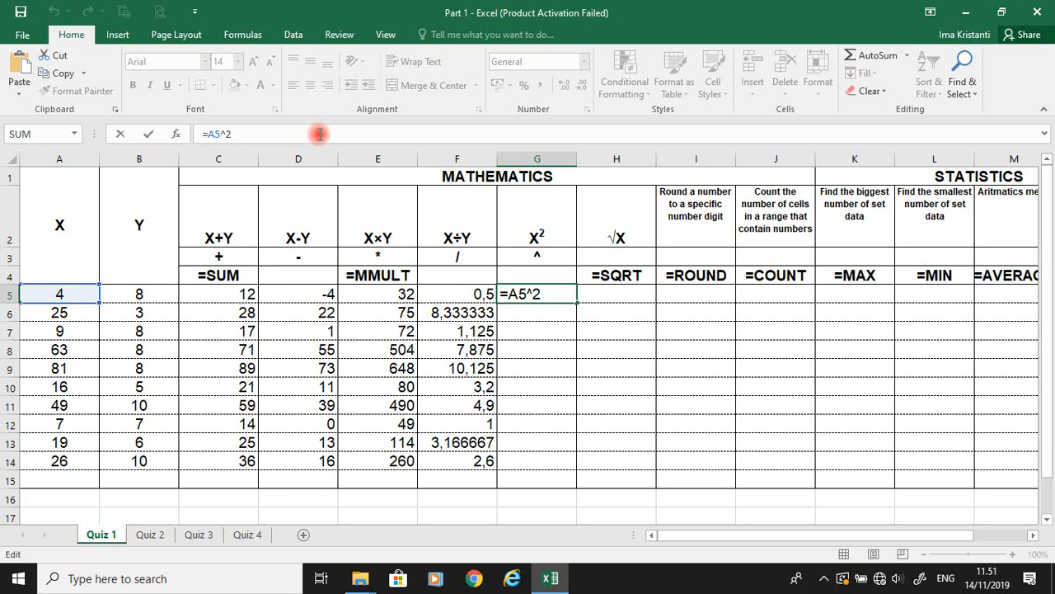
pyautogui.press('BackSpace')
pyautogui.write('3')
pyautogui.press('Return')
pyautogui.press('Up')
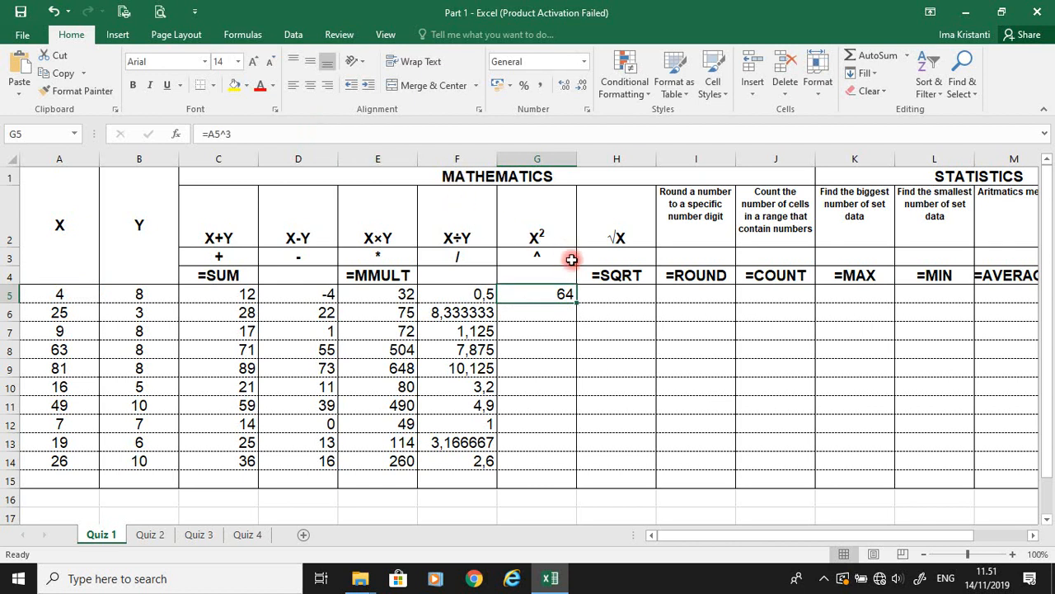
# Step: Set G5's exponent to 2 and fill =A5^2 down the X² column through G14
pyautogui.click(252, 139)
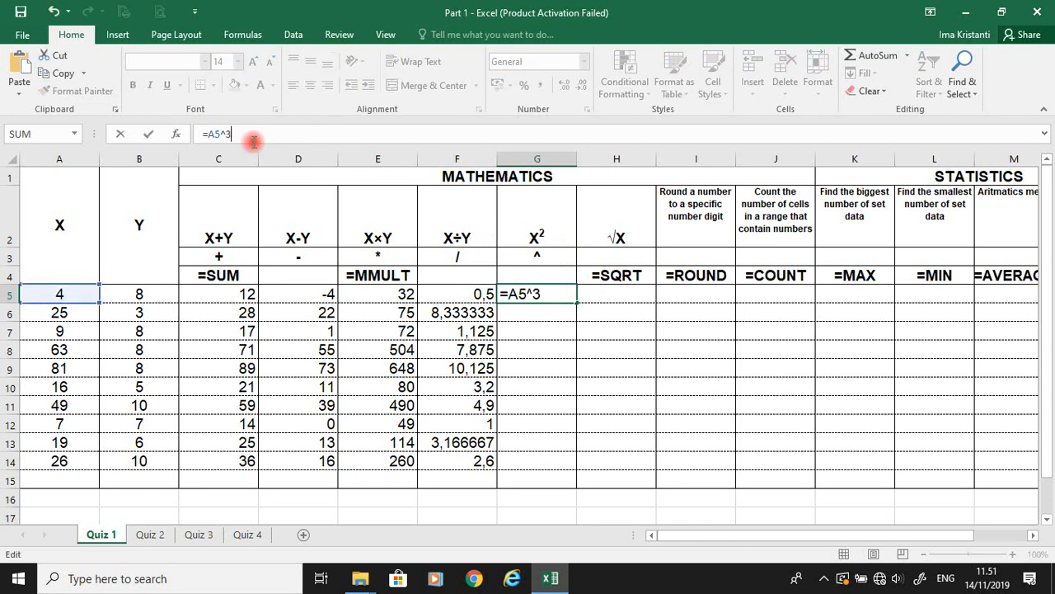
pyautogui.press('BackSpace')
pyautogui.write('2')
pyautogui.hotkey('ctrl', 'Return')
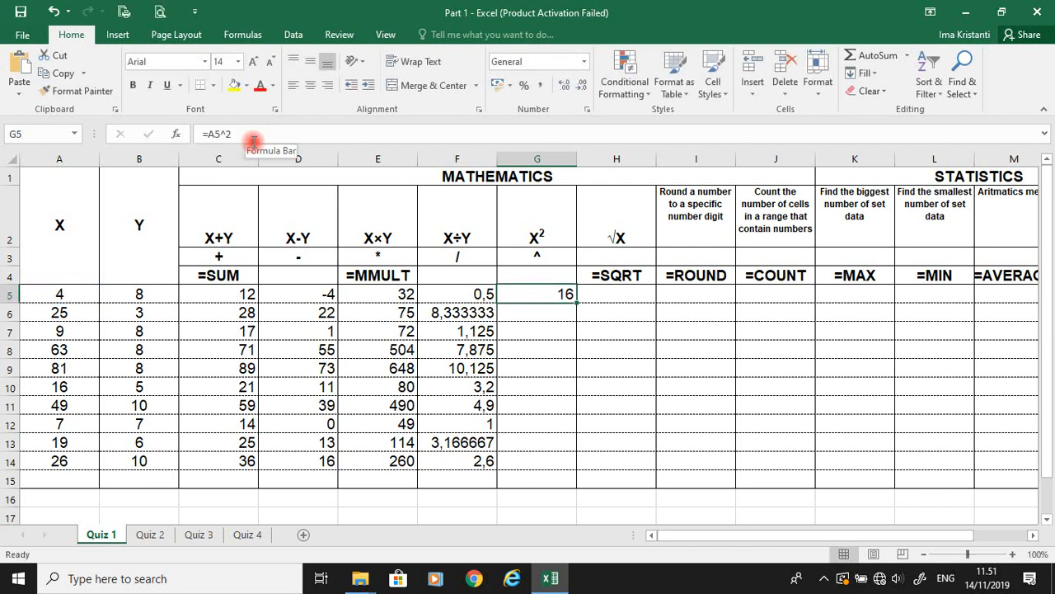
pyautogui.doubleClick(576, 303)
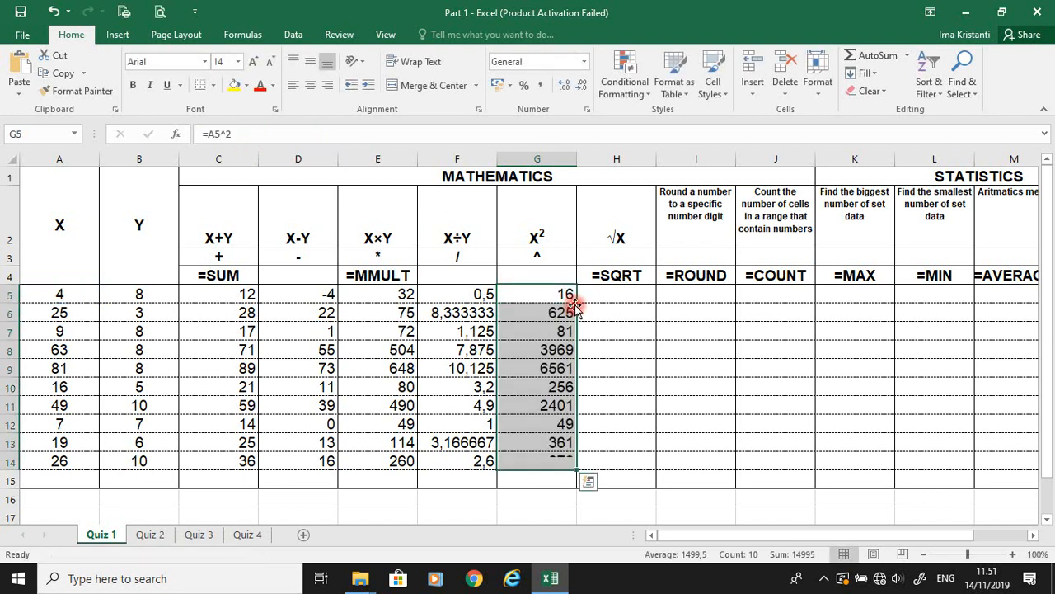
# Step: Enter =SQRT(A5) in cell H5 and fill it down the √X column through H14
pyautogui.click(633, 287)
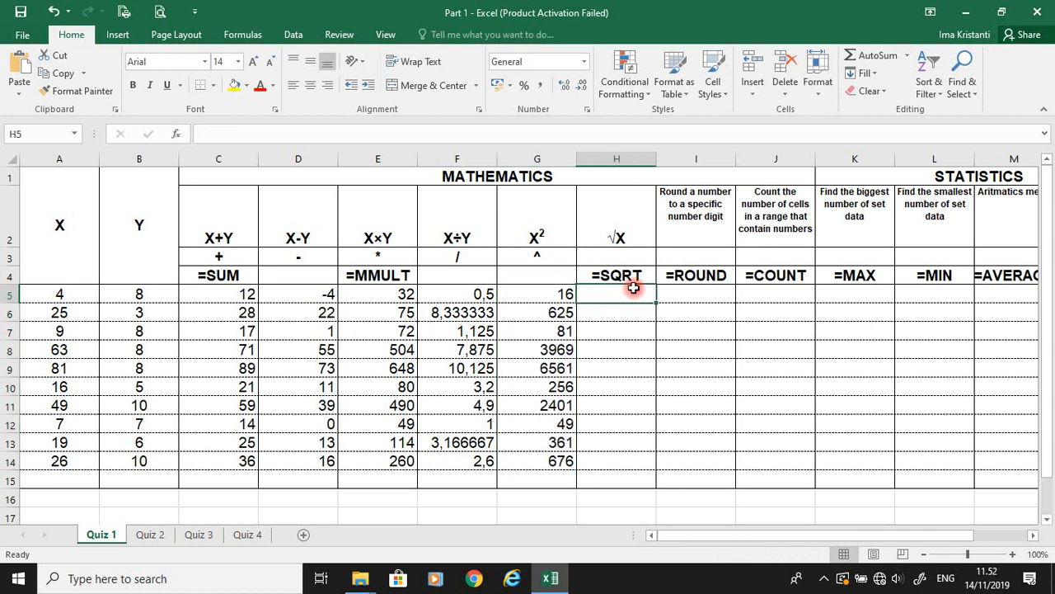
pyautogui.write('=sqr')
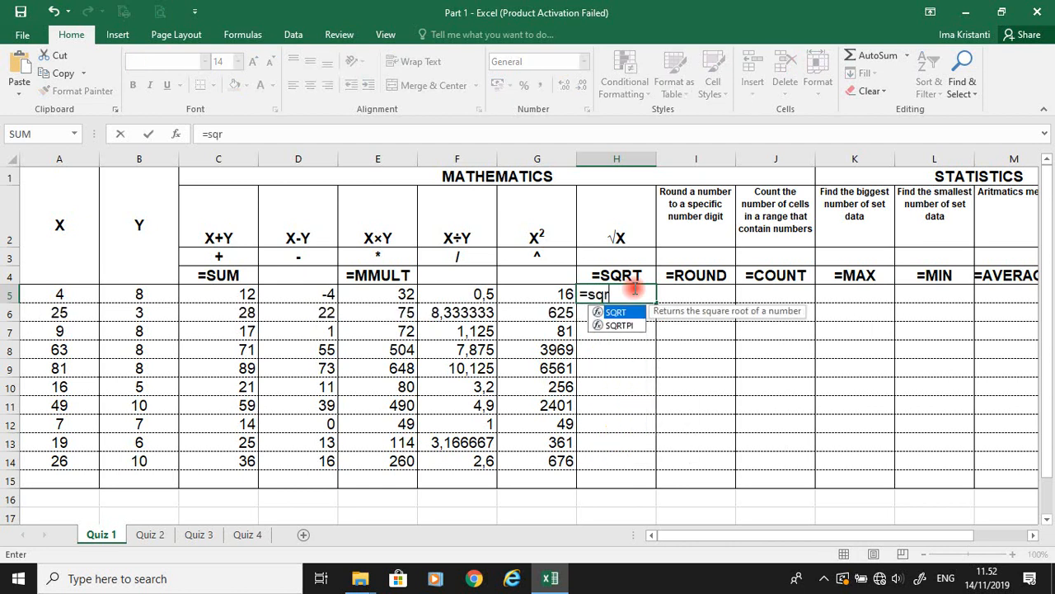
pyautogui.press('Tab')
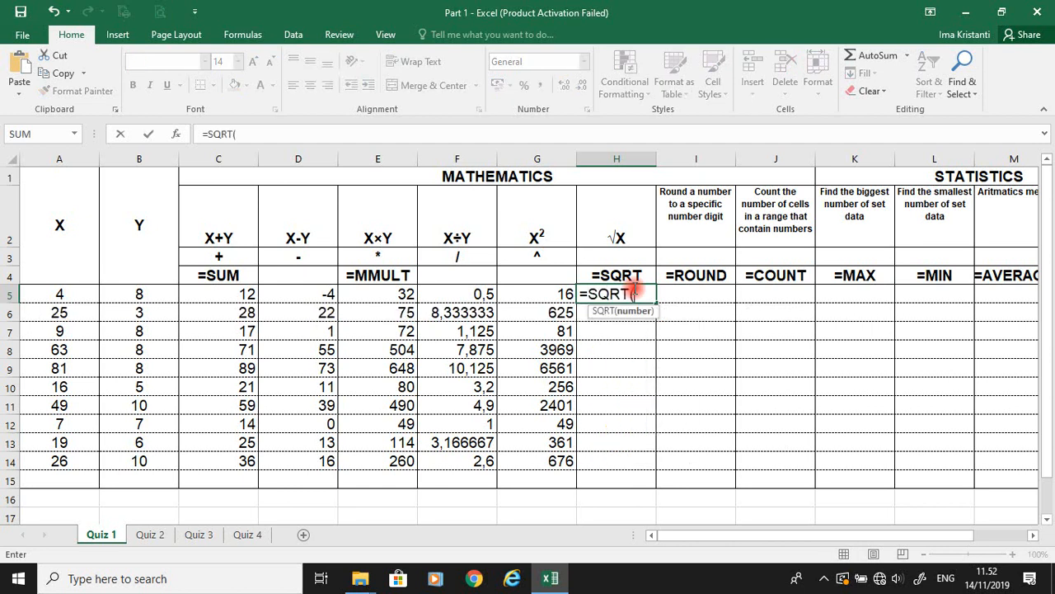
pyautogui.click(71, 289)
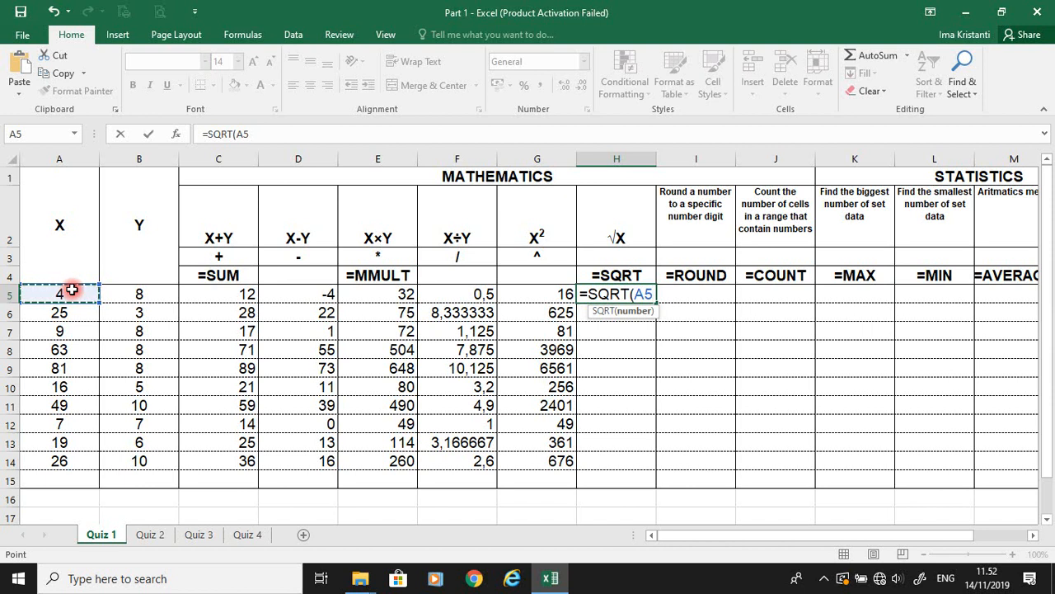
pyautogui.press('Return')
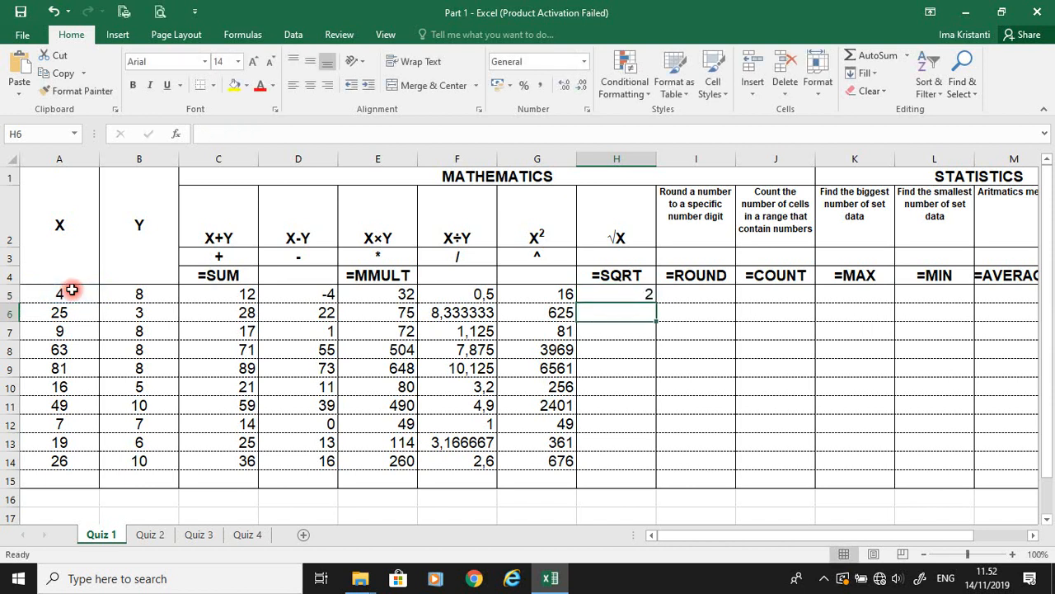
pyautogui.press('Up')
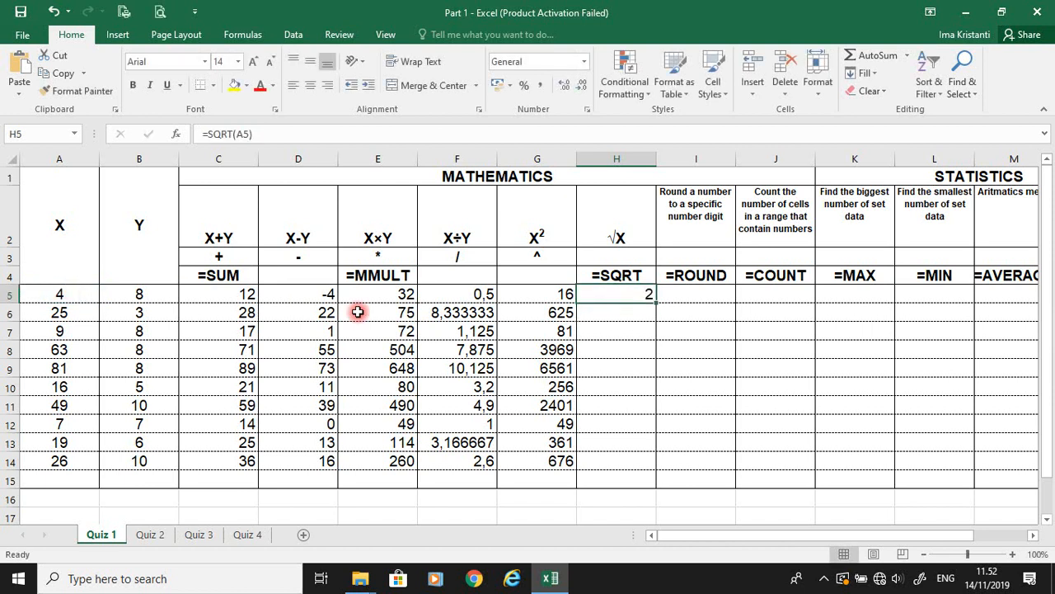
pyautogui.doubleClick(656, 303)
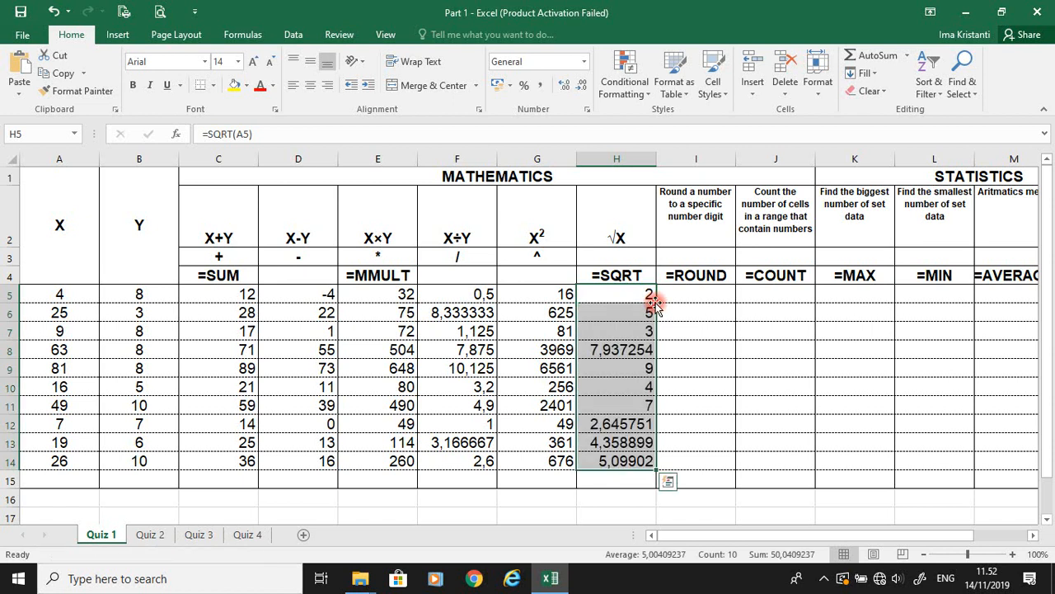
# Step: Replace the formula in cell H5 with =A5^-2 and fill it down the √X column through H14
pyautogui.click(627, 294)
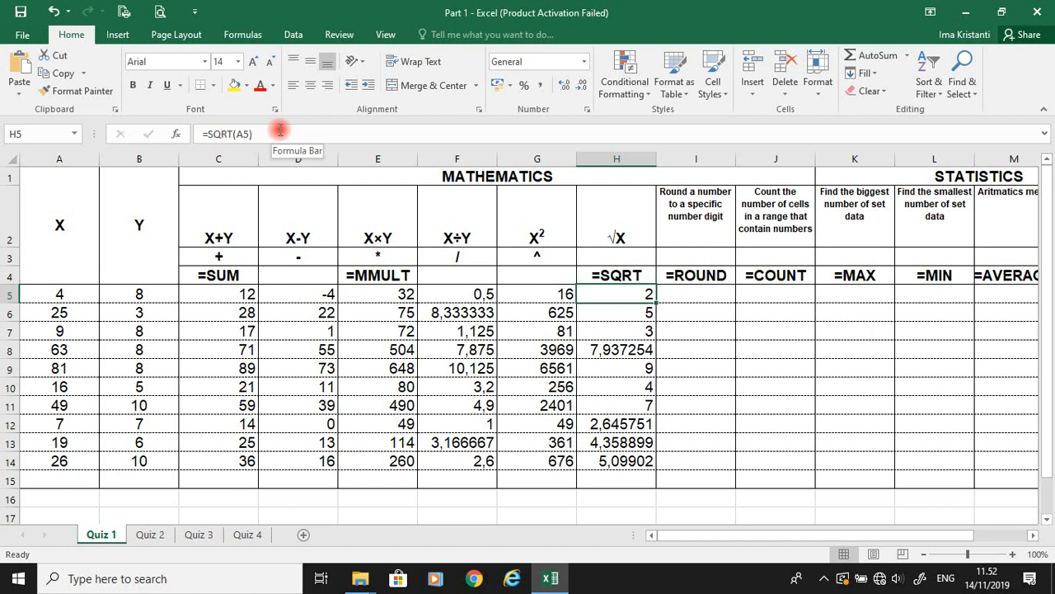
pyautogui.press('Delete')
pyautogui.write('=')
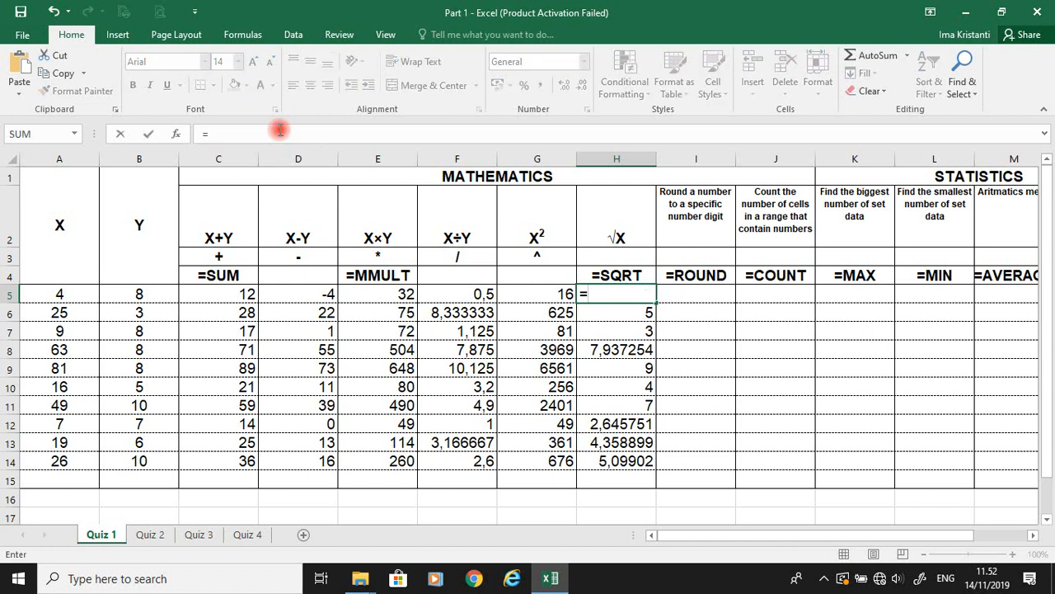
pyautogui.click(56, 295)
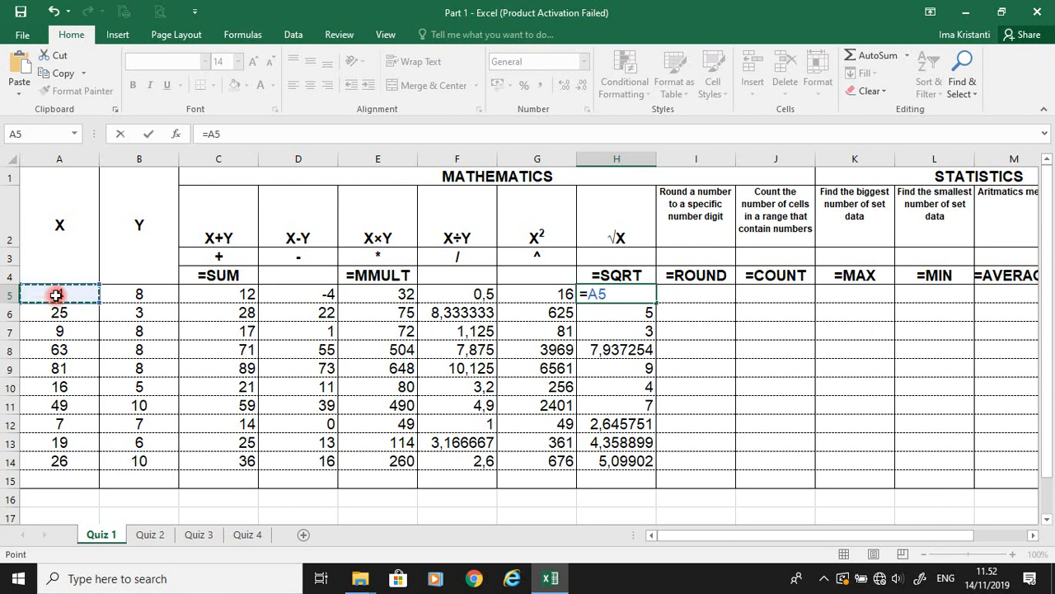
pyautogui.write('^-2')
pyautogui.press('Return')
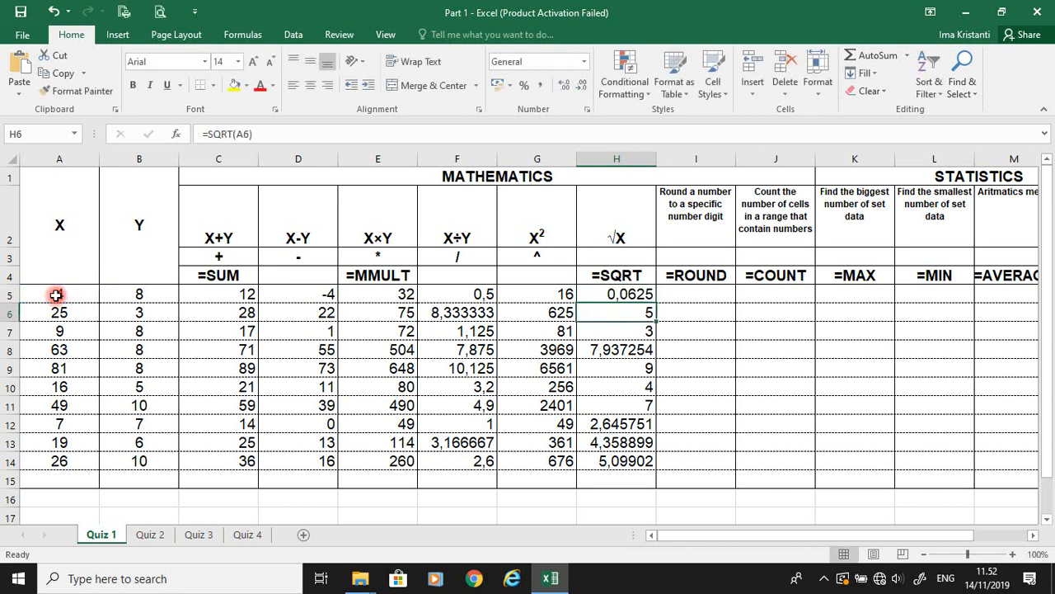
pyautogui.press('Up')
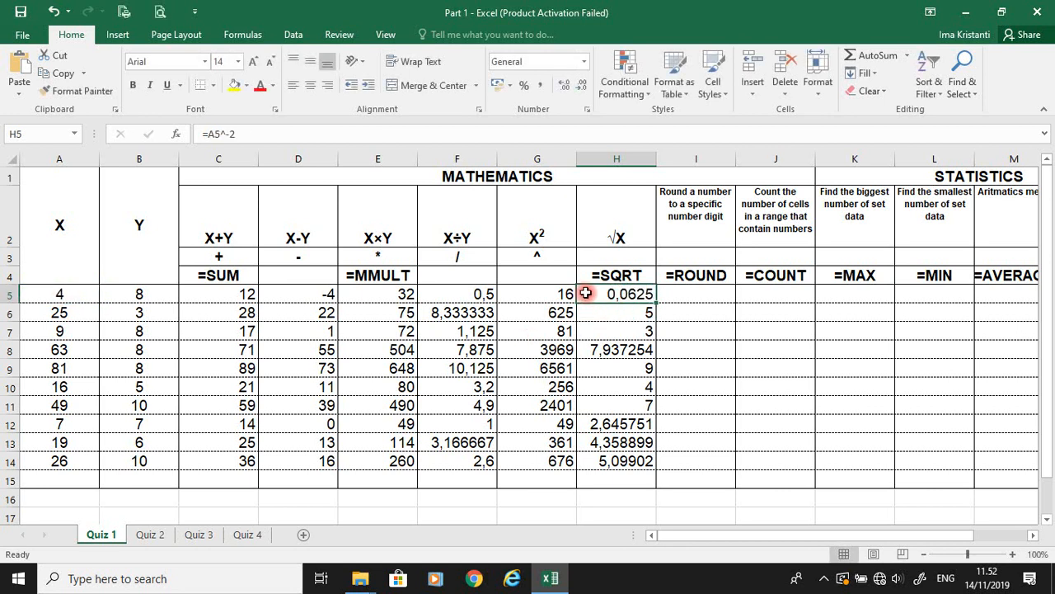
pyautogui.doubleClick(656, 303)
pyautogui.click(624, 295)
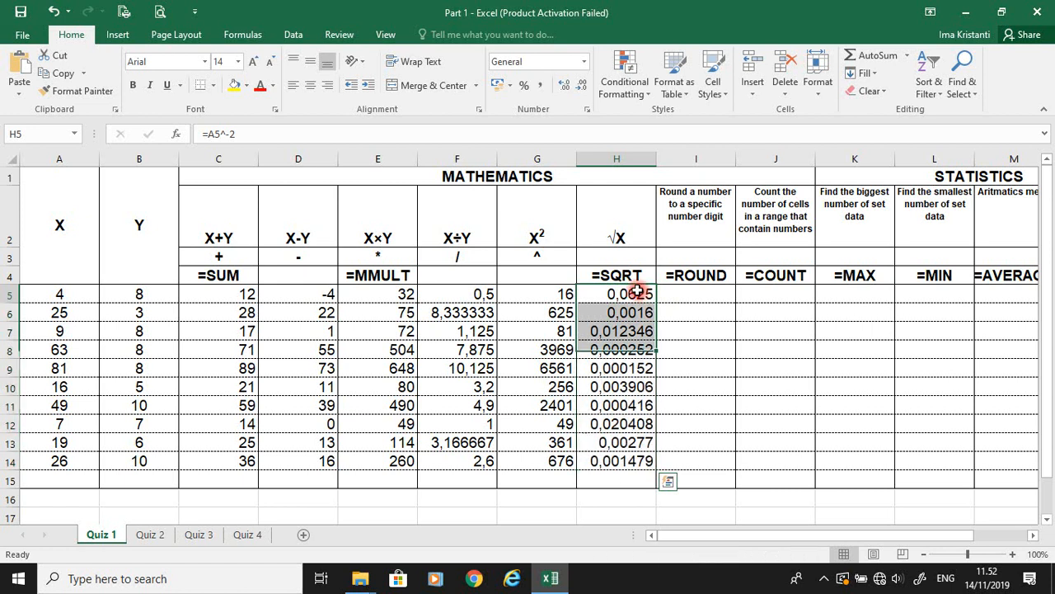
pyautogui.click(229, 133)
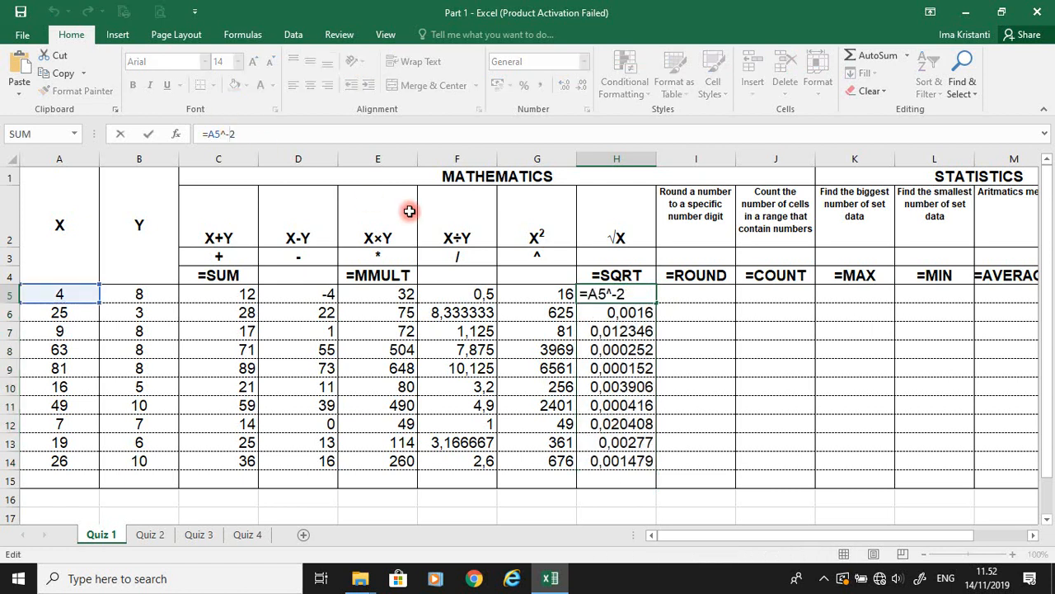
pyautogui.click(677, 309)
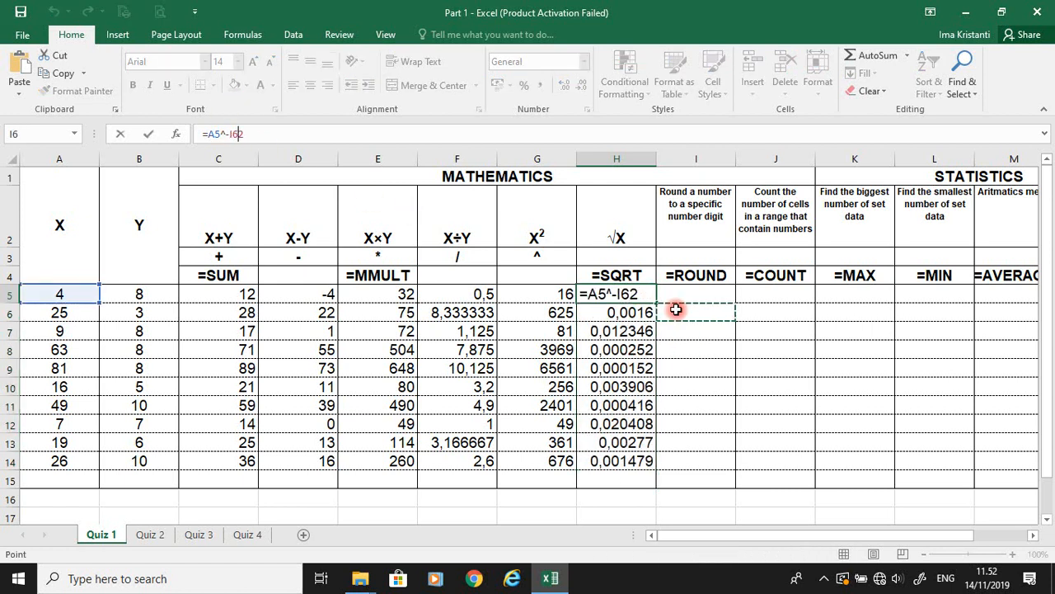
pyautogui.press('Escape')
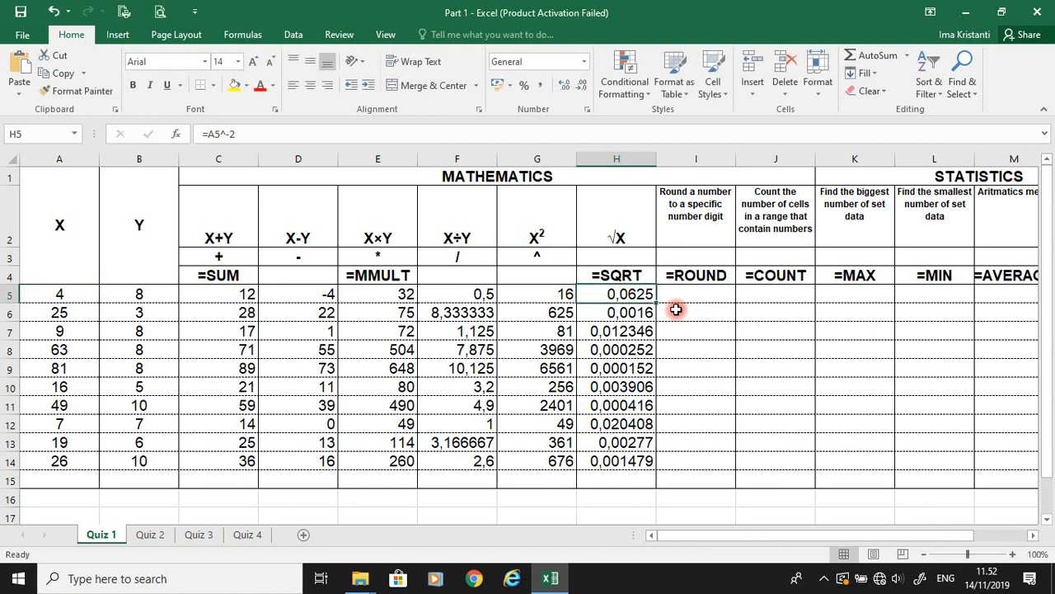
# Step: Replace the formula in cell H5 with =SQRT(A5) and fill it down the √X column through H14
pyautogui.write('=sqr')
pyautogui.press('Tab')
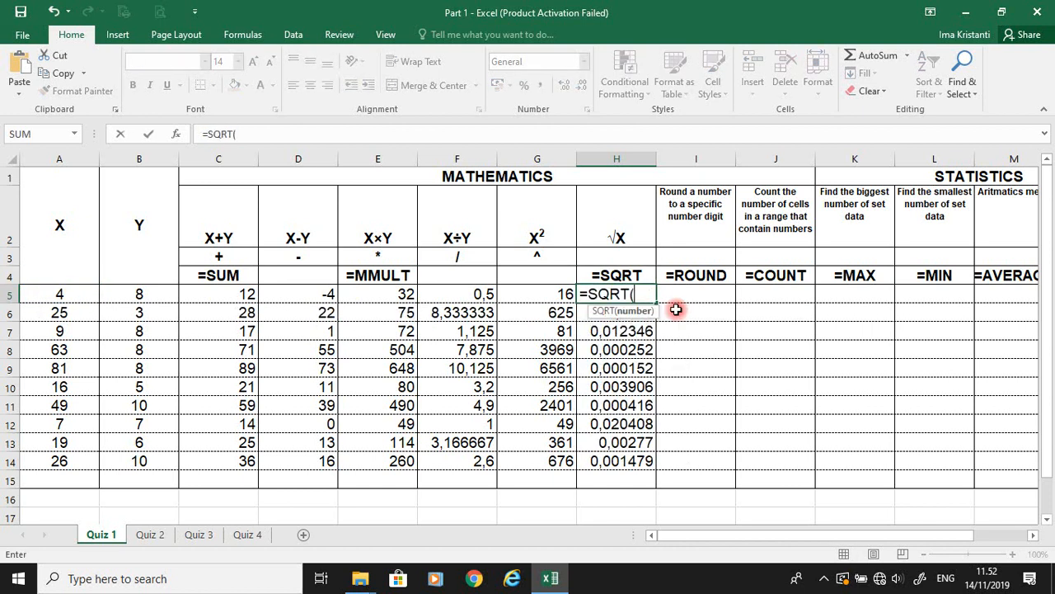
pyautogui.click(60, 291)
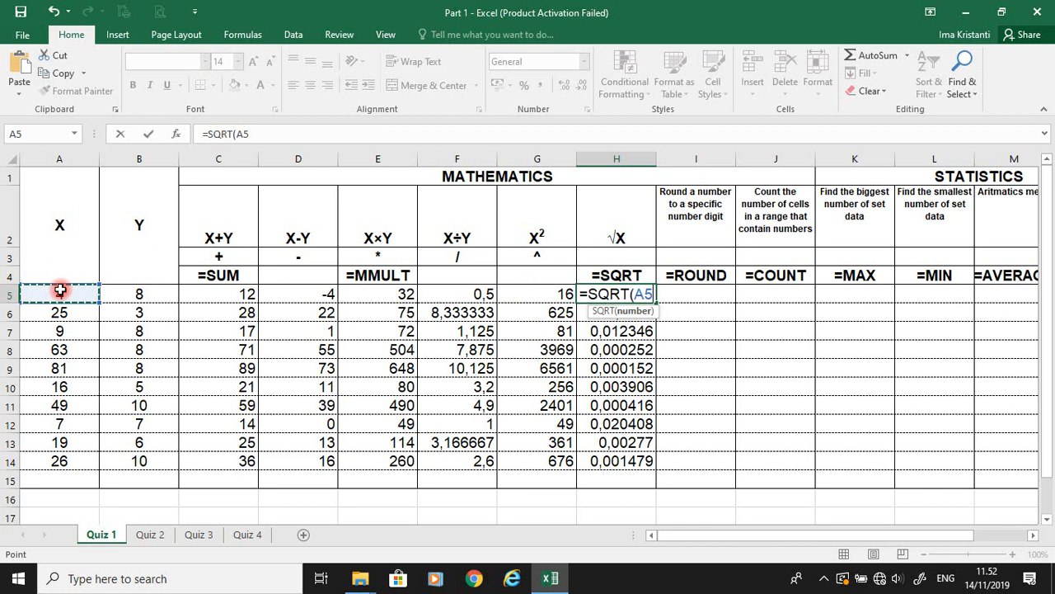
pyautogui.hotkey('ctrl', 'Return')
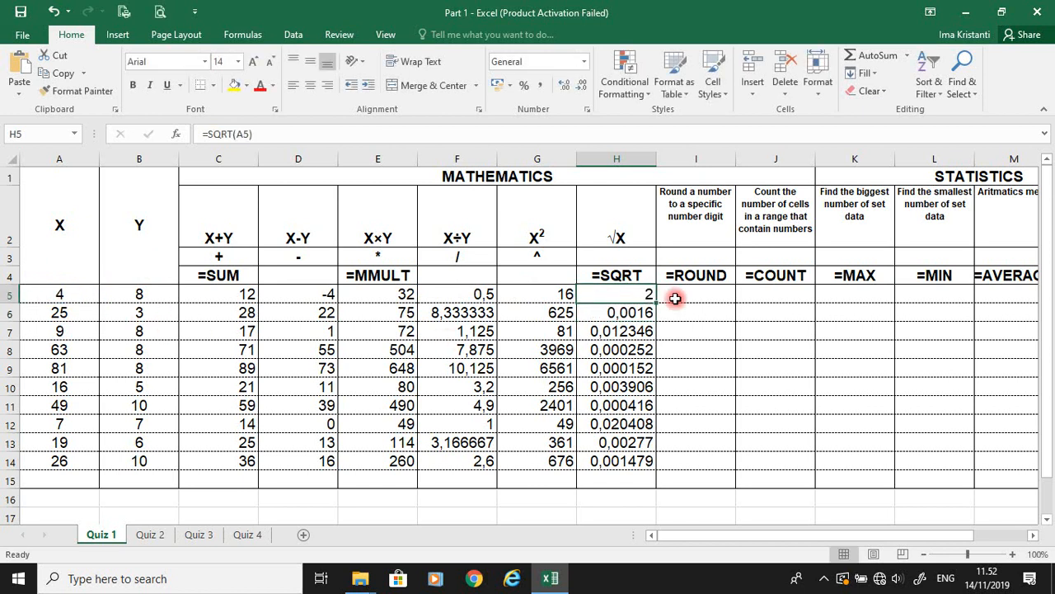
pyautogui.doubleClick(657, 303)
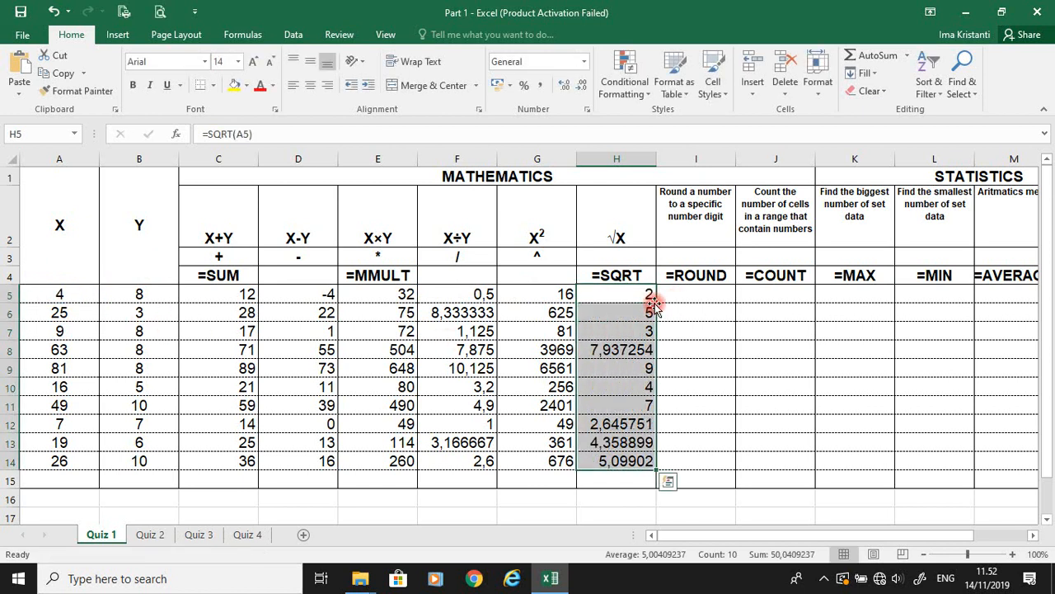
# Step: Enter =ROUND(H5;2) in cell I5 to round the first square root to two digits
pyautogui.click(730, 323)
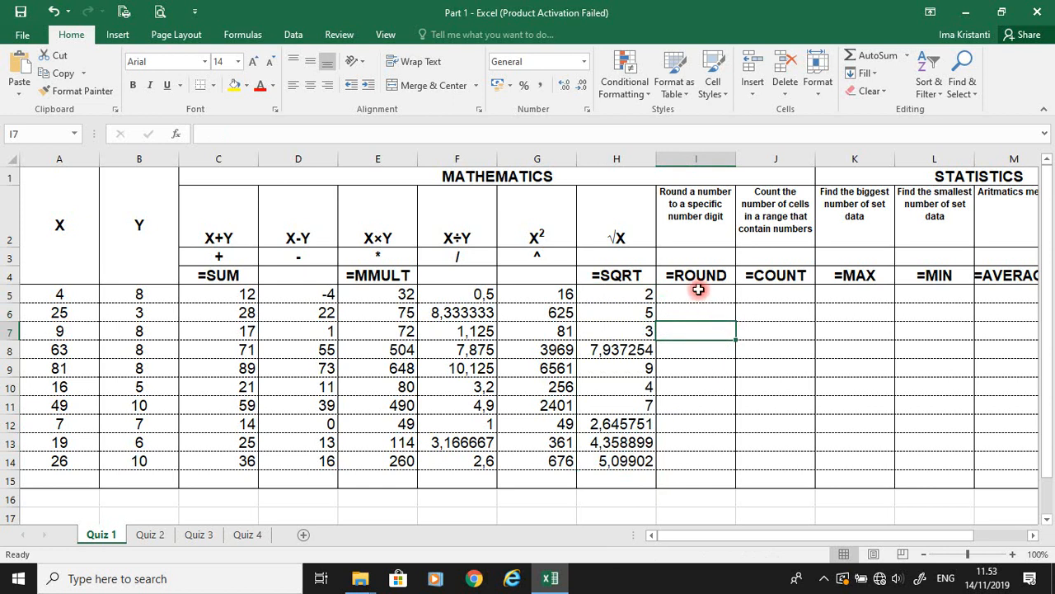
pyautogui.moveTo(462, 295); pyautogui.dragTo(634, 454)
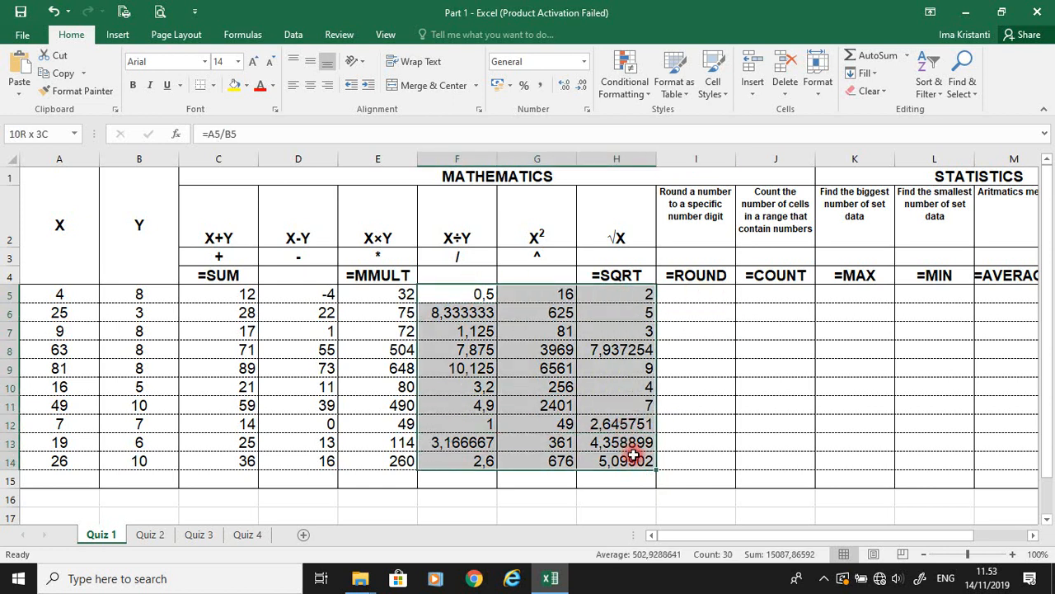
pyautogui.click(678, 289)
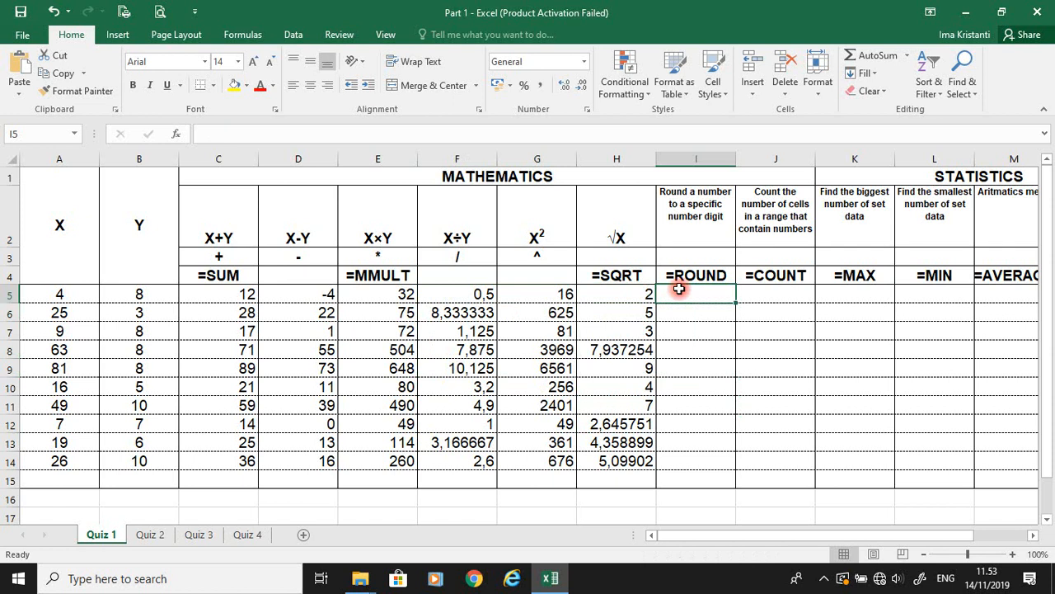
pyautogui.write('=ROUND(')
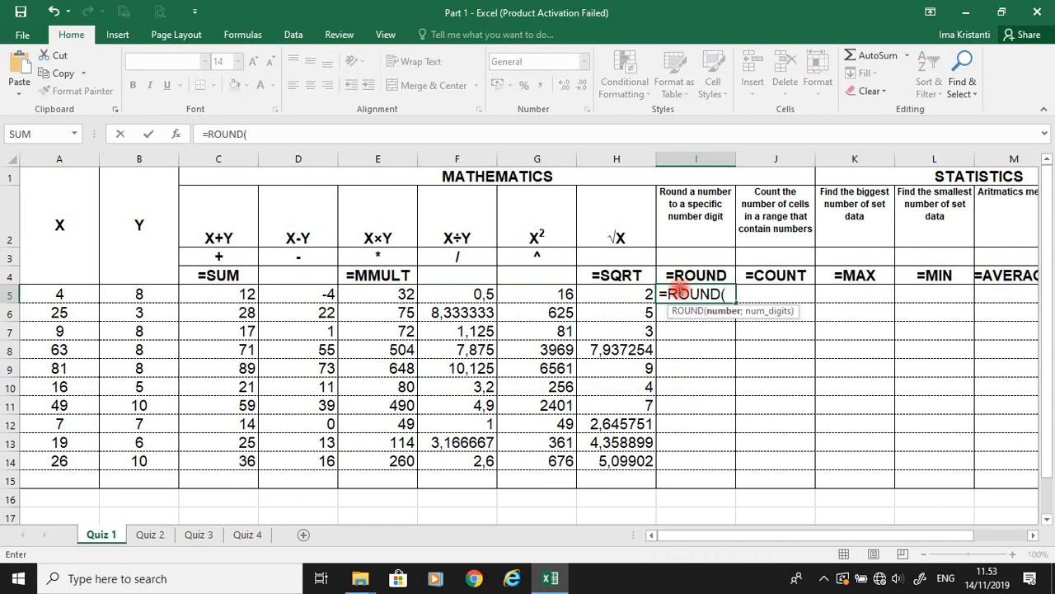
pyautogui.click(609, 289)
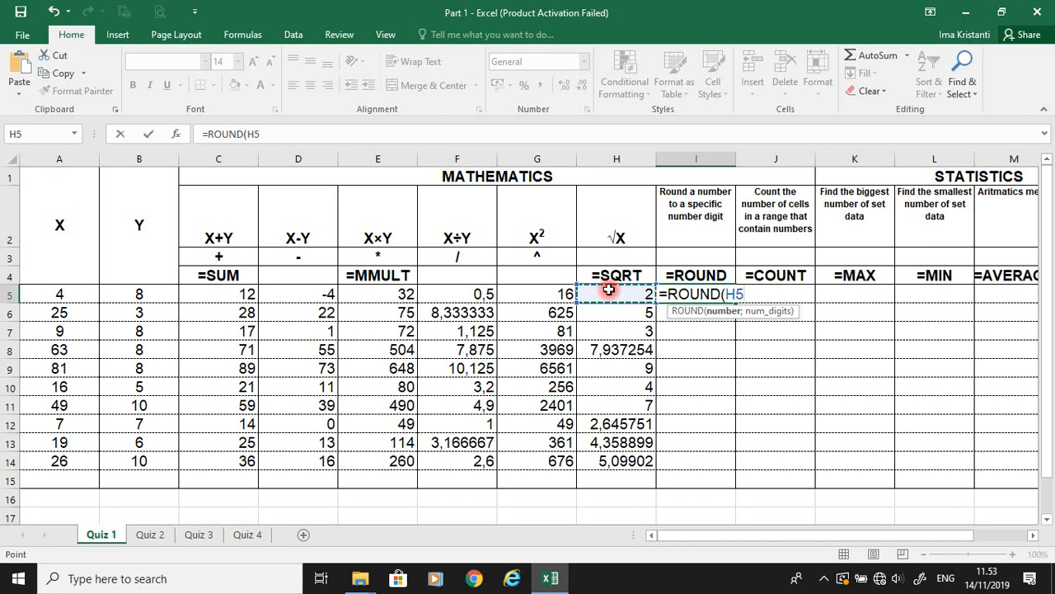
pyautogui.write(';')
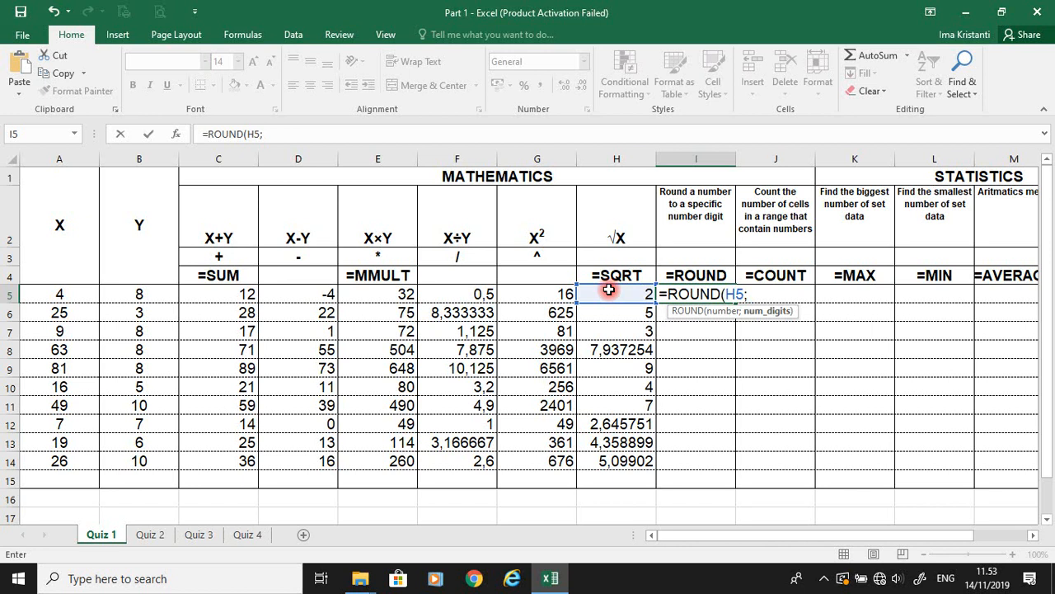
pyautogui.write('2)')
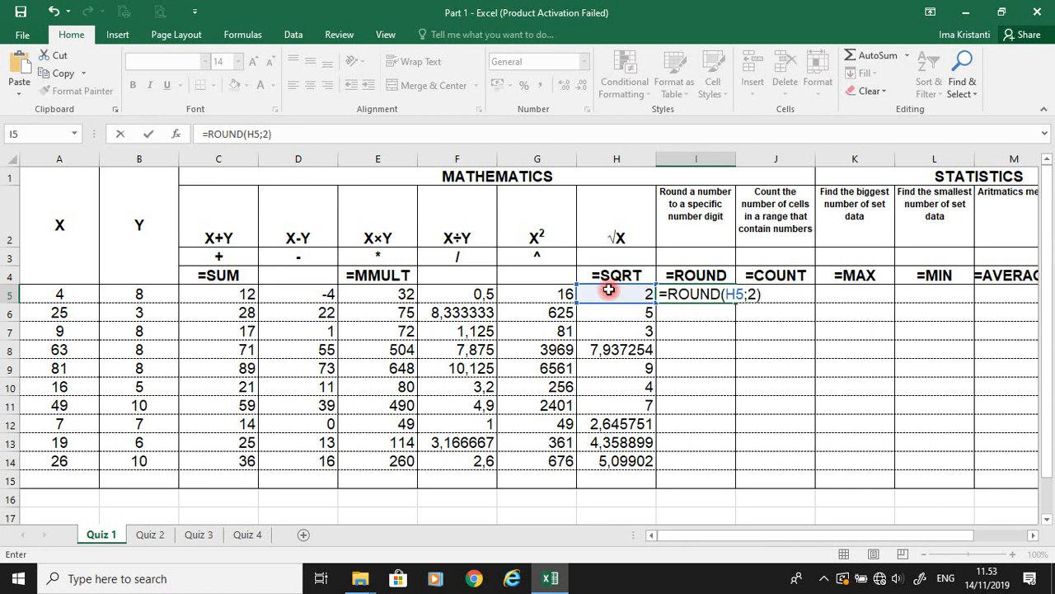
pyautogui.hotkey('ctrl', 'Return')
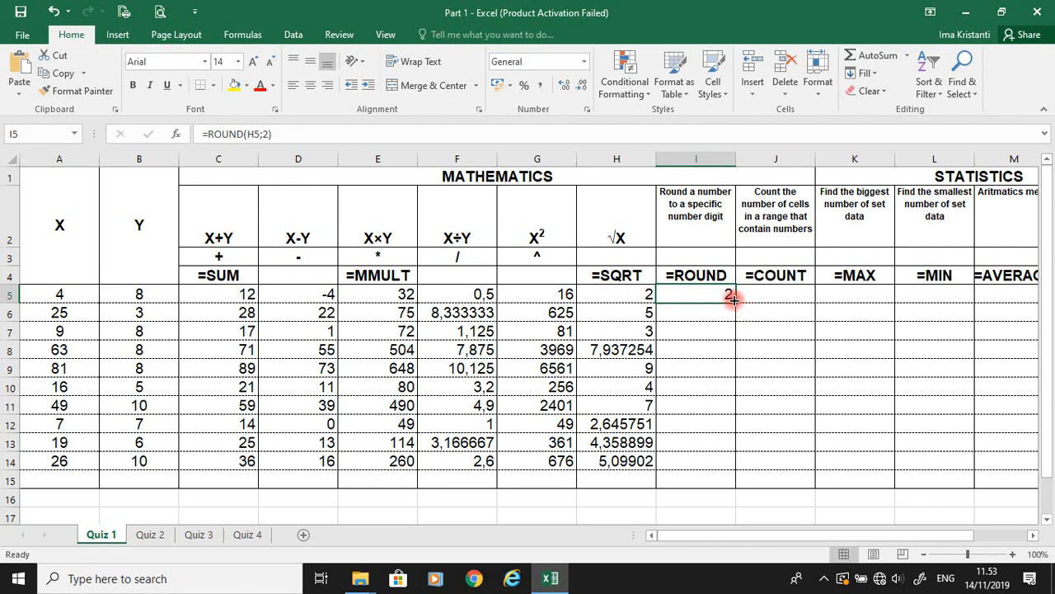
# Step: Format cell I5 as a number showing two decimal places
pyautogui.click(565, 87)
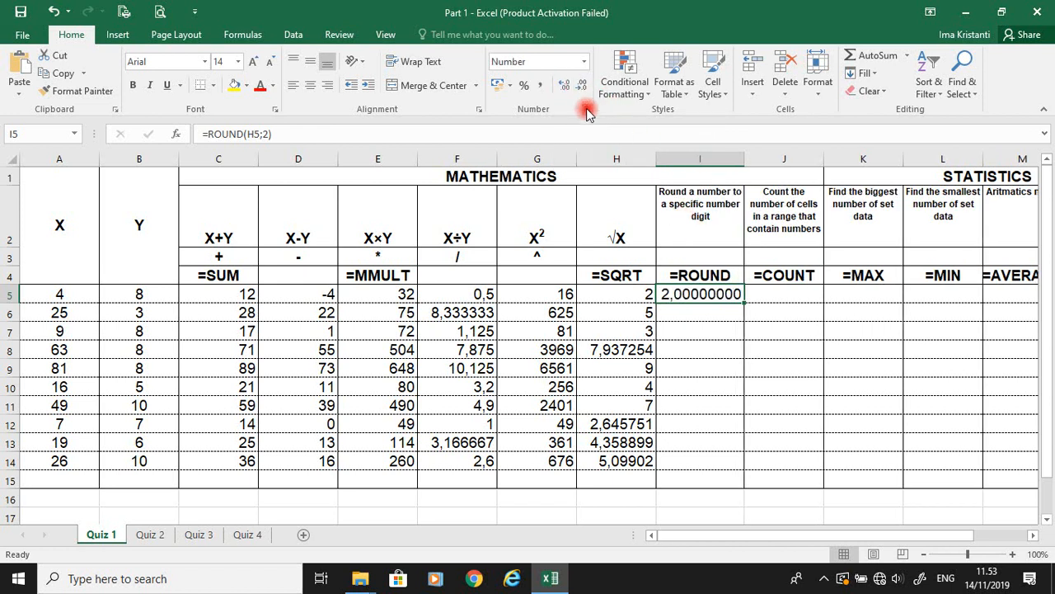
pyautogui.click(582, 85)
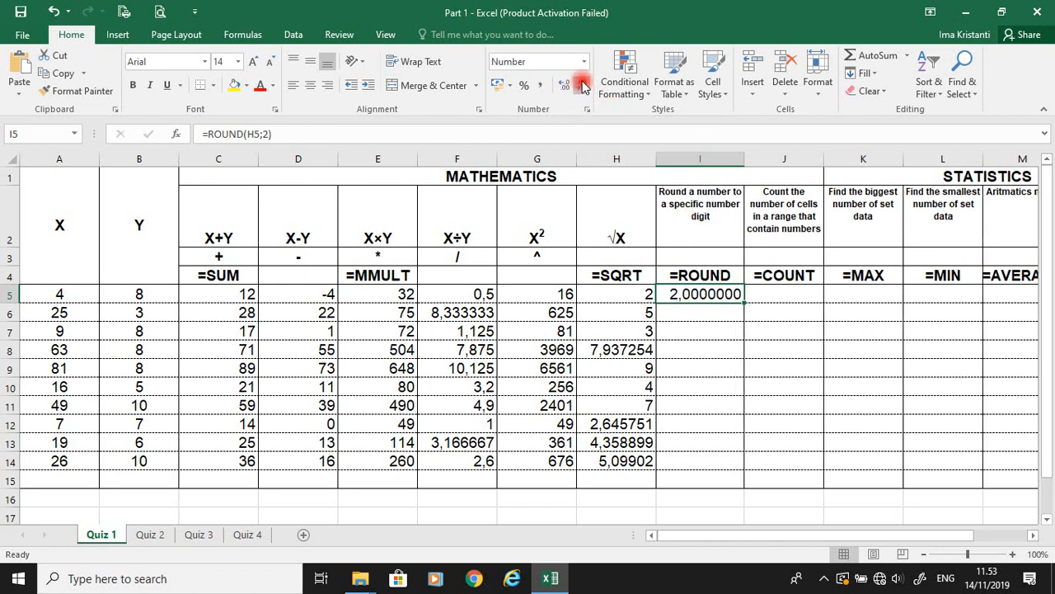
pyautogui.click(582, 85)
pyautogui.click(583, 86)
pyautogui.click(582, 85)
pyautogui.click(582, 85)
pyautogui.click(582, 86)
pyautogui.click(583, 86)
pyautogui.click(565, 86)
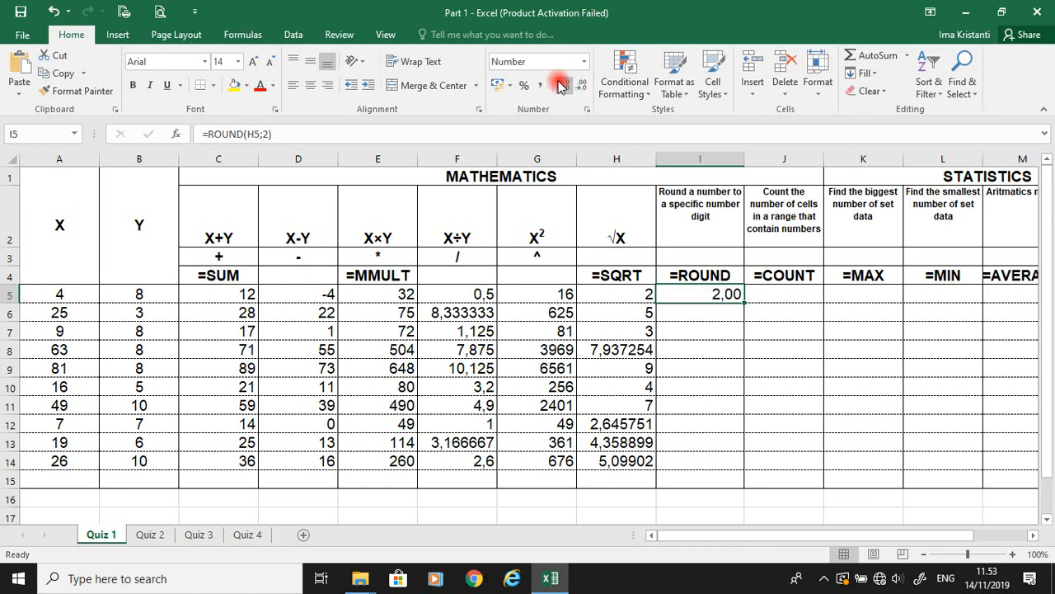
# Step: Fill the ROUND formula from I5 down through I14 and compare I8 with the unrounded value in H8
pyautogui.doubleClick(745, 303)
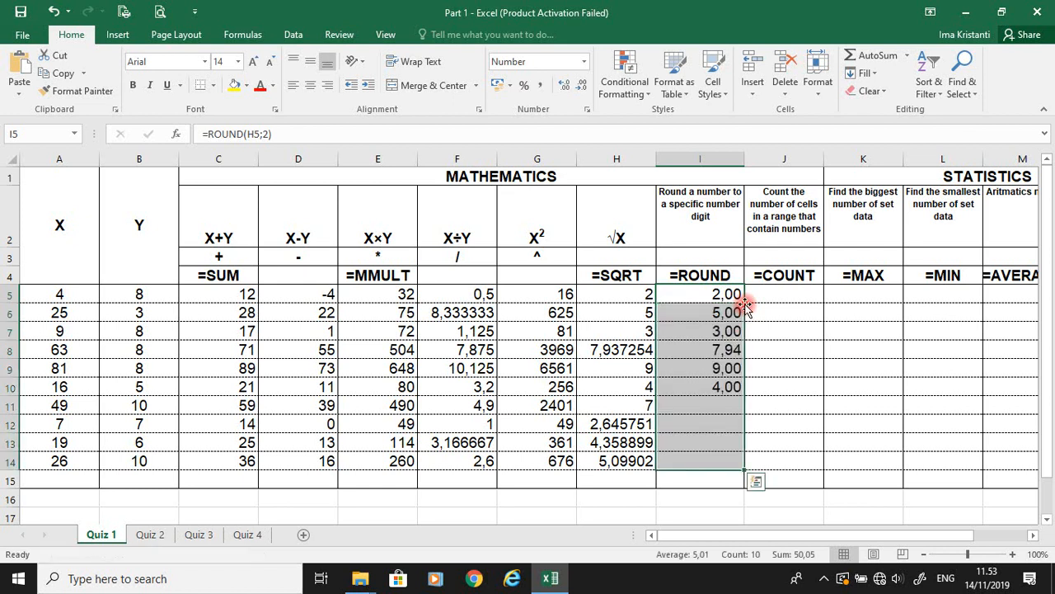
pyautogui.click(714, 349)
pyautogui.click(638, 349)
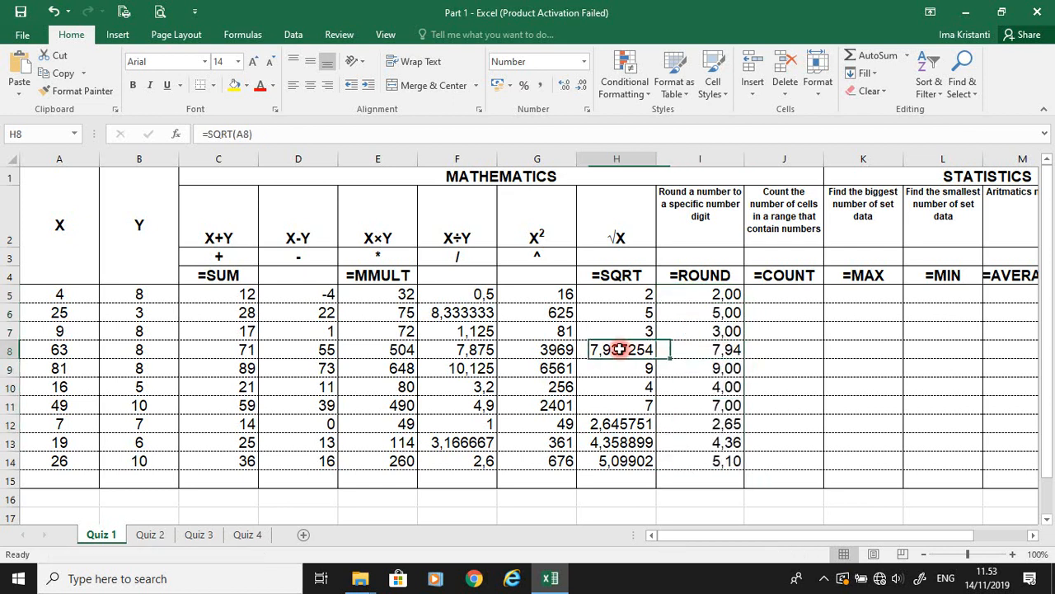
pyautogui.click(711, 350)
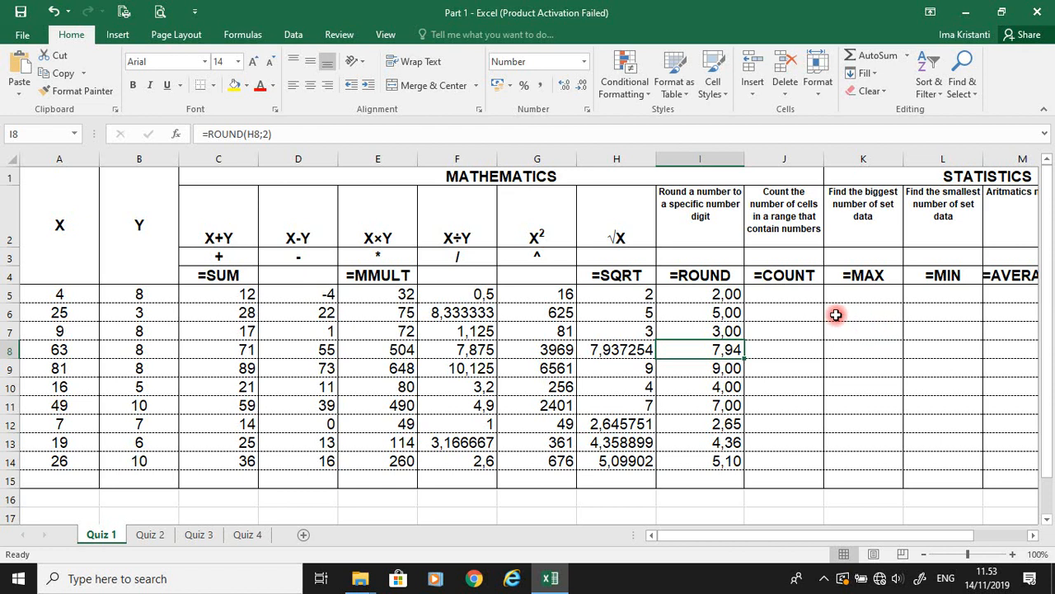
# Step: Show three decimal places in cells I5 to I14 and check the rounded value in I8
pyautogui.click(714, 296)
pyautogui.keyDown('shift'); pyautogui.click(729, 458); pyautogui.keyUp('shift')
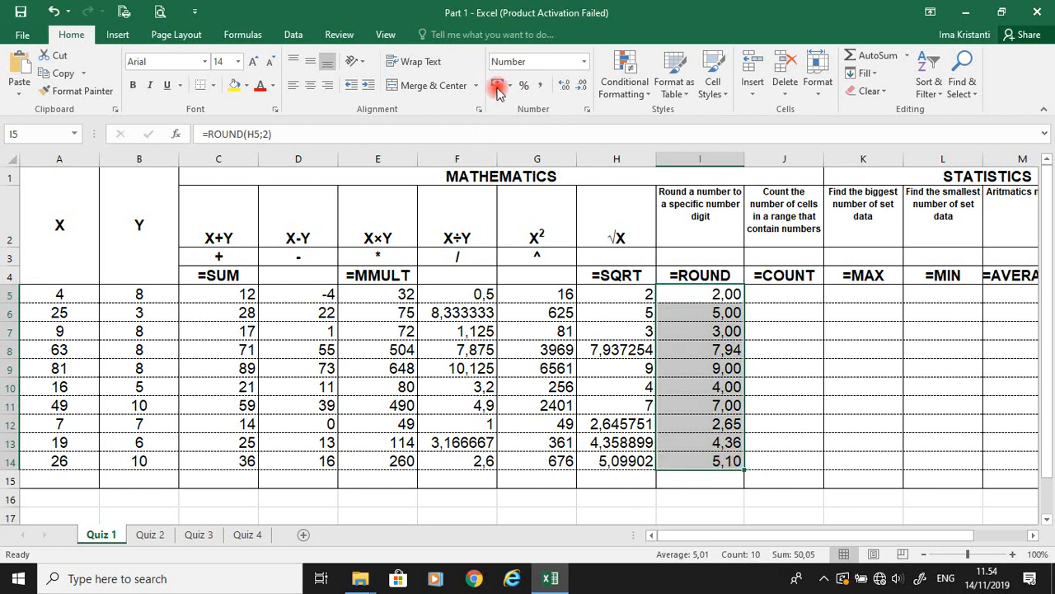
pyautogui.click(569, 88)
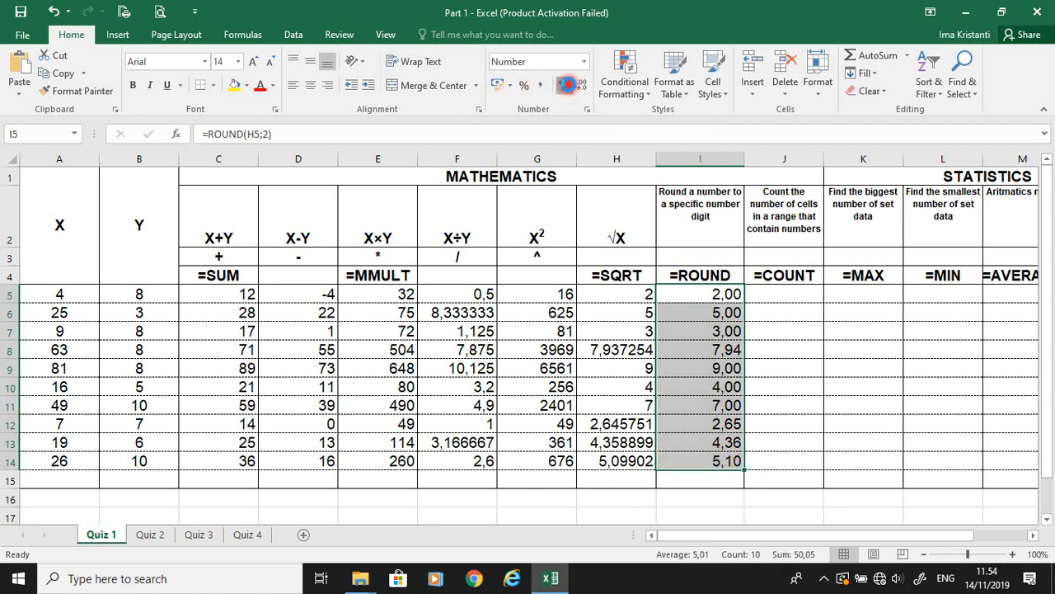
pyautogui.click(725, 348)
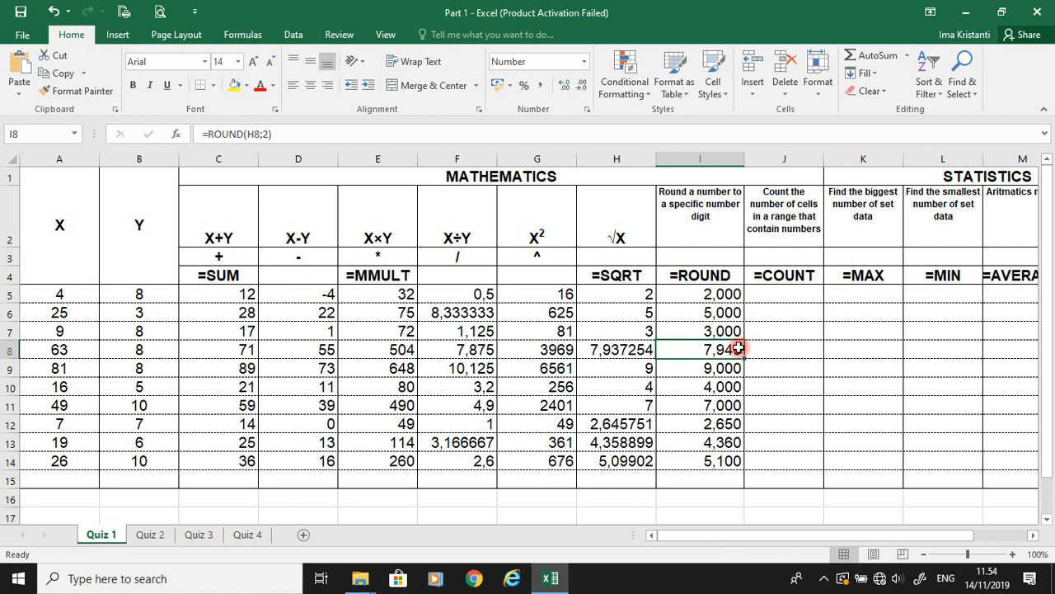
# Step: Clear the ROUND formulas from cells I5 to I14
pyautogui.click(711, 302)
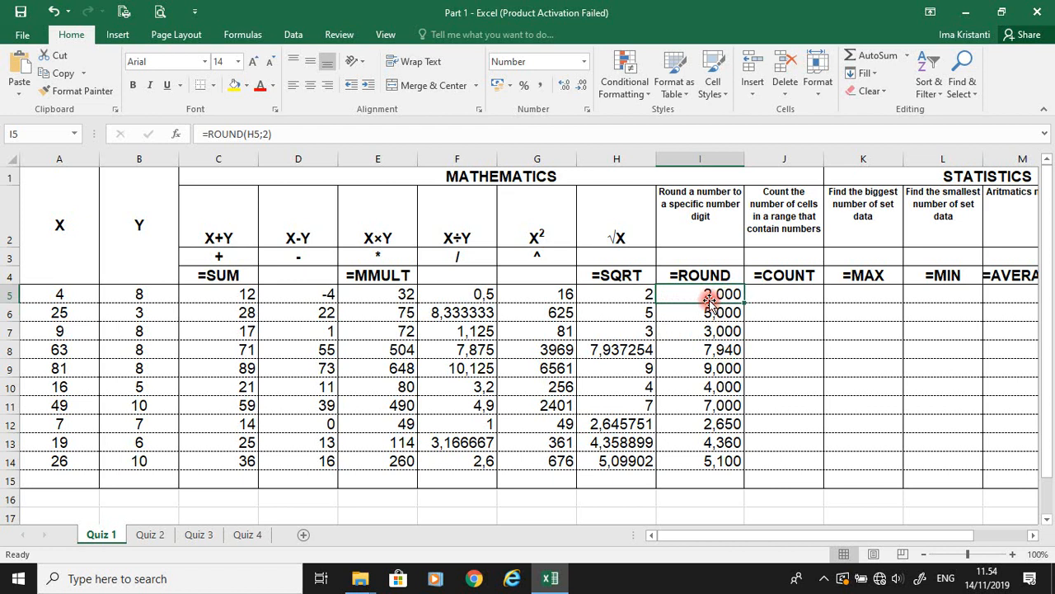
pyautogui.moveTo(712, 313); pyautogui.dragTo(723, 459)
pyautogui.press('Delete')
pyautogui.press('Up')
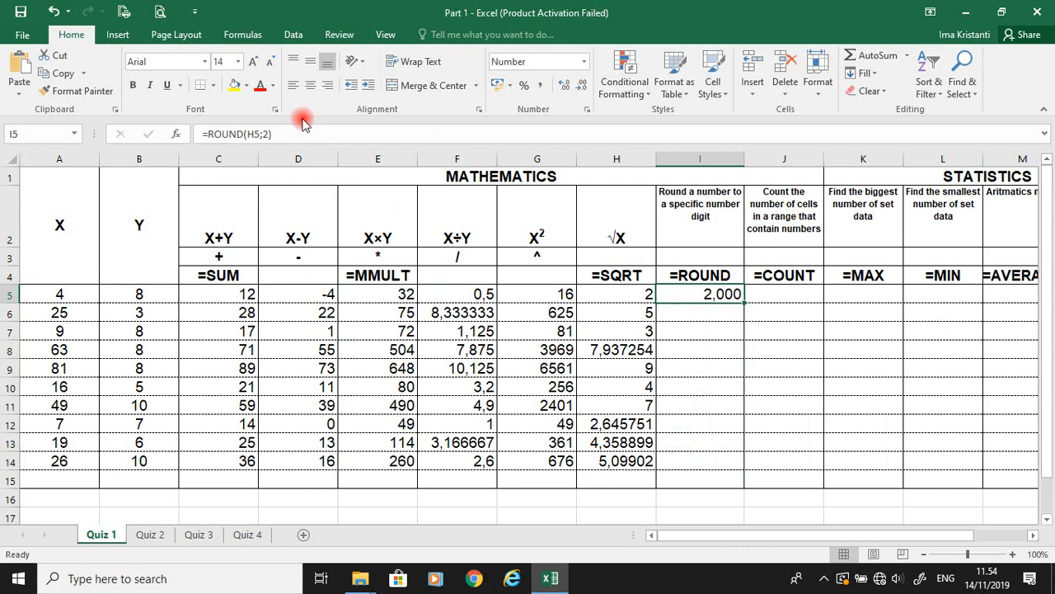
pyautogui.press('Delete')
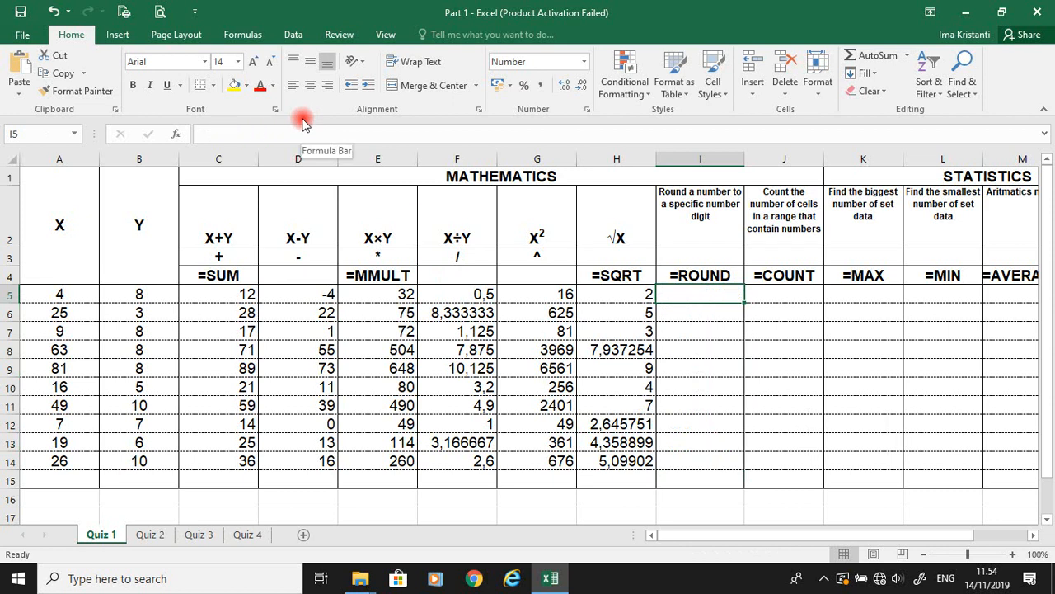
# Step: Enter =ROUNDUP(H5;1) in cell I5 to round the first square root up to one digit
pyautogui.write('=ro')
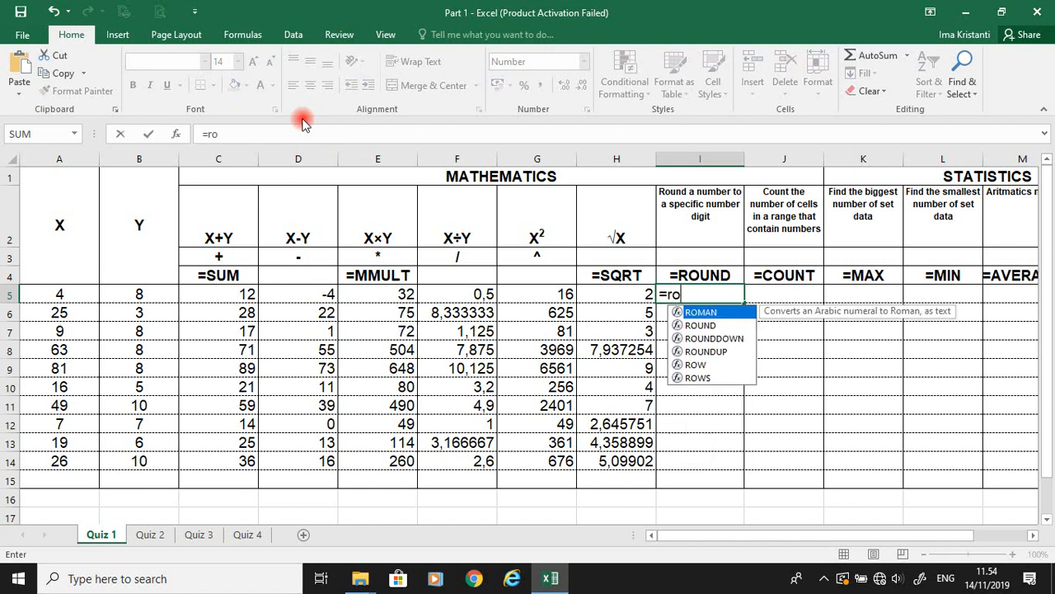
pyautogui.write('ungu')
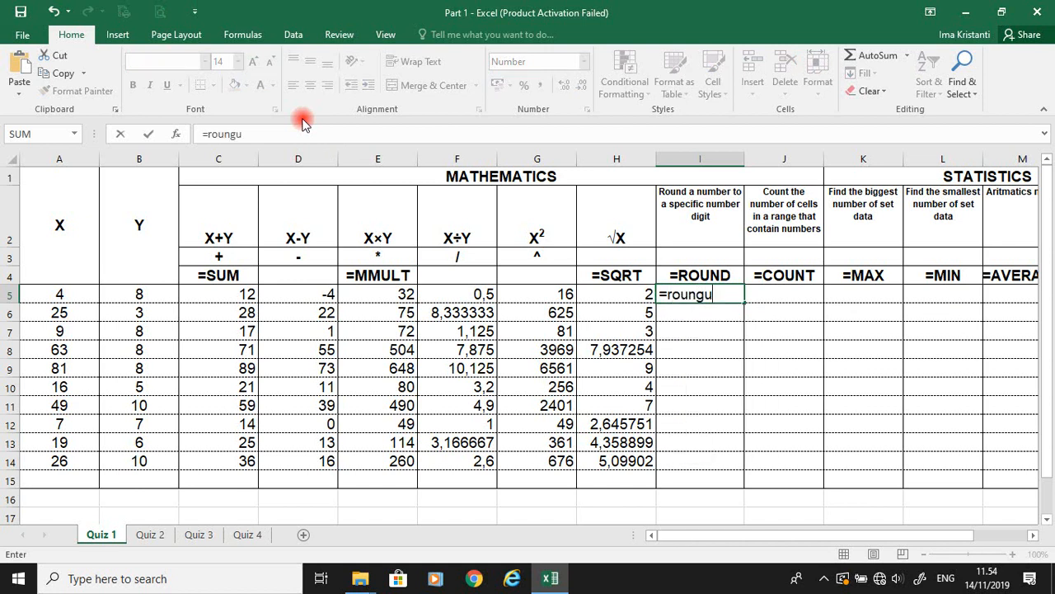
pyautogui.press('BackSpace')
pyautogui.press('BackSpace')
pyautogui.press('Down')
pyautogui.press('Down')
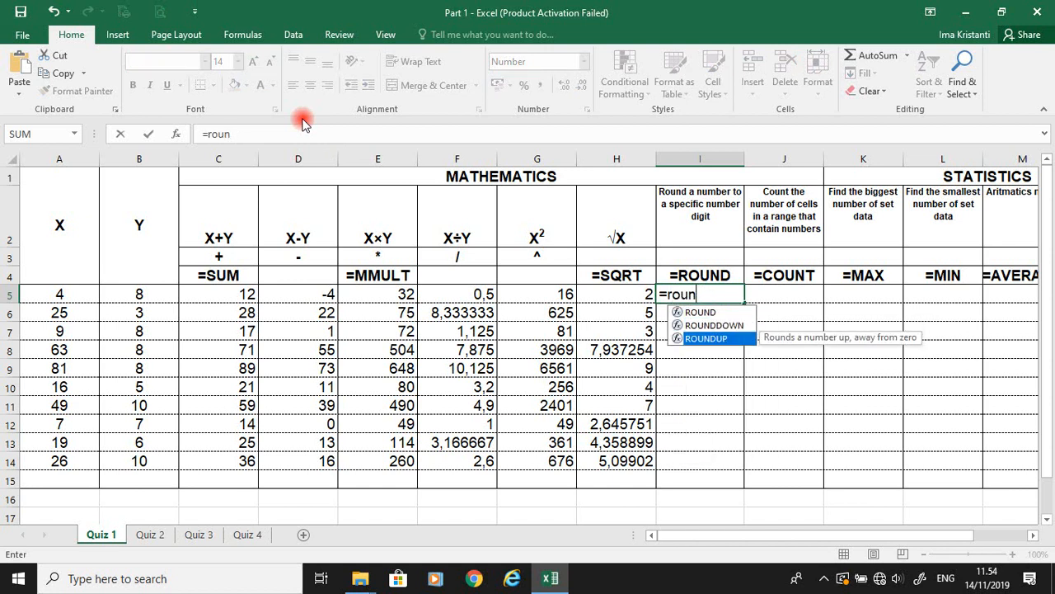
pyautogui.press('Tab')
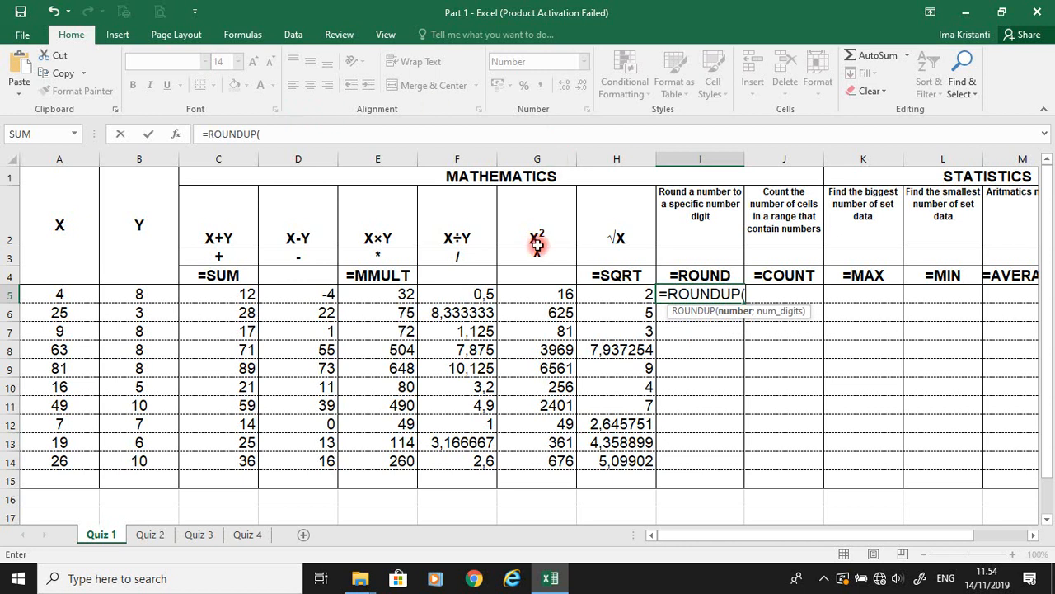
pyautogui.click(623, 288)
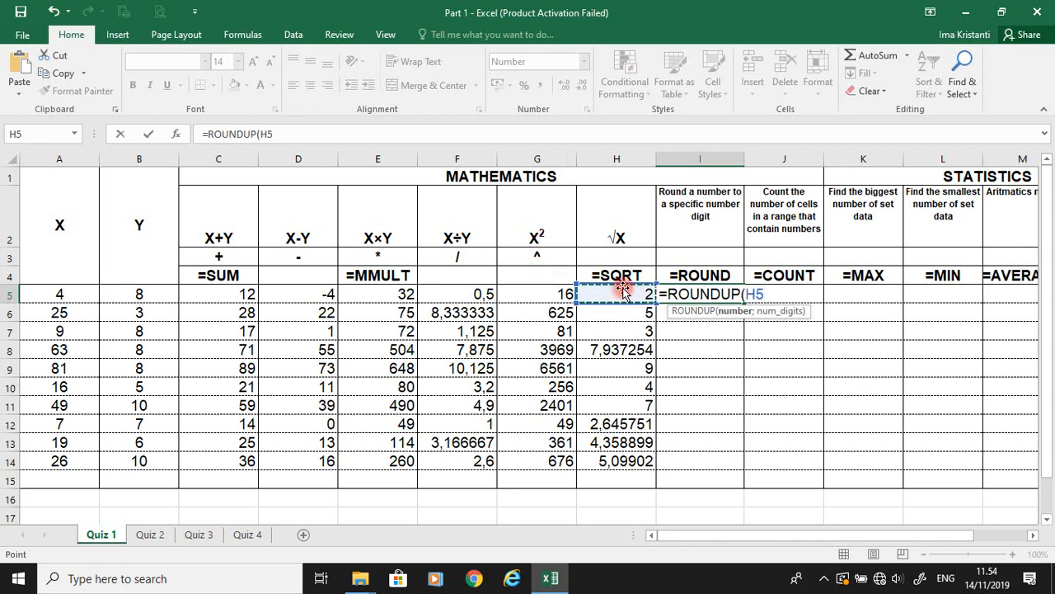
pyautogui.write(';1')
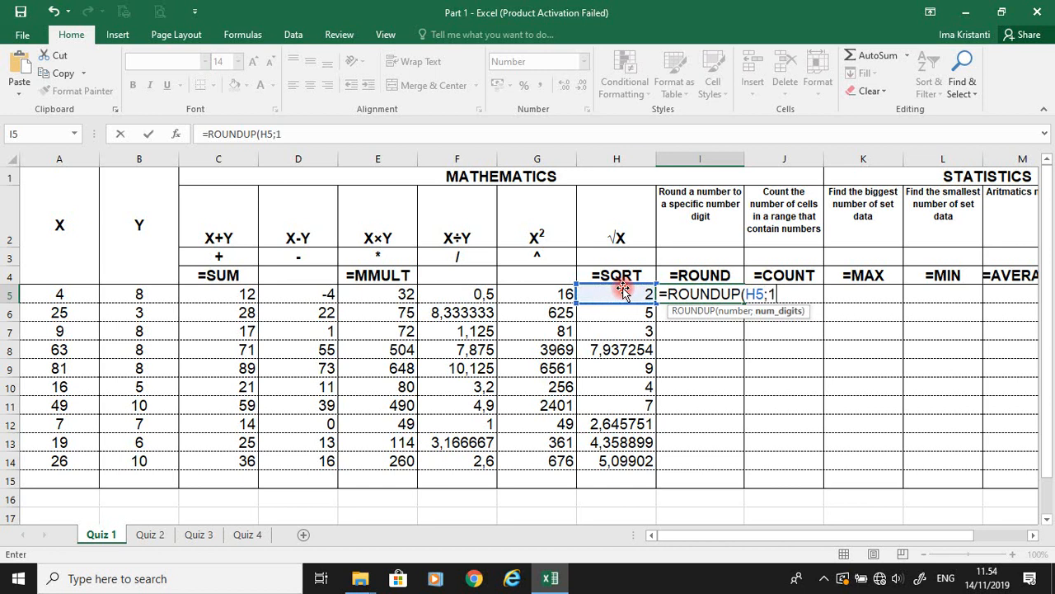
pyautogui.write(')')
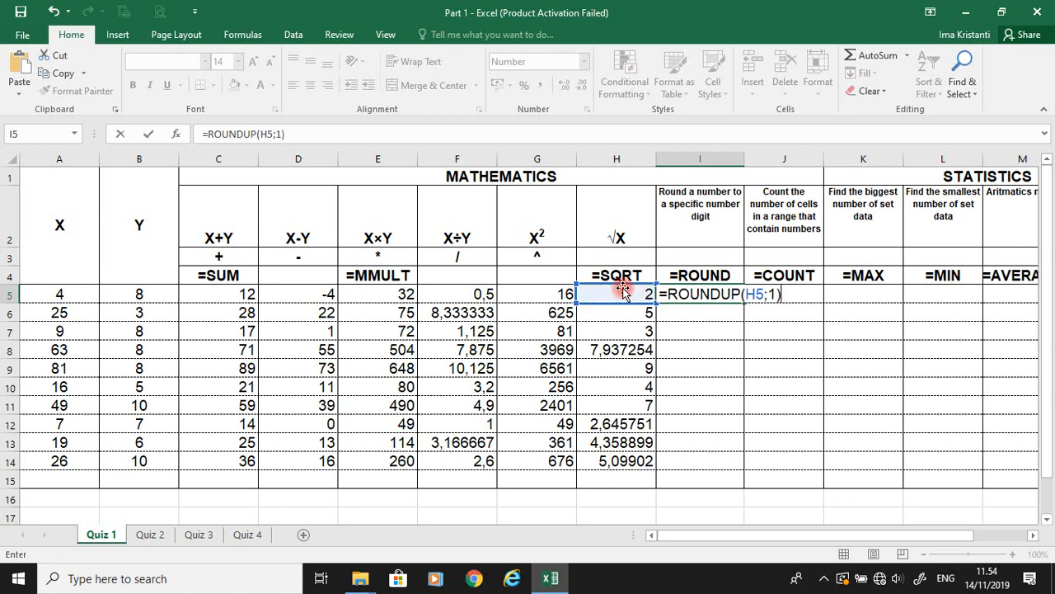
pyautogui.press('Return')
pyautogui.press('Up')
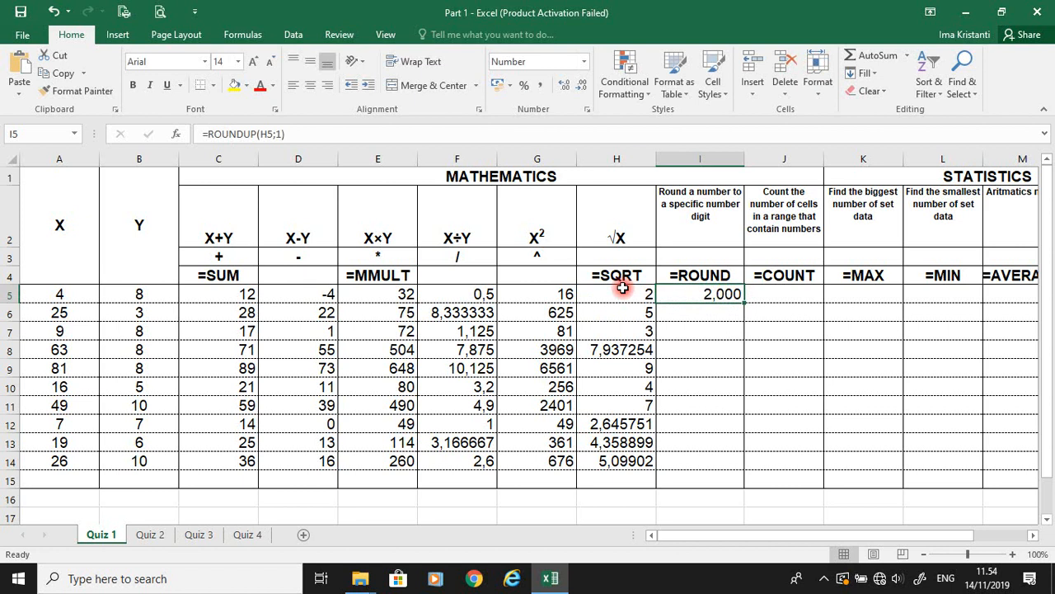
# Step: Fill the ROUNDUP formula from I5 down through I14 and compare I8 with its source value in H8
pyautogui.moveTo(744, 303); pyautogui.dragTo(738, 469)
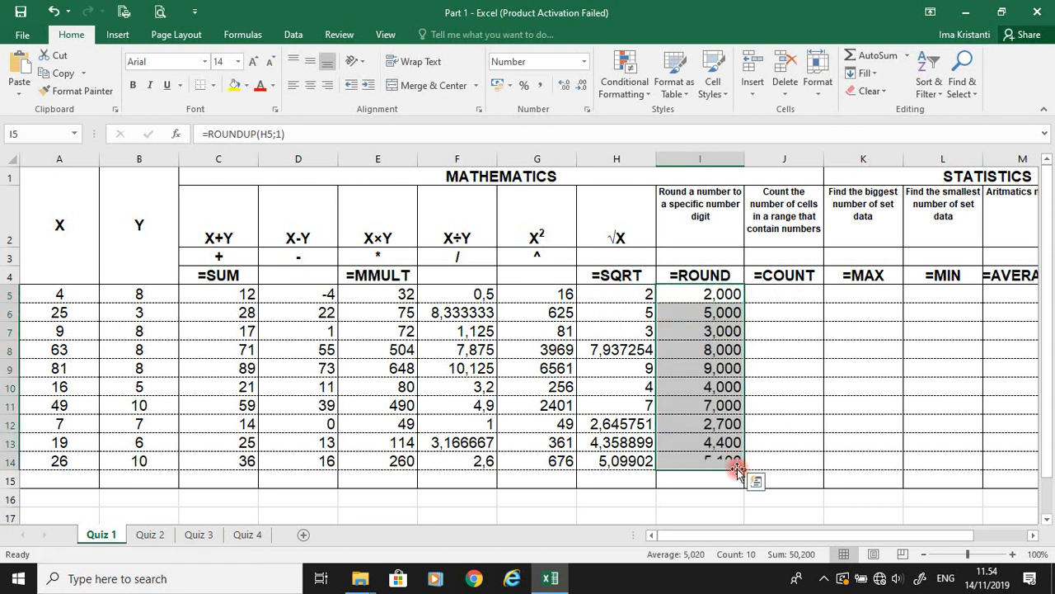
pyautogui.click(635, 350)
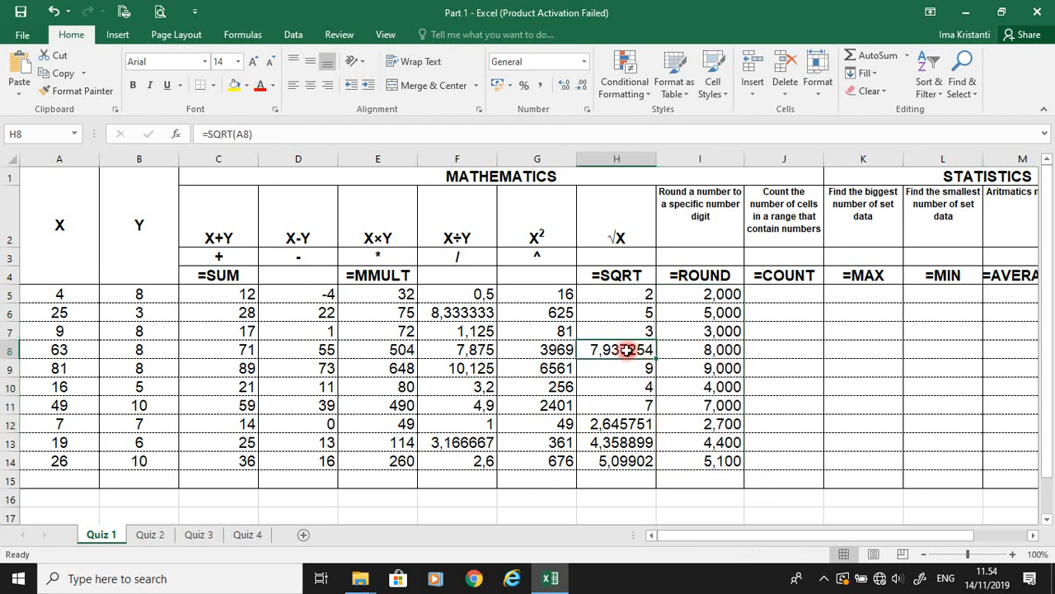
pyautogui.click(688, 349)
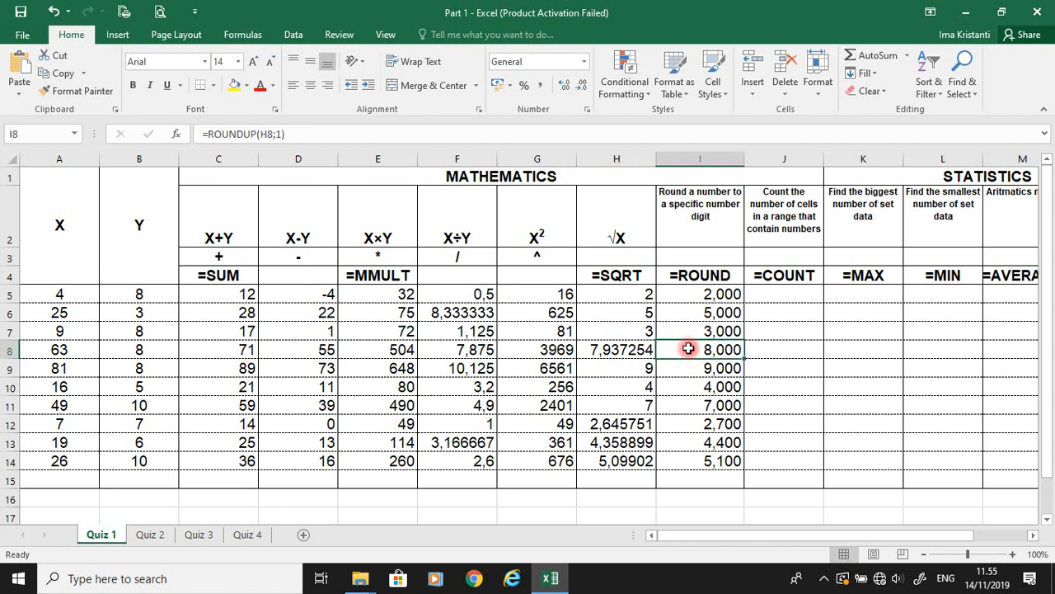
# Step: Review the ROUNDUP formula in I8 and compare the rounded value in I12 with its source in H12
pyautogui.click(274, 135)
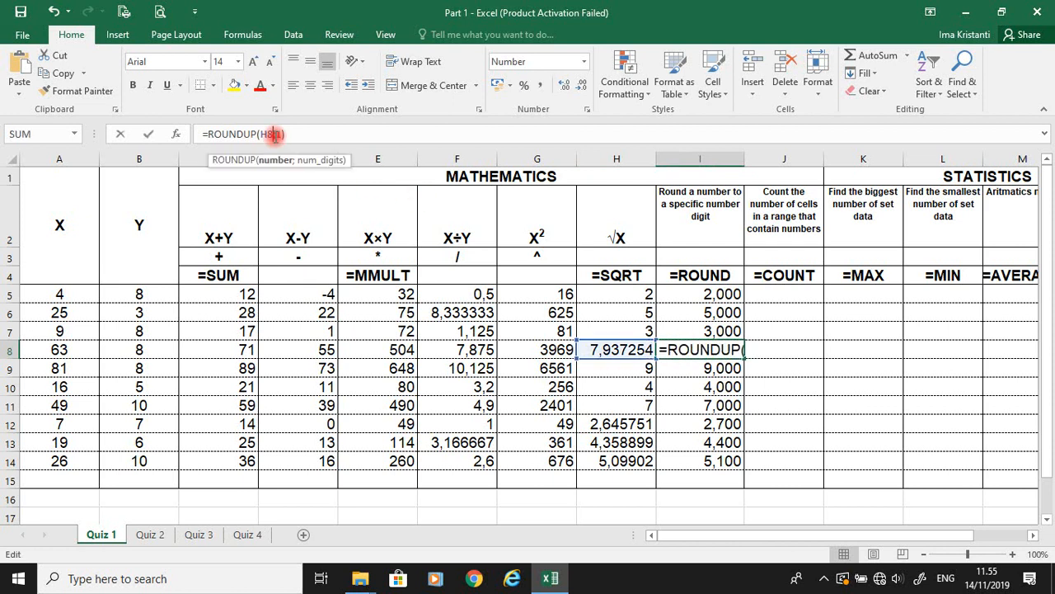
pyautogui.press('Escape')
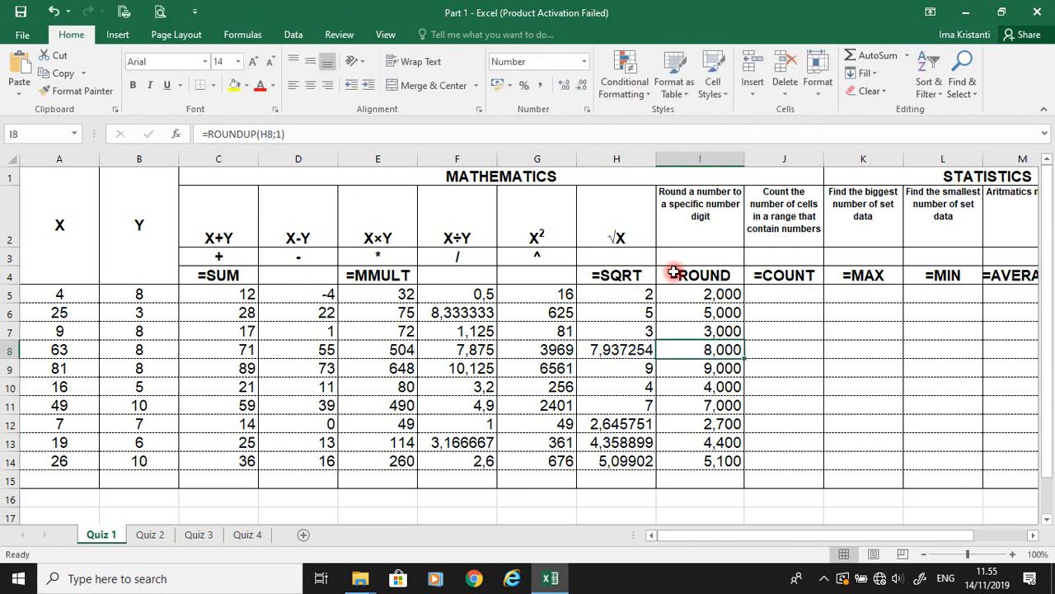
pyautogui.click(620, 426)
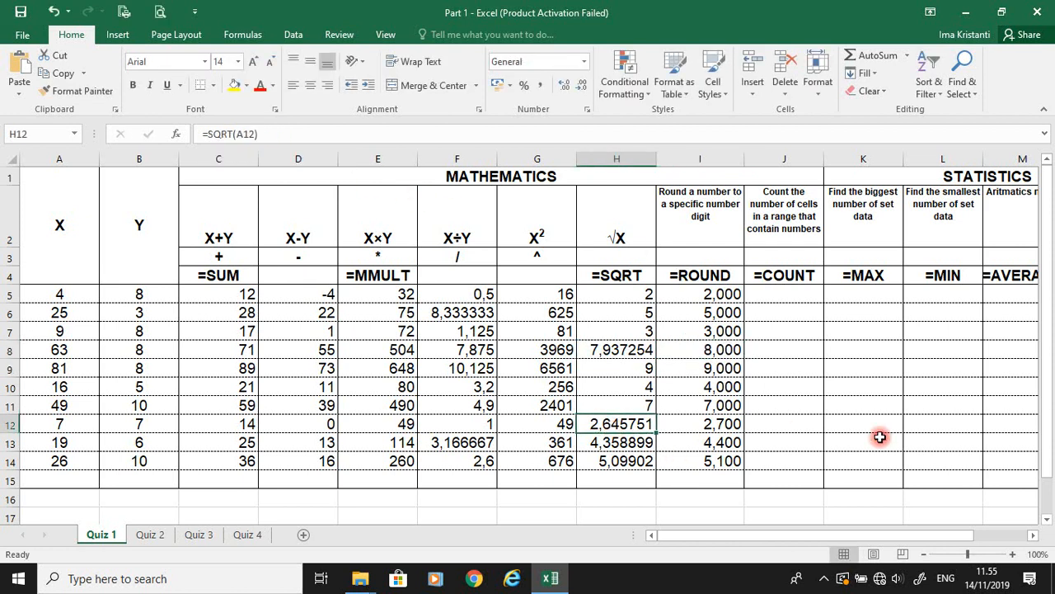
pyautogui.click(733, 423)
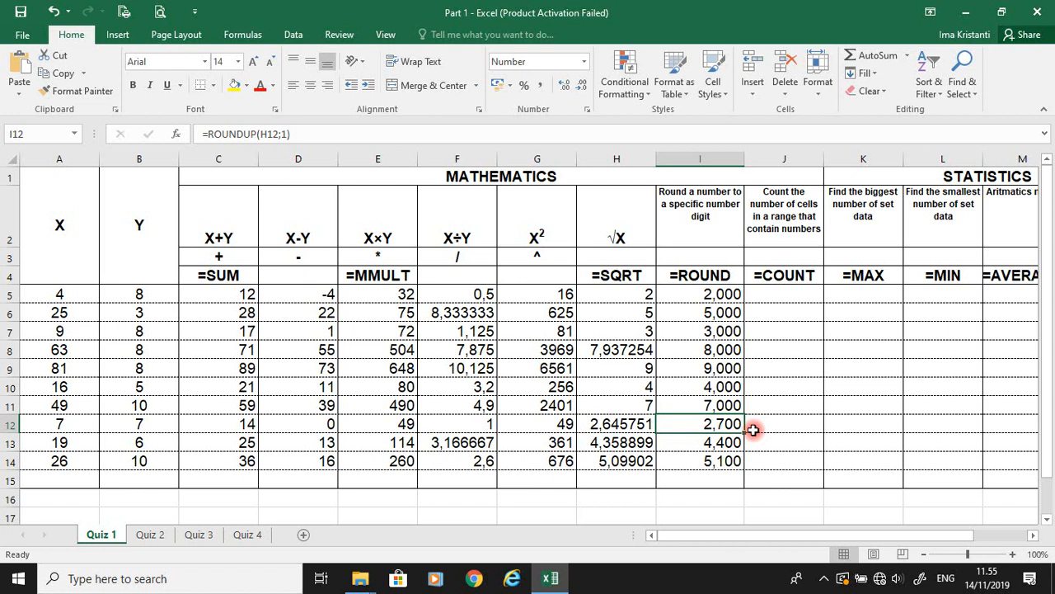
# Step: Replace the formula in cell I5 with =ROUNDDOWN(H5;1) to round the first square root down to one digit
pyautogui.click(729, 293)
pyautogui.click(258, 133)
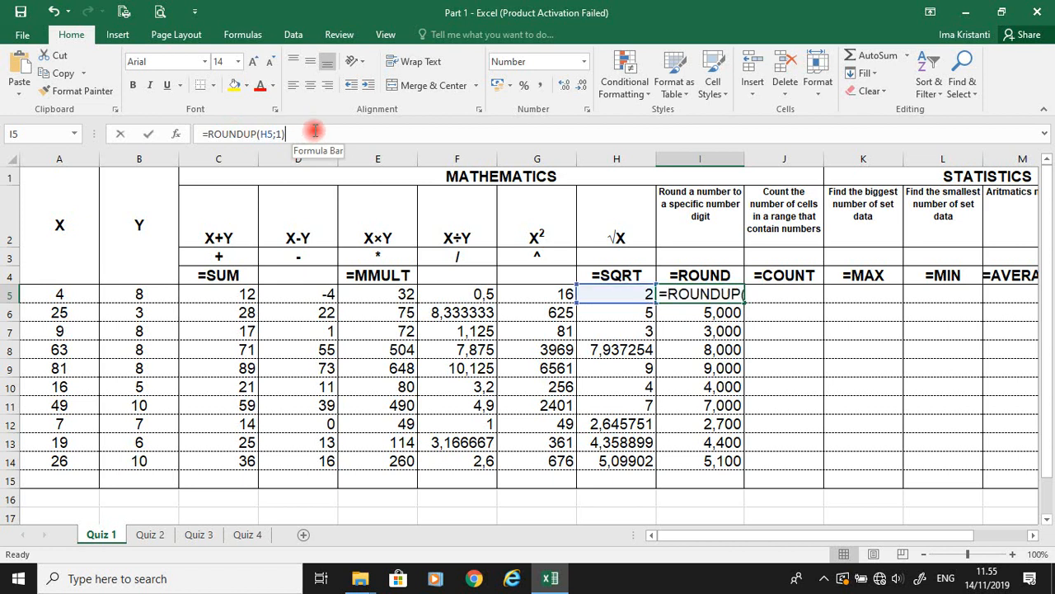
pyautogui.press('BackSpace')
pyautogui.press('BackSpace')
pyautogui.press('BackSpace')
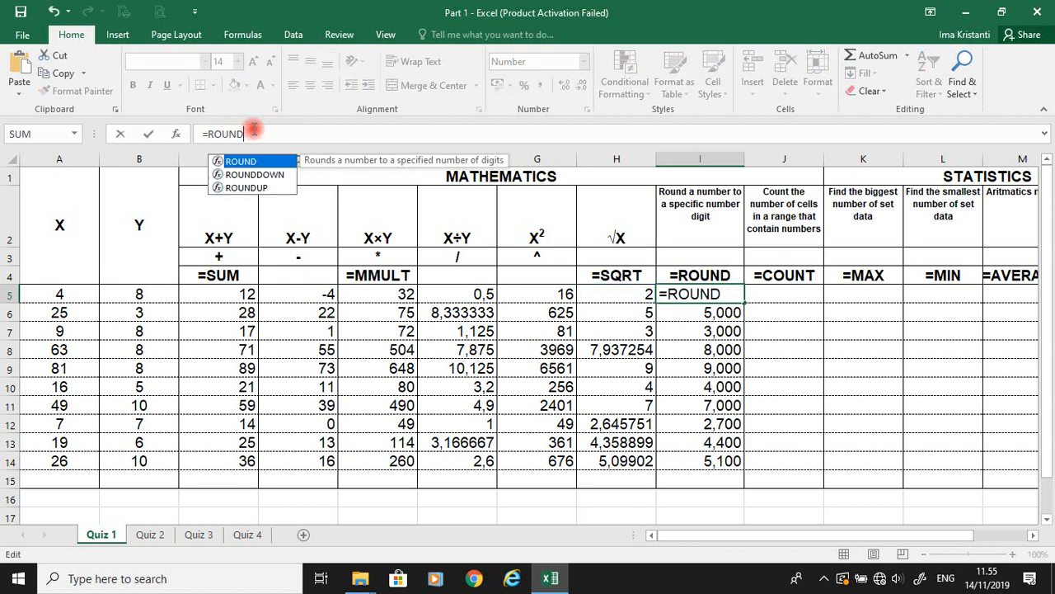
pyautogui.press('Down')
pyautogui.press('Tab')
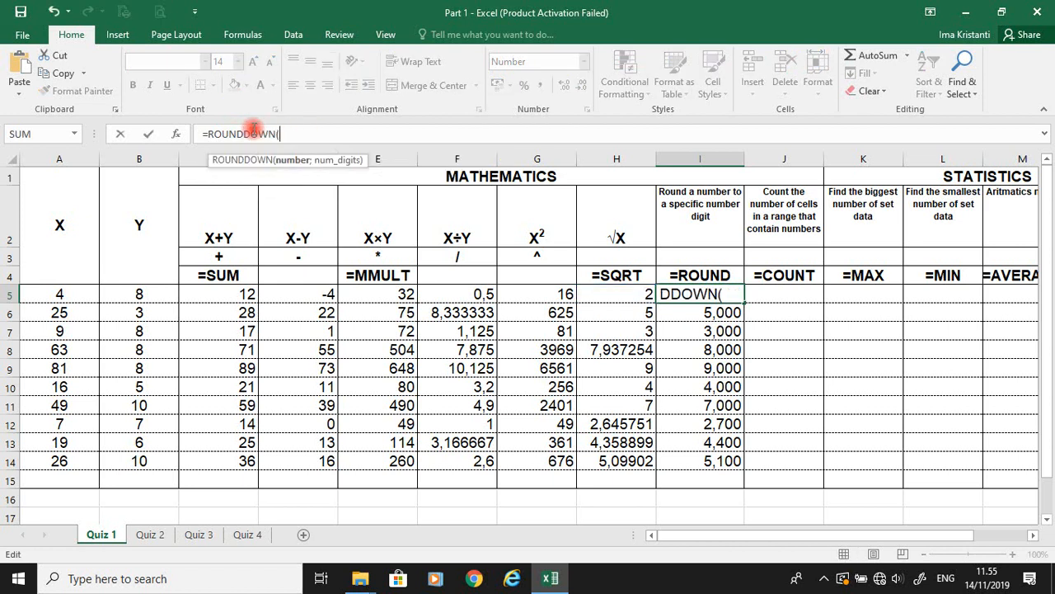
pyautogui.click(618, 290)
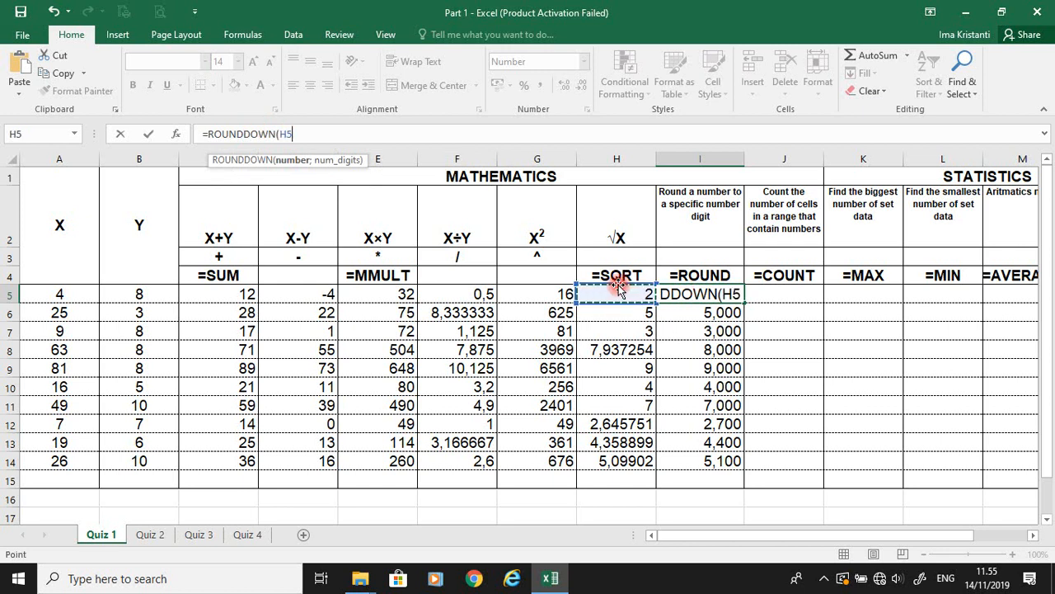
pyautogui.write(';1)')
pyautogui.press('Return')
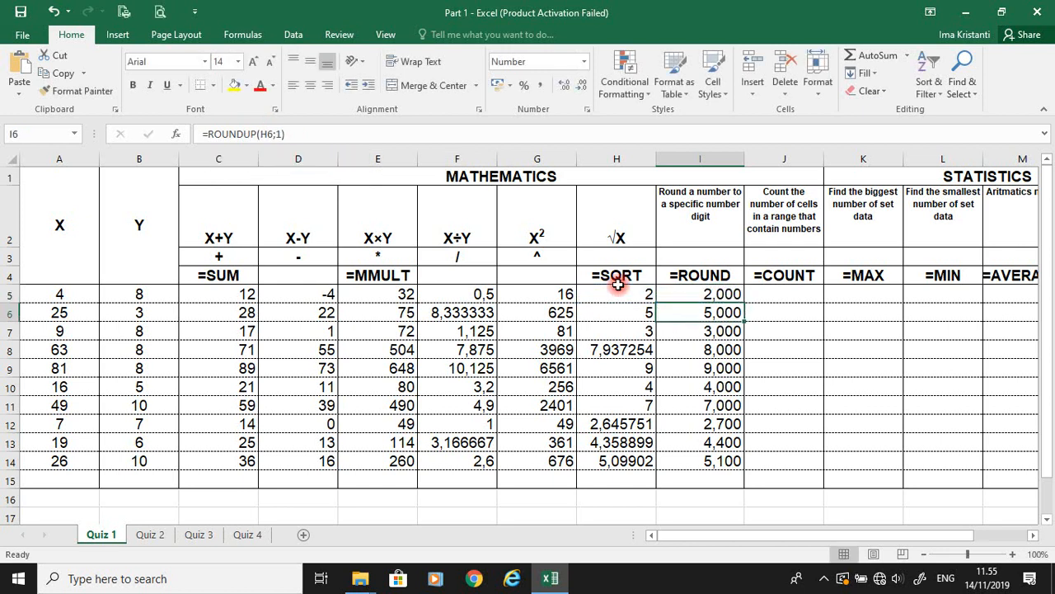
# Step: Fill the ROUNDDOWN formula from I5 down through I14 and check the source value in H8
pyautogui.press('Up')
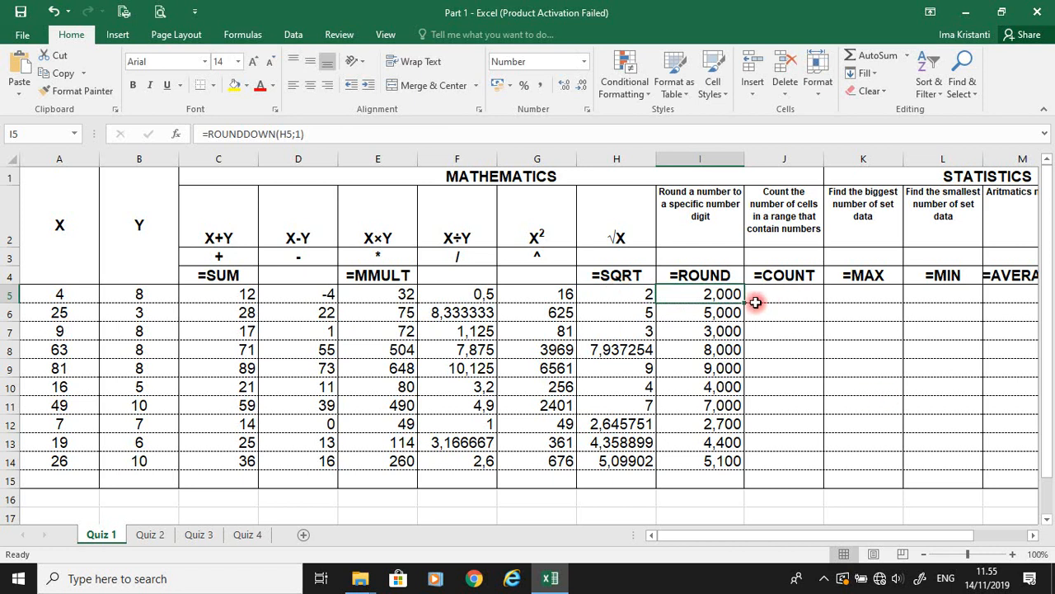
pyautogui.moveTo(745, 303); pyautogui.dragTo(738, 471)
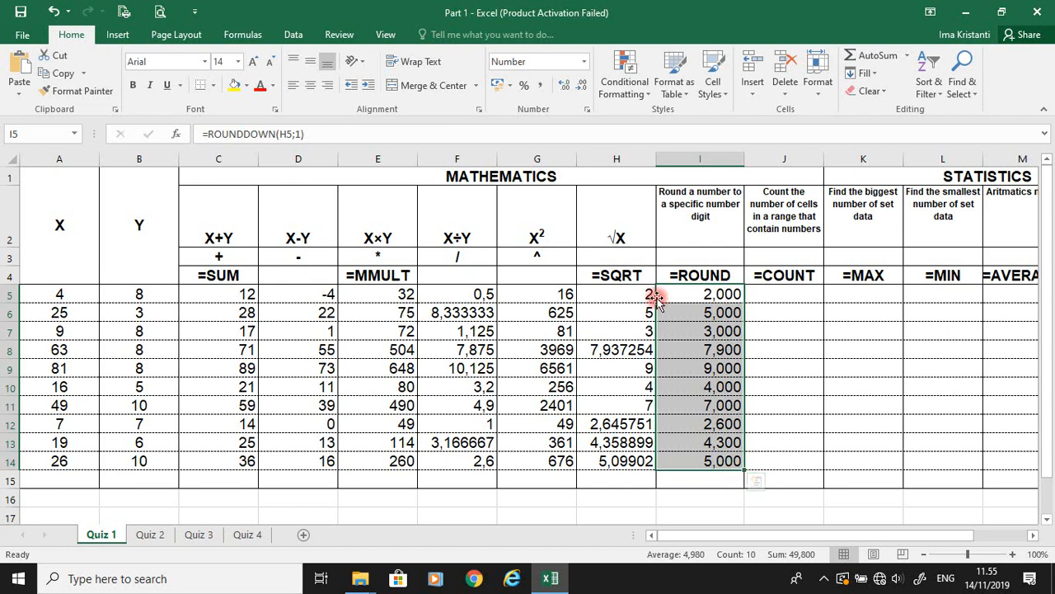
pyautogui.click(631, 350)
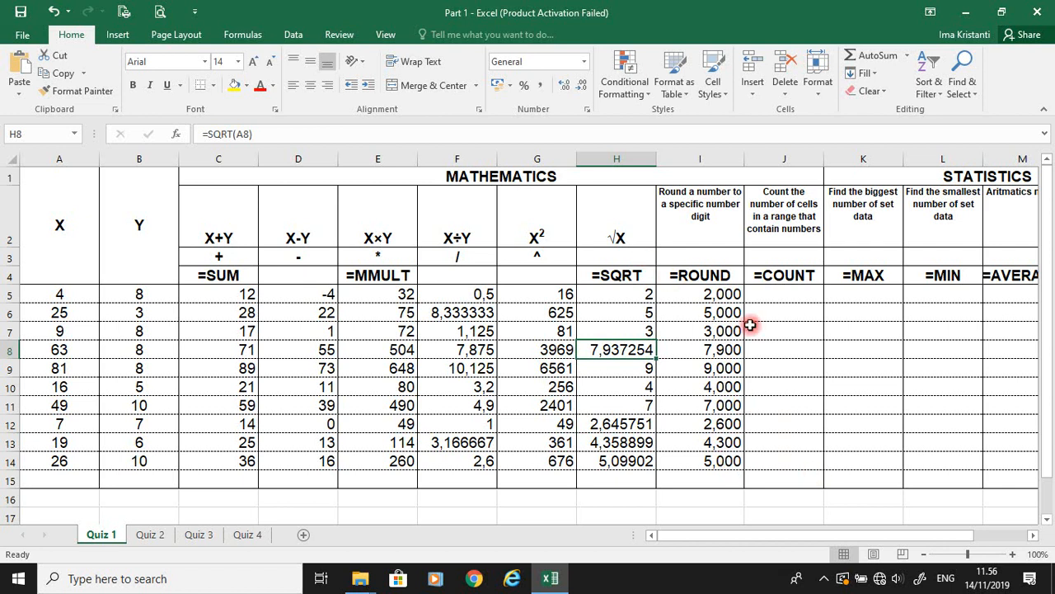
# Step: Enter =COUNT(A5:A14) in cell J5 to count the X values, and fill it down through J14
pyautogui.click(793, 291)
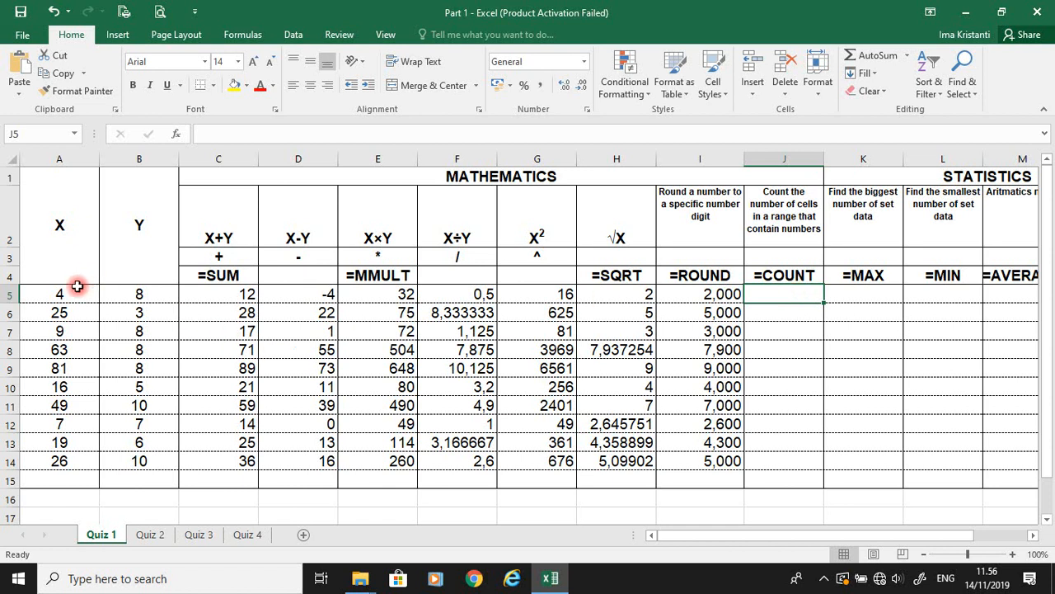
pyautogui.moveTo(78, 288); pyautogui.dragTo(64, 465)
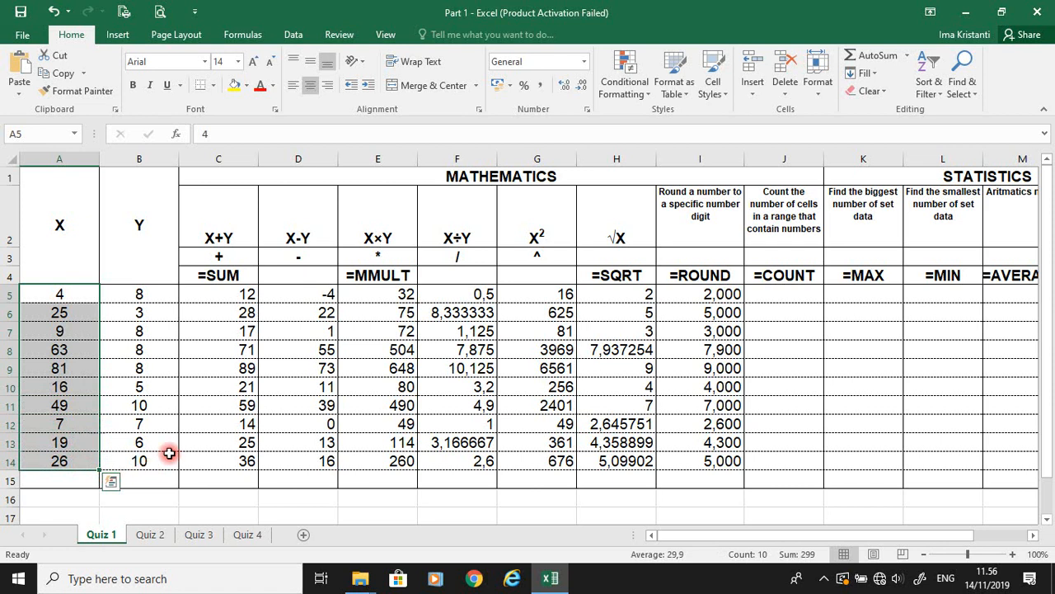
pyautogui.click(782, 286)
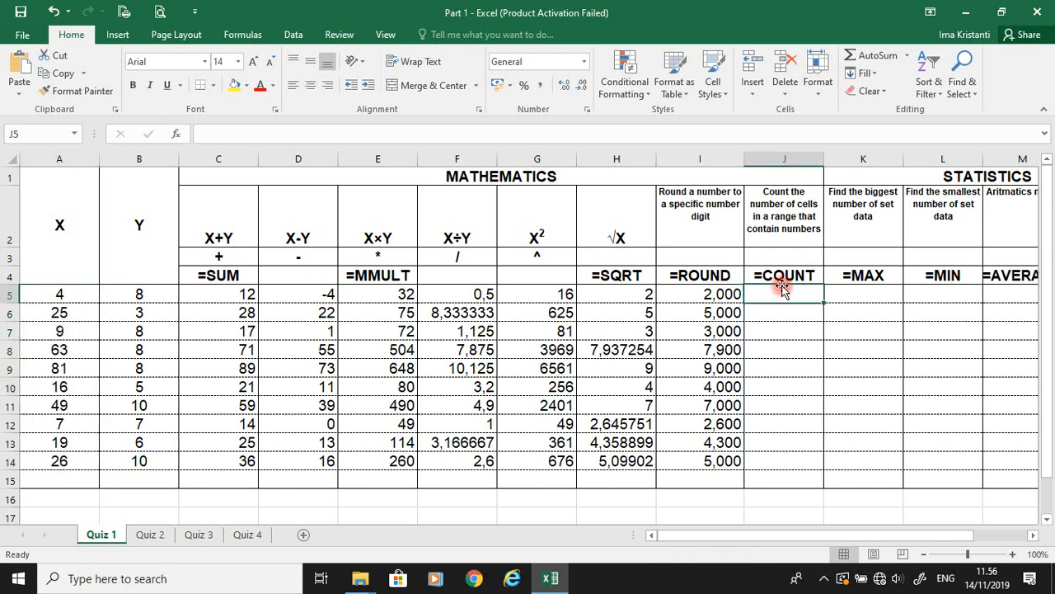
pyautogui.write('=COUNT(')
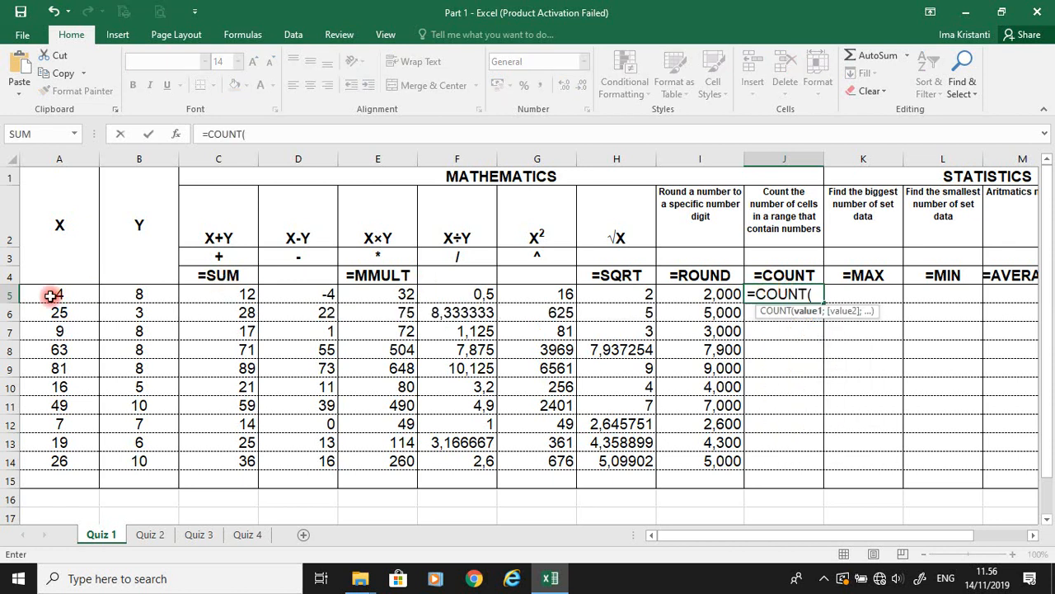
pyautogui.moveTo(55, 292); pyautogui.dragTo(59, 466)
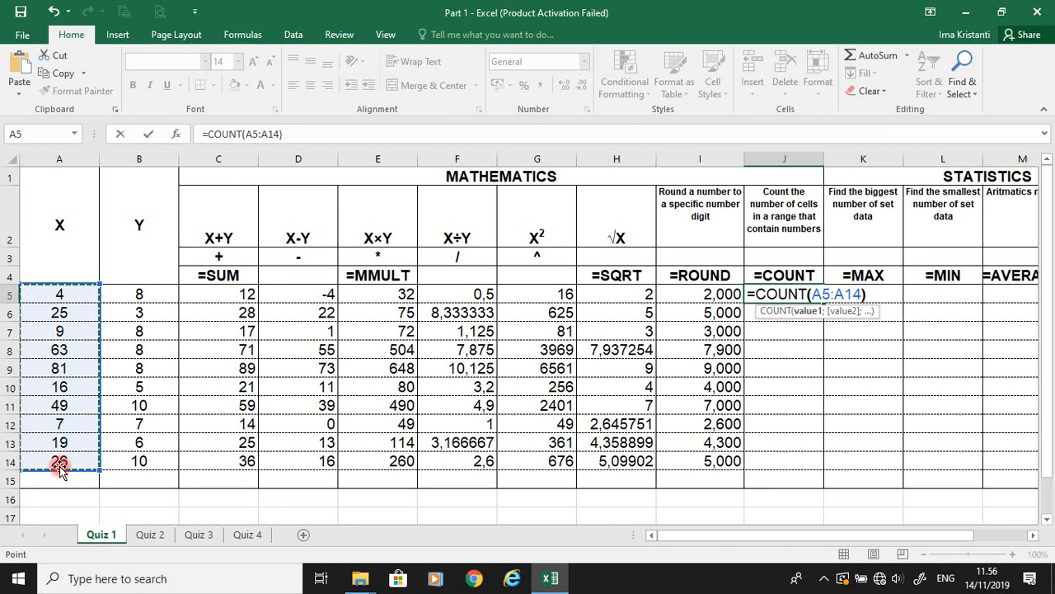
pyautogui.press('Return')
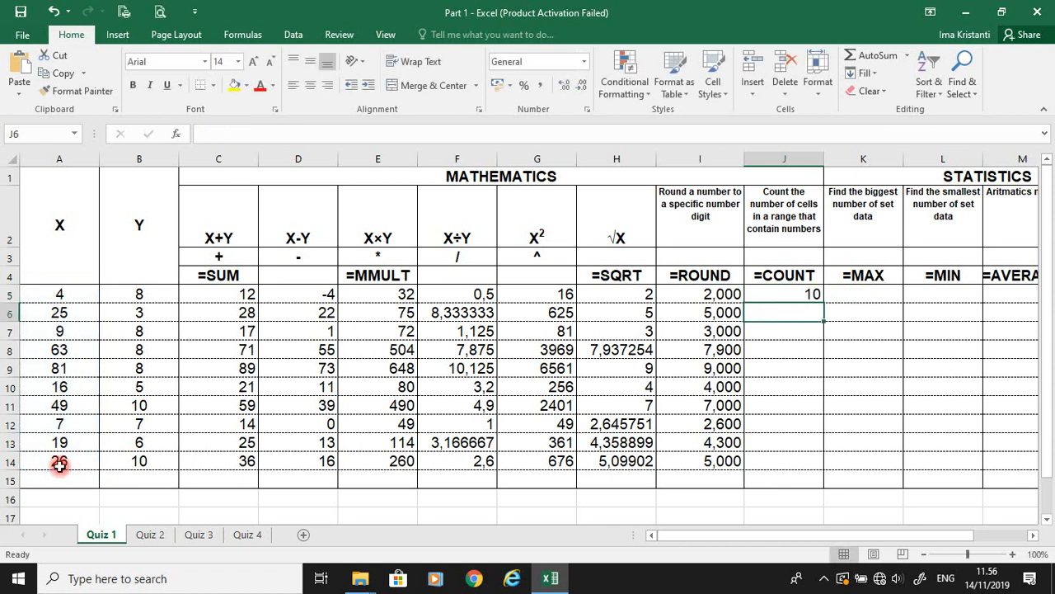
pyautogui.press('Up')
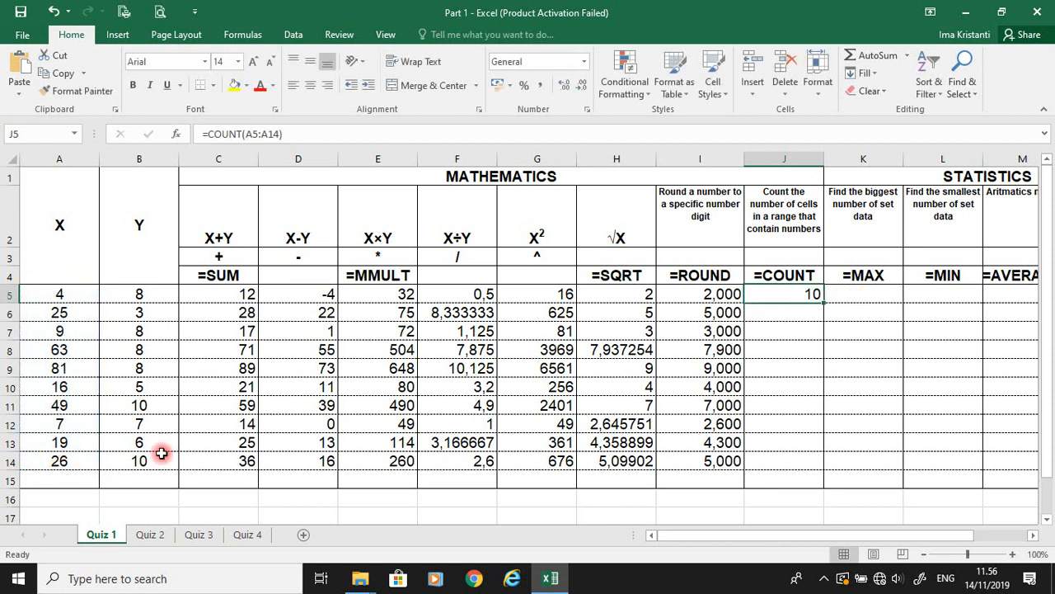
pyautogui.doubleClick(825, 302)
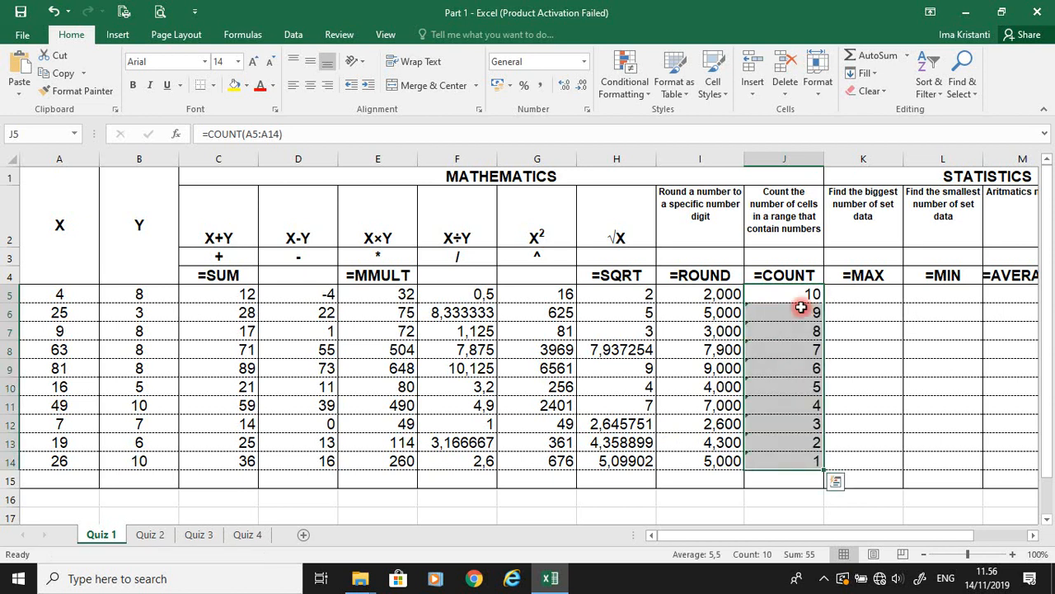
# Step: Examine which cell ranges the COUNT formulas in J5 and J6 refer to
pyautogui.click(804, 309)
pyautogui.click(386, 133)
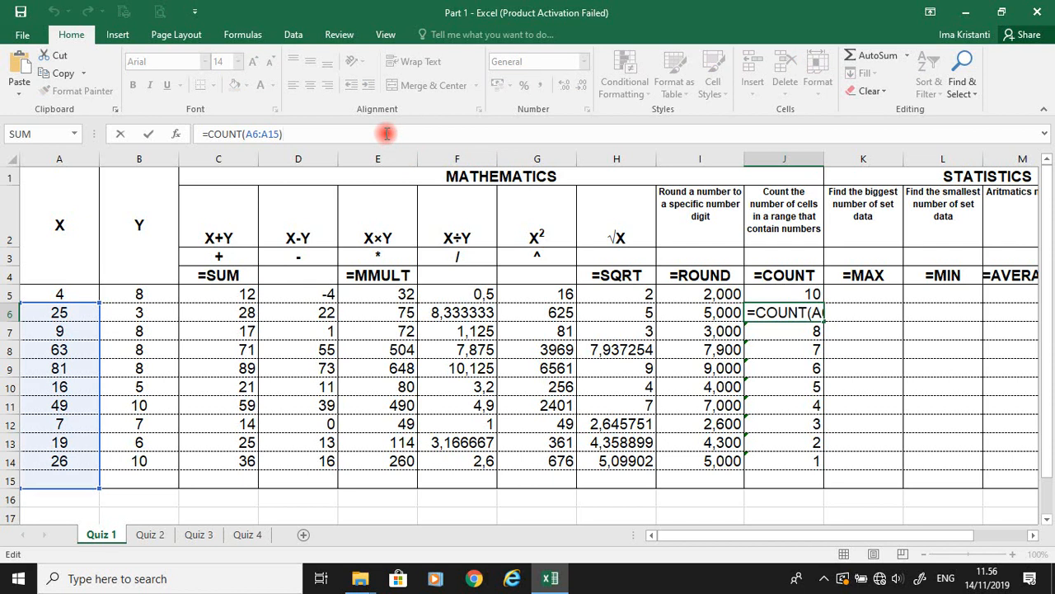
pyautogui.click(80, 294)
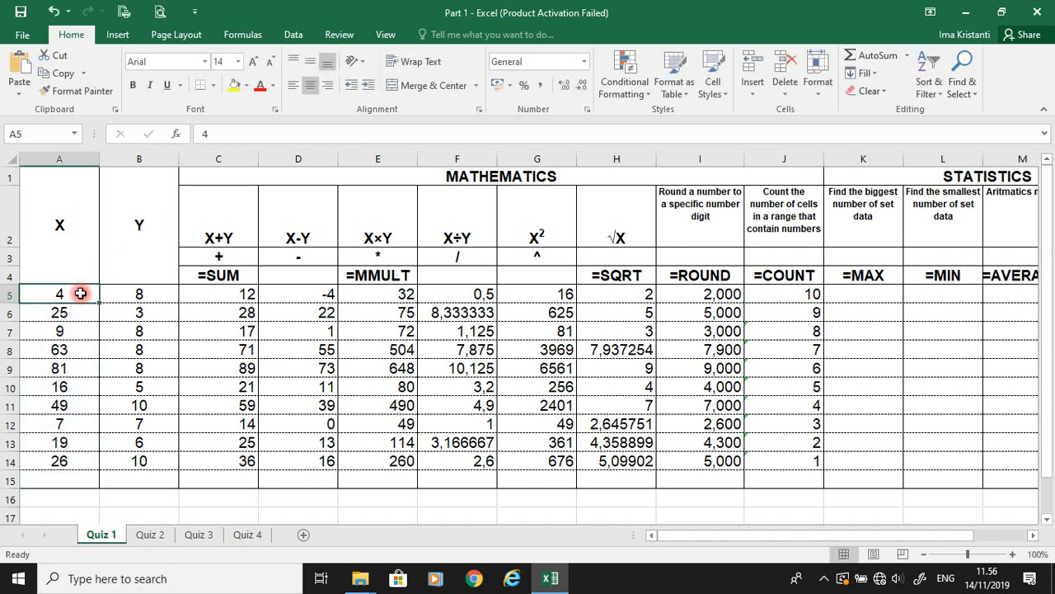
pyautogui.click(812, 294)
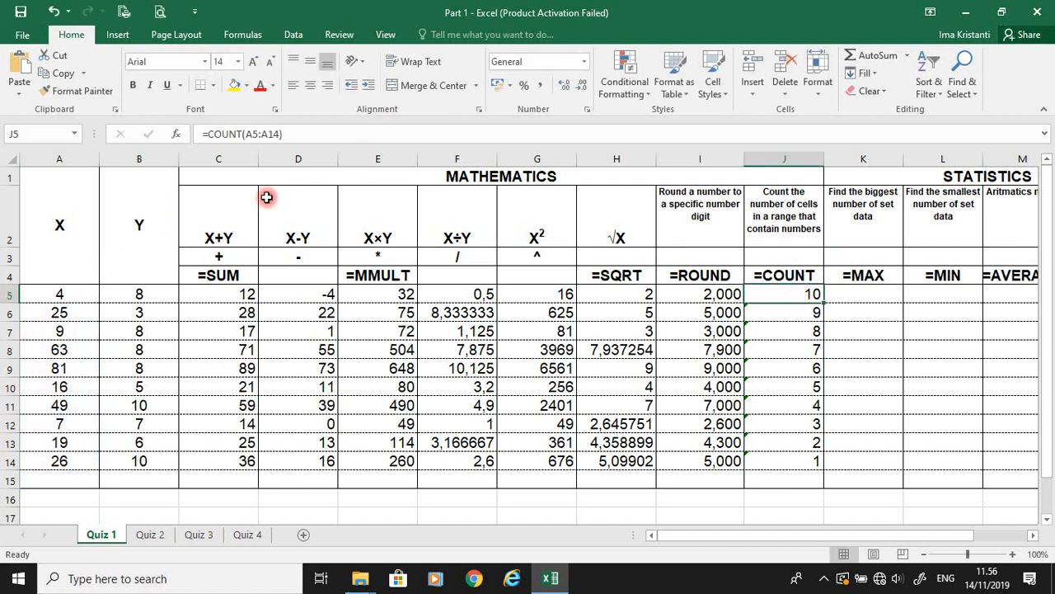
pyautogui.click(300, 134)
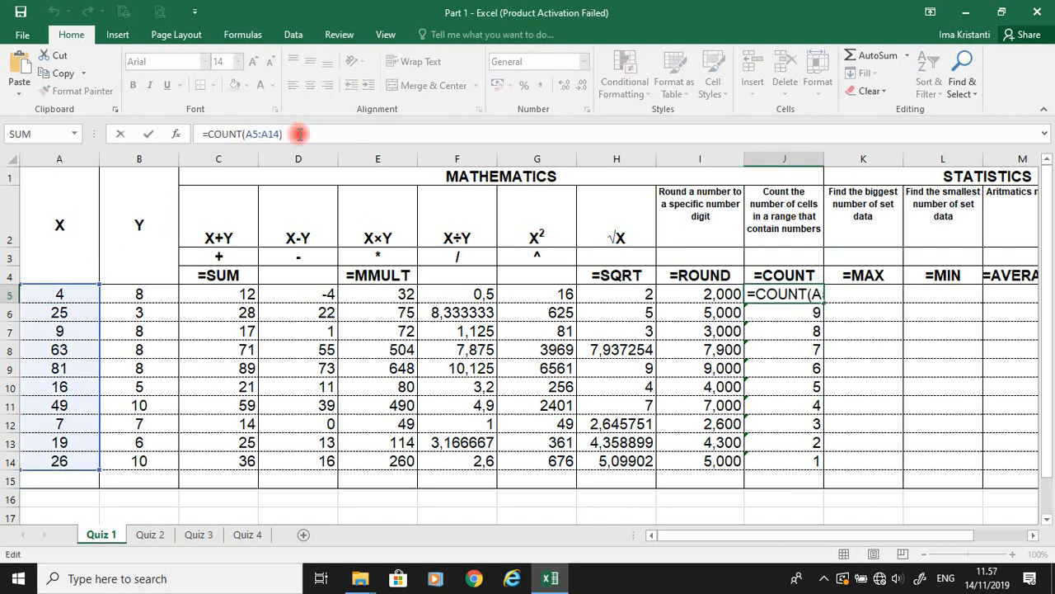
pyautogui.press('Return')
pyautogui.click(319, 134)
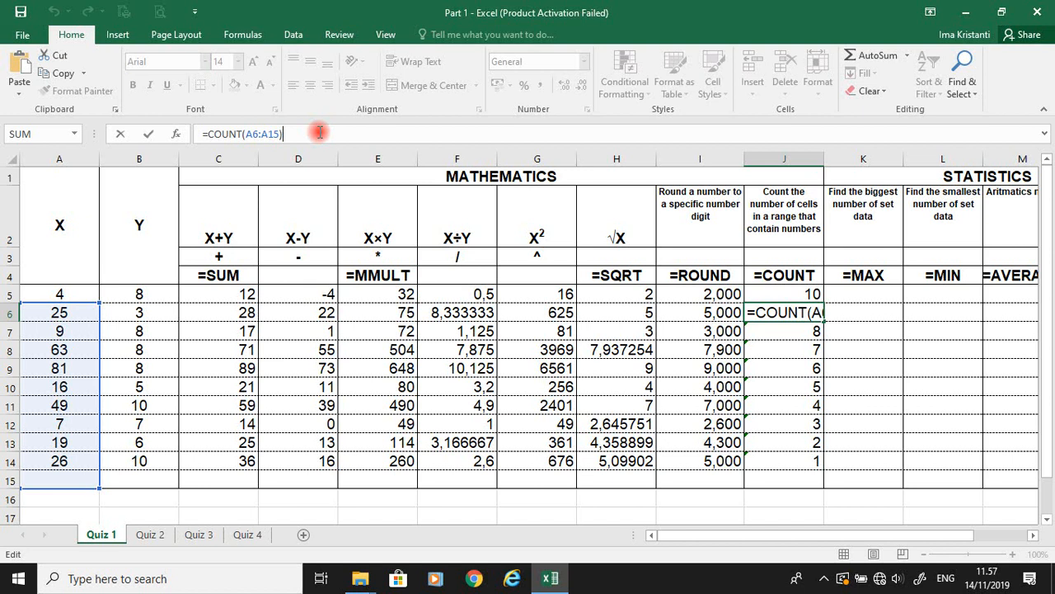
pyautogui.press('Return')
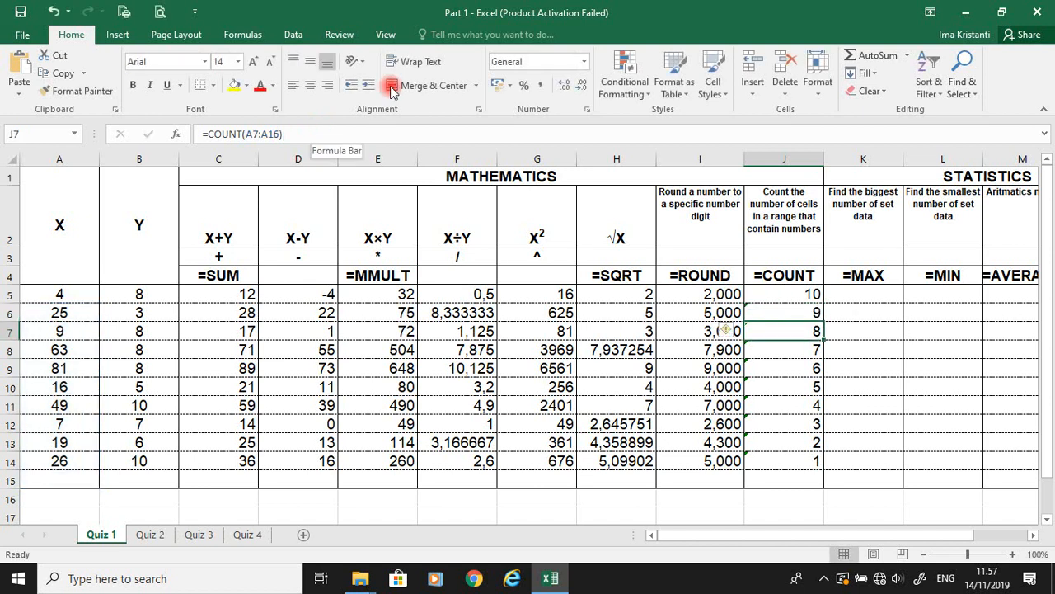
# Step: Enter =MAX(A5:A14) in cell K5 to find the biggest X value
pyautogui.click(857, 293)
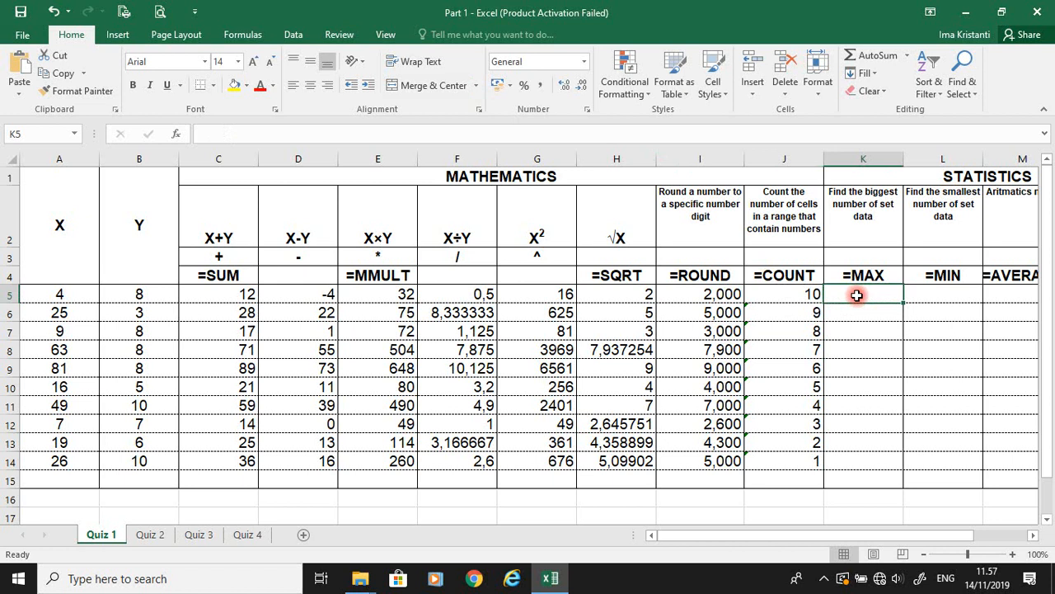
pyautogui.write('=m')
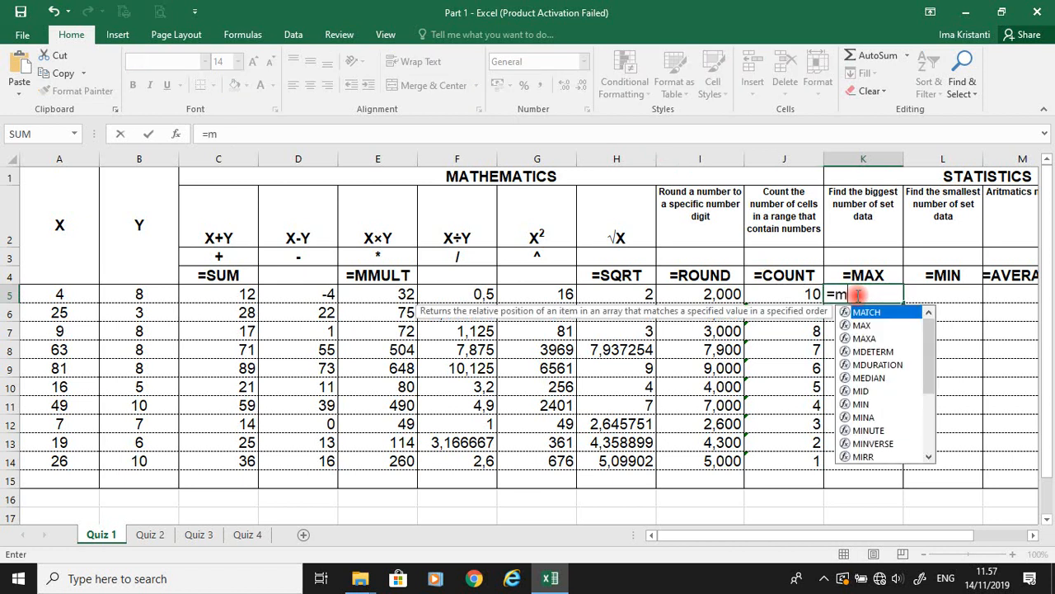
pyautogui.write('ax(')
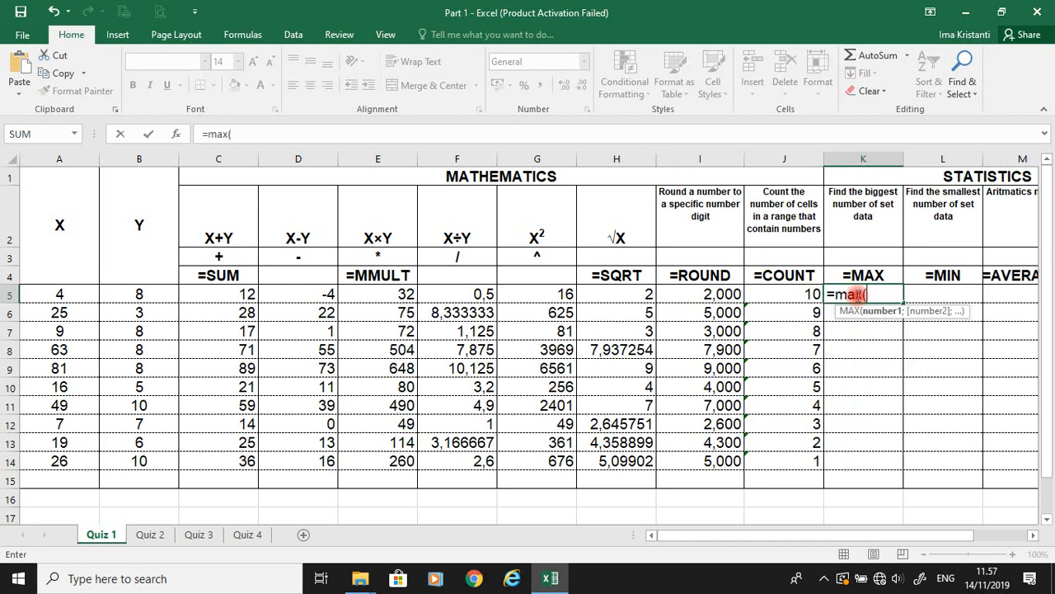
pyautogui.click(42, 294)
pyautogui.moveTo(43, 293); pyautogui.dragTo(51, 460)
pyautogui.write(')')
pyautogui.press('Return')
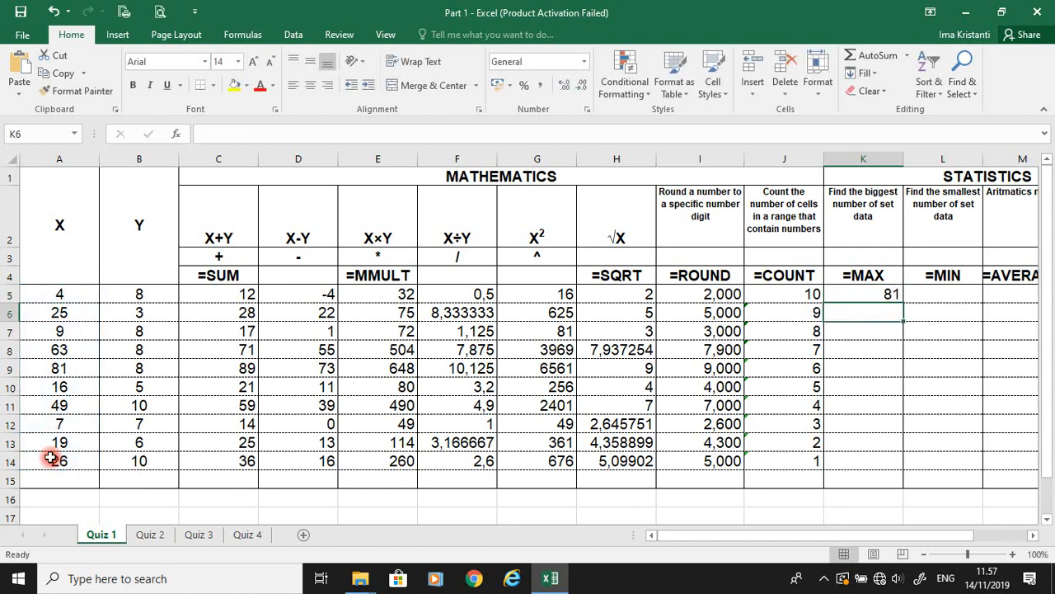
pyautogui.press('Up')
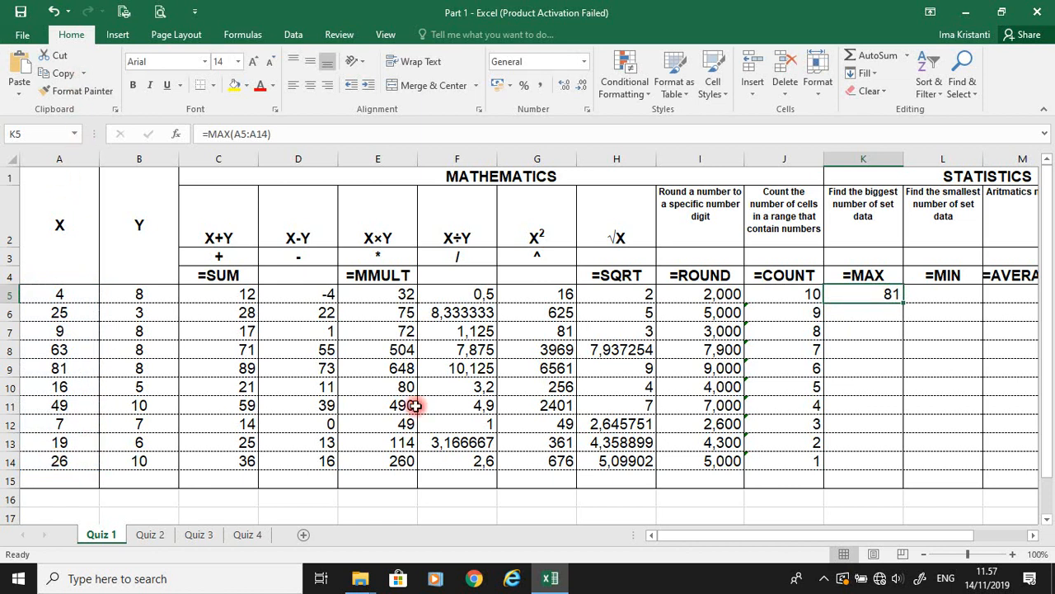
# Step: Enter =MIN(A5:A14) in cell L5 to find the smallest X value, and move on to cell M5
pyautogui.click(926, 300)
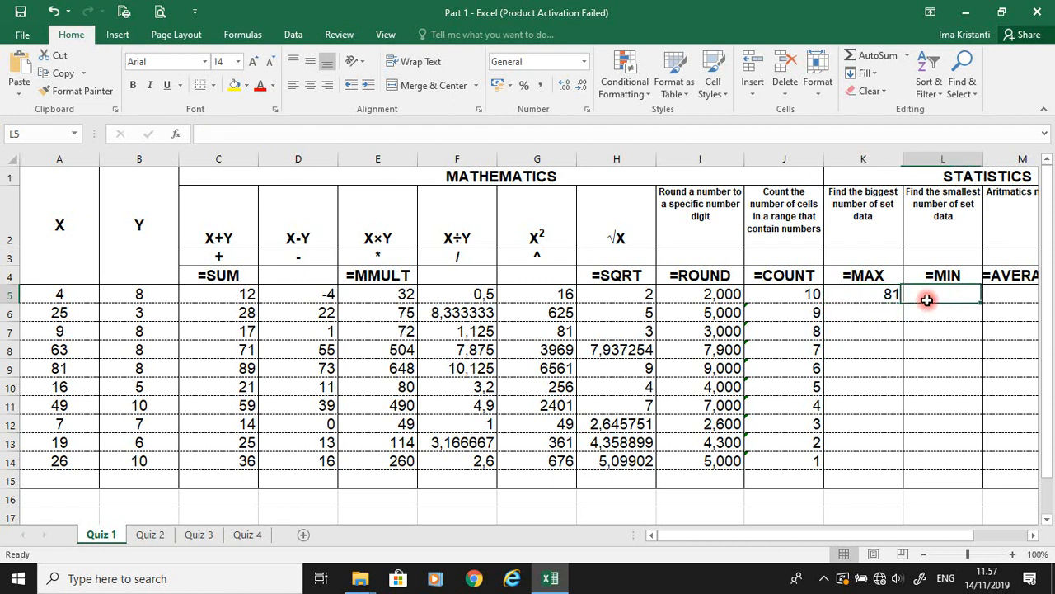
pyautogui.write('=min(')
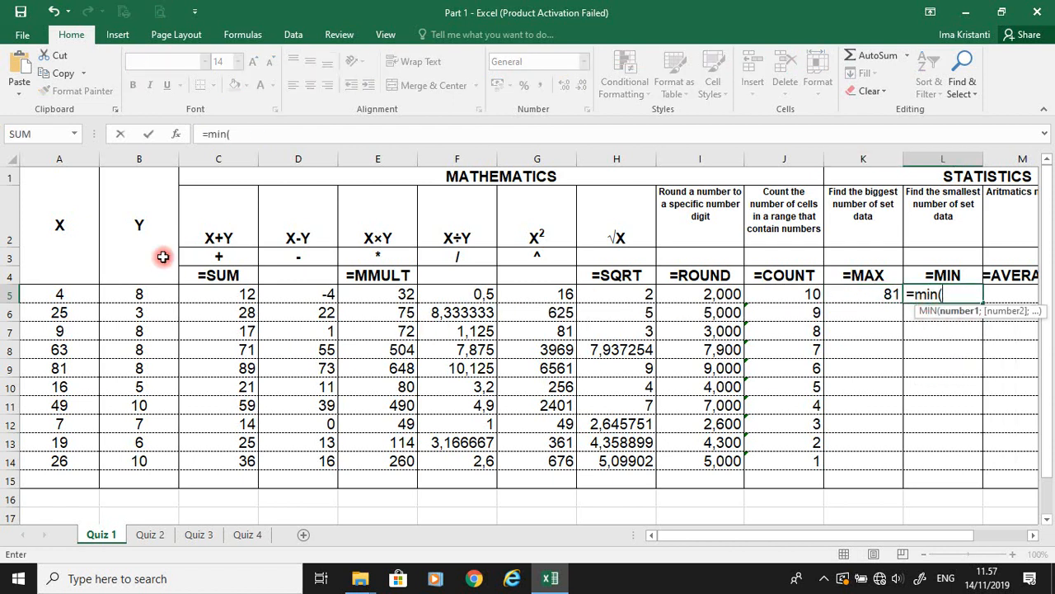
pyautogui.moveTo(66, 294); pyautogui.dragTo(66, 461)
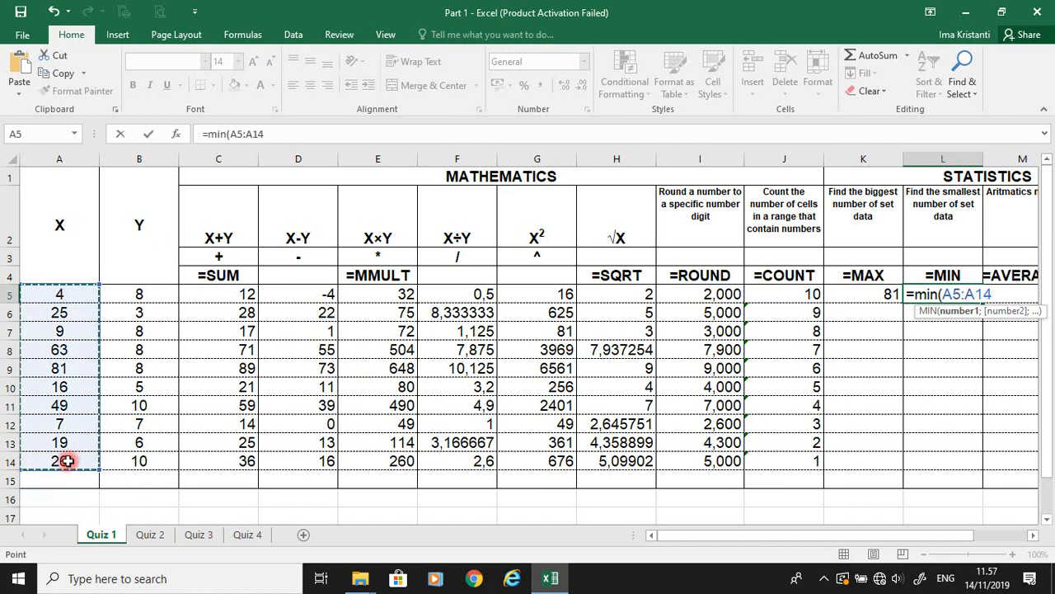
pyautogui.press('Return')
pyautogui.press('Up')
pyautogui.press('Right')
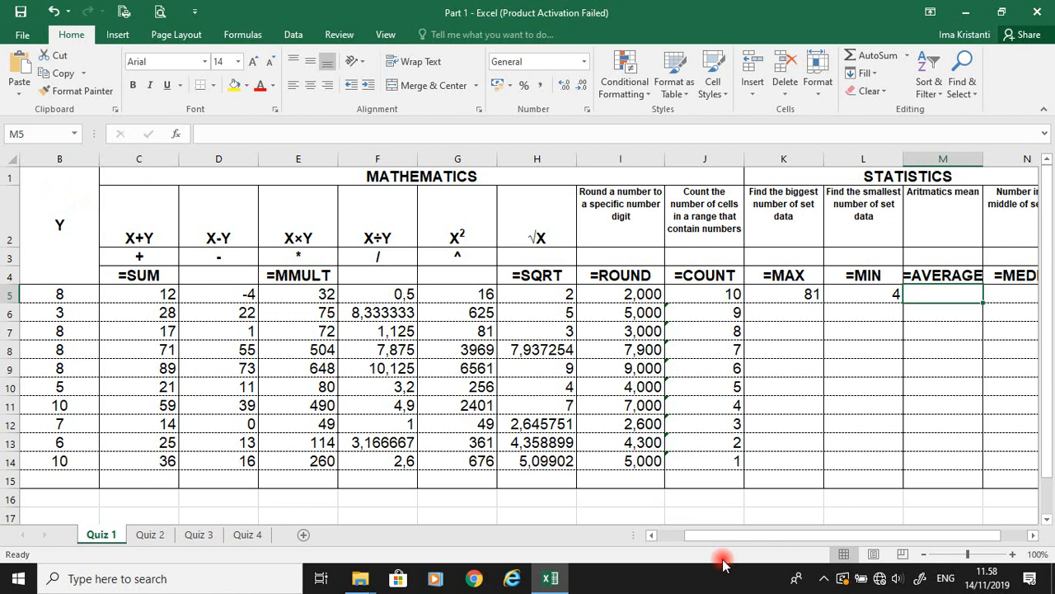
# Step: Examine the X and Y columns A:B and header rows 1 to 4 by selecting them in turn
pyautogui.moveTo(727, 541); pyautogui.dragTo(669, 547)
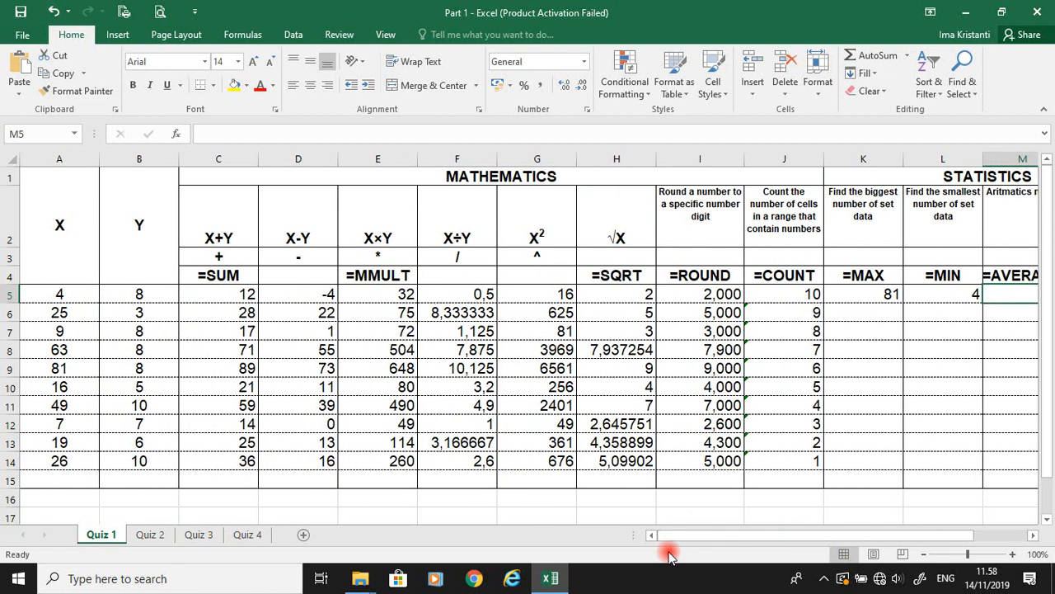
pyautogui.click(225, 294)
pyautogui.moveTo(51, 149); pyautogui.dragTo(160, 153)
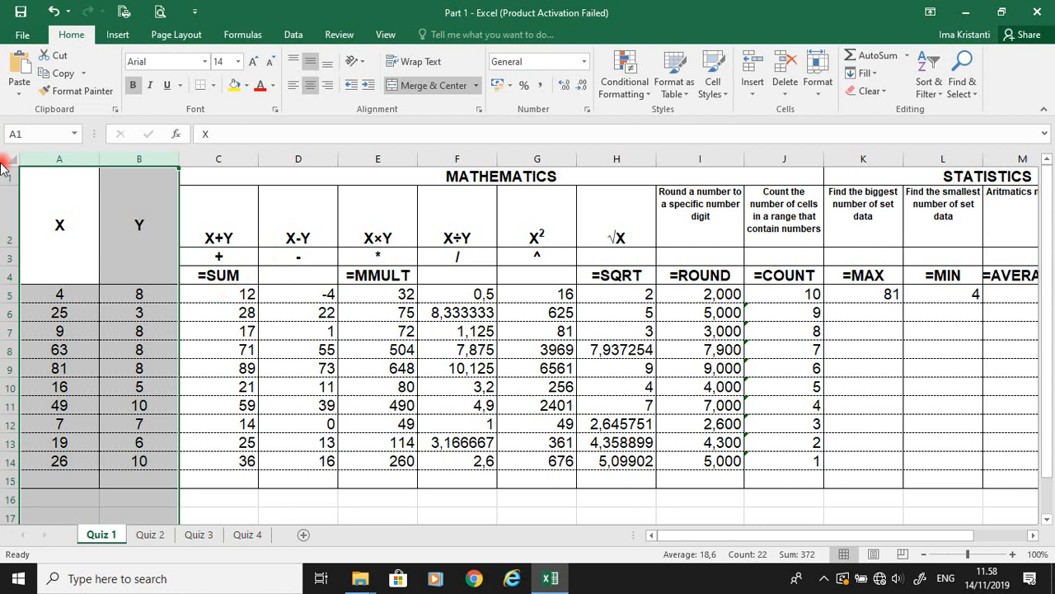
pyautogui.moveTo(33, 153); pyautogui.dragTo(140, 157)
pyautogui.moveTo(4, 177); pyautogui.dragTo(4, 282)
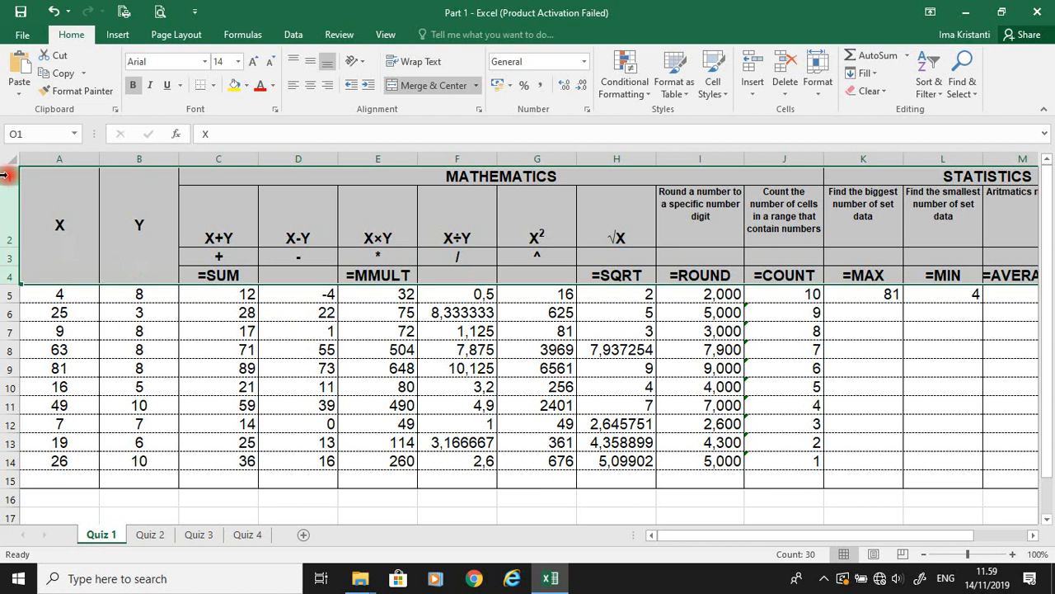
pyautogui.click(9, 272)
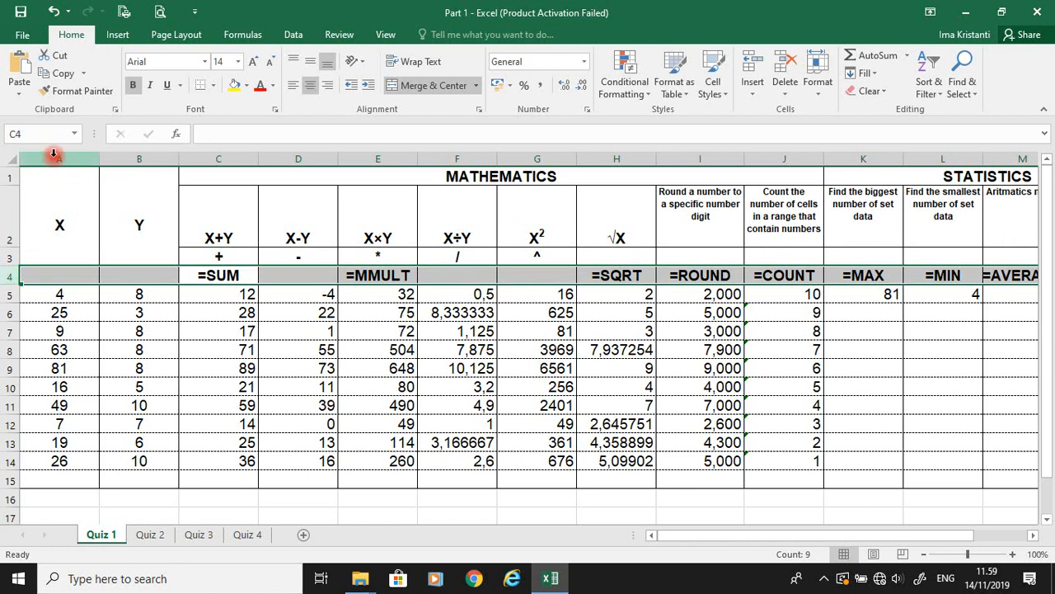
pyautogui.moveTo(54, 154); pyautogui.dragTo(150, 151)
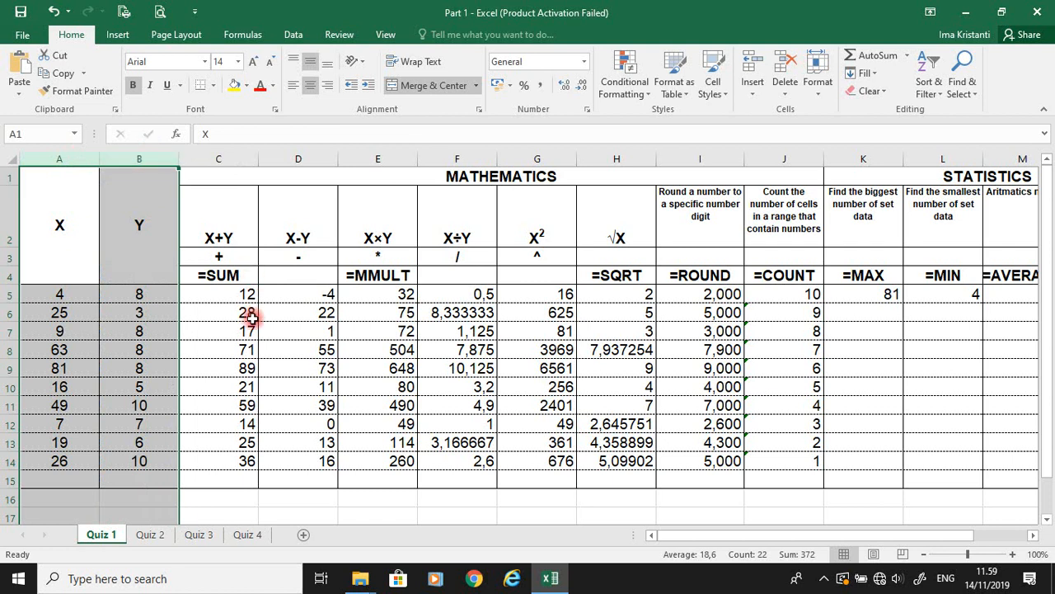
# Step: Freeze panes at cell C5 so columns A:B and rows 1 to 4 stay in view while scrolling
pyautogui.click(217, 296)
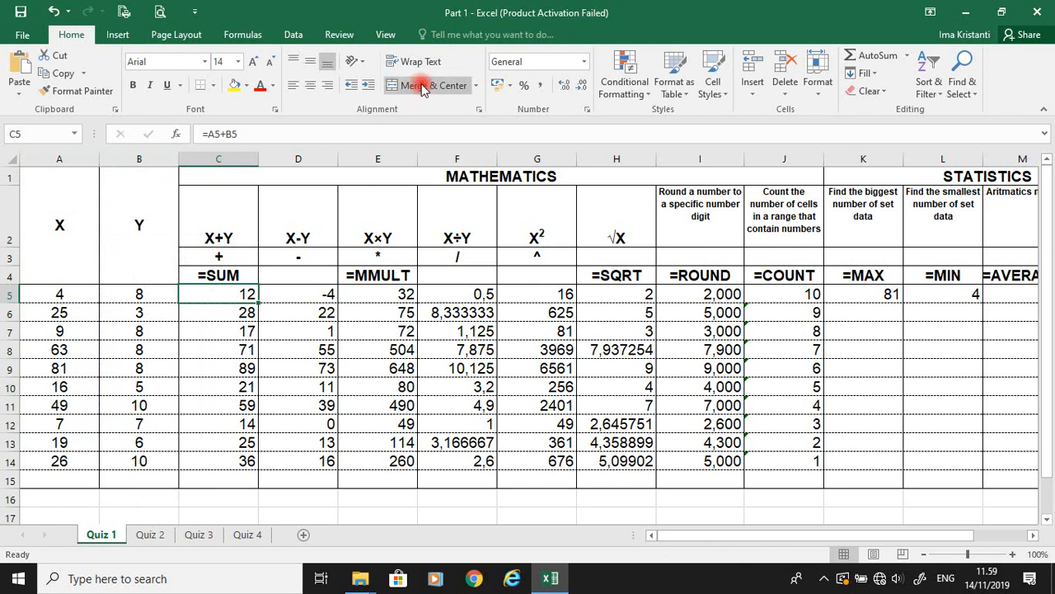
pyautogui.click(387, 37)
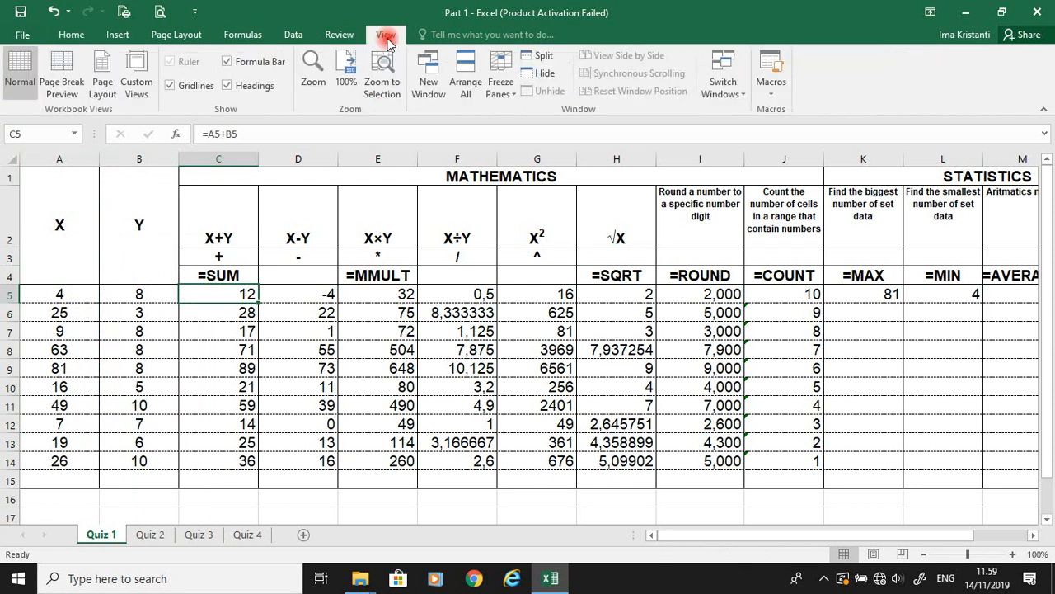
pyautogui.click(504, 82)
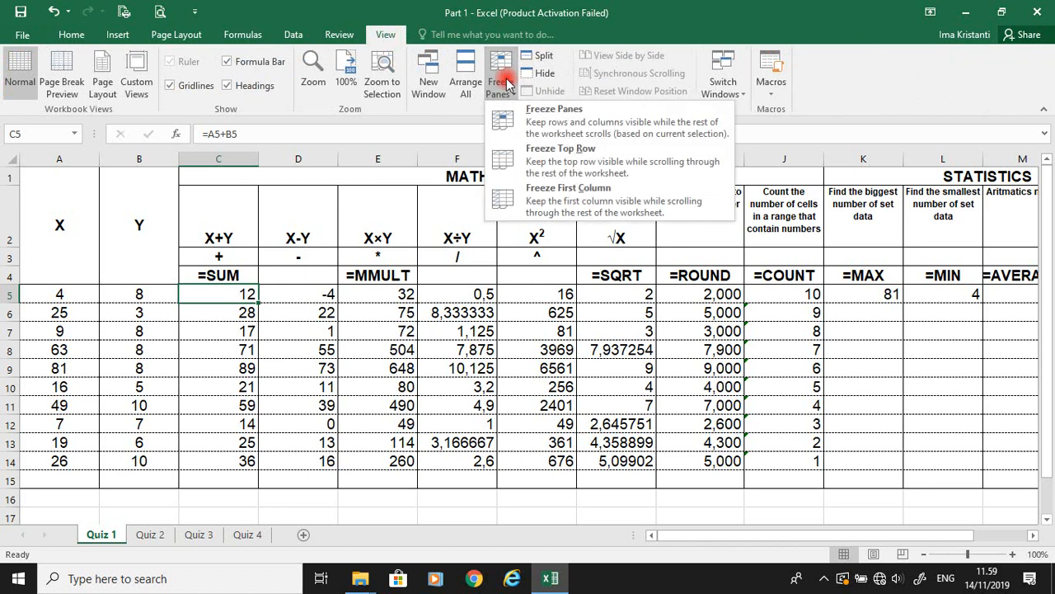
pyautogui.click(545, 122)
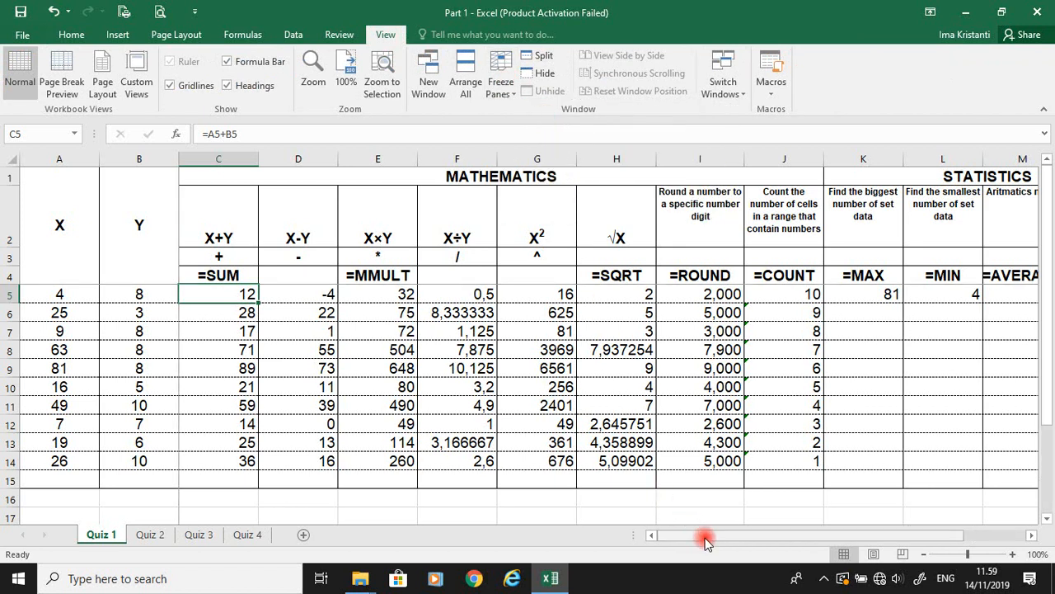
# Step: Enter =AVERAGE(A5:A14) in cell M5 to calculate the arithmetic mean of the X values
pyautogui.moveTo(705, 540); pyautogui.dragTo(874, 547)
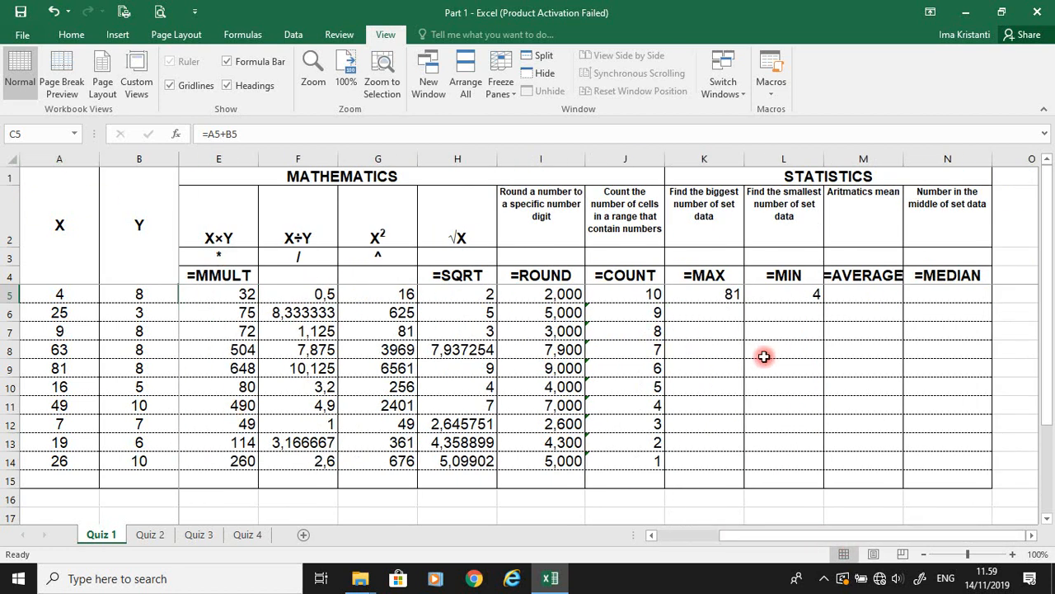
pyautogui.click(872, 290)
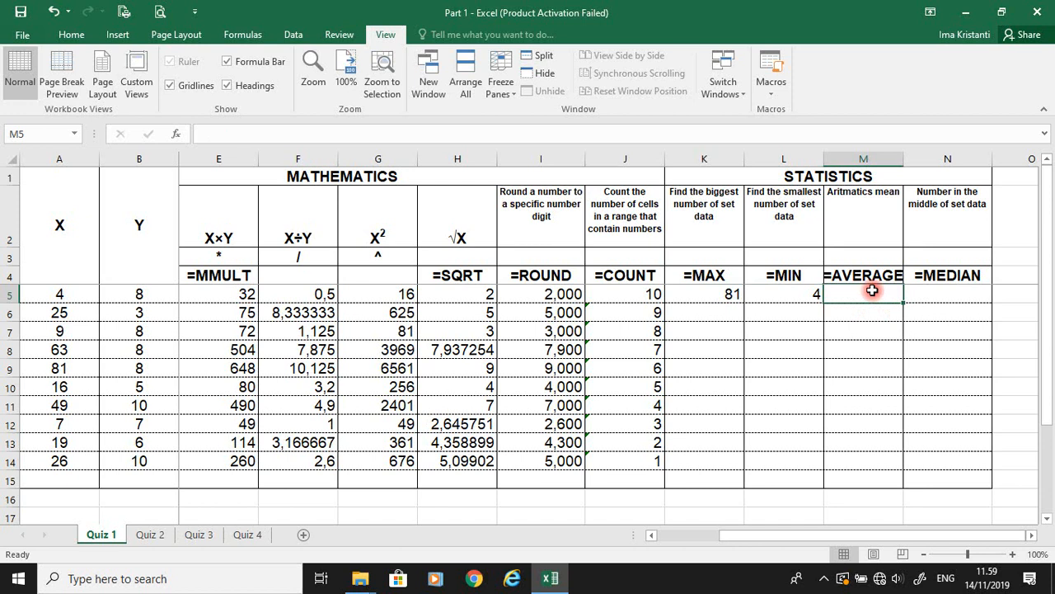
pyautogui.write('=ave')
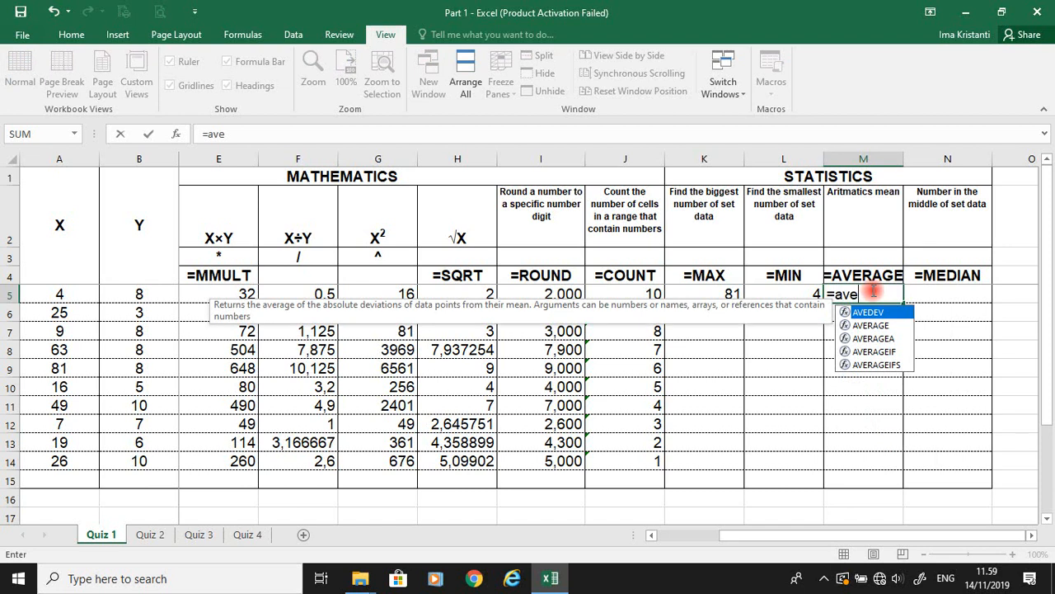
pyautogui.press('Down')
pyautogui.press('Tab')
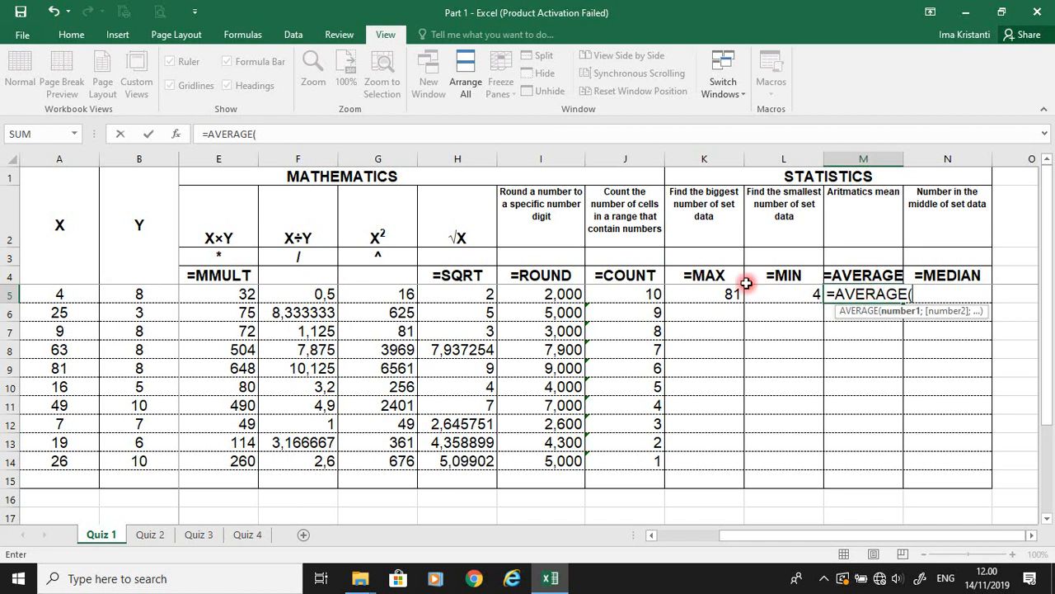
pyautogui.moveTo(75, 290); pyautogui.dragTo(76, 459)
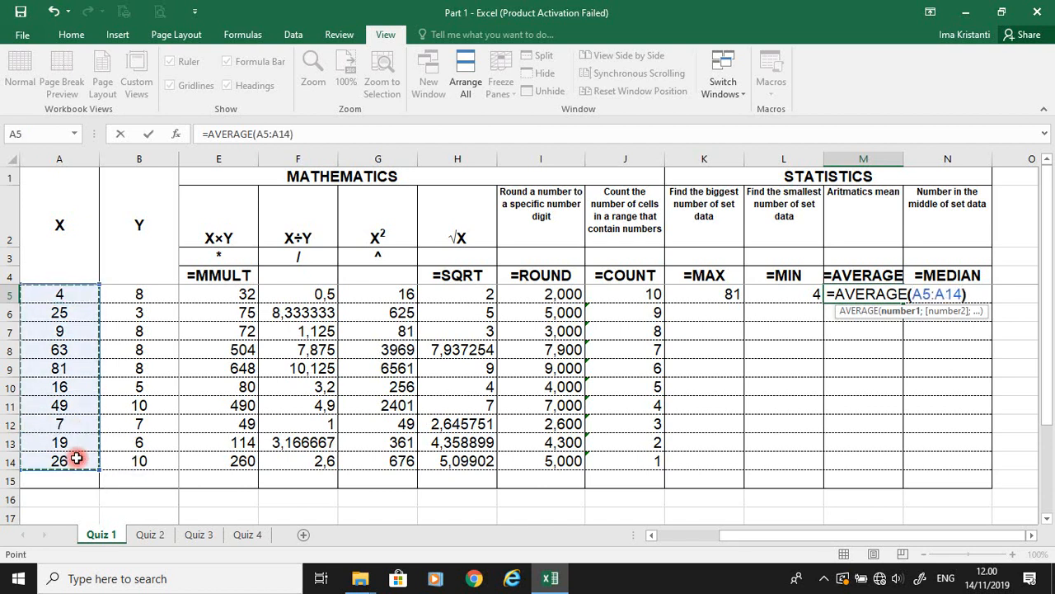
pyautogui.press('Return')
pyautogui.press('Up')
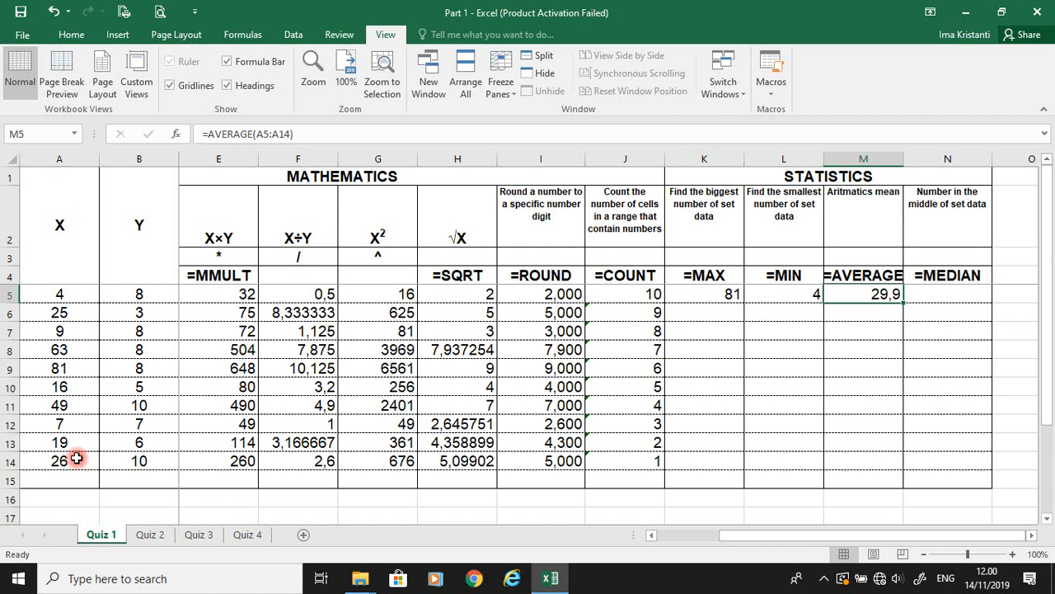
# Step: Enter =MEDIAN(A5:A14) in cell N5 to find the middle number of the X values
pyautogui.click(921, 293)
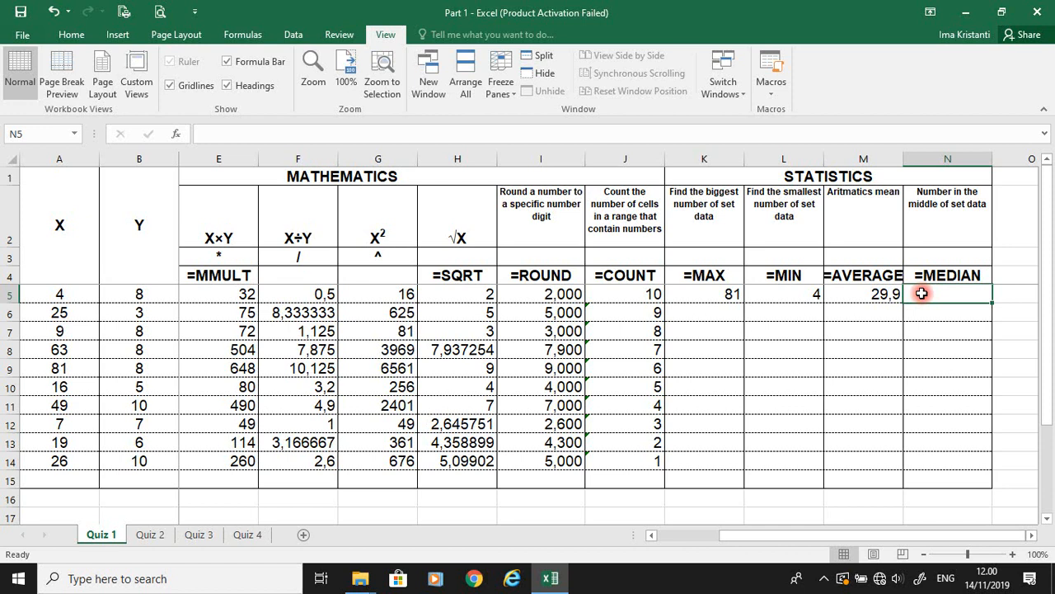
pyautogui.write('=med')
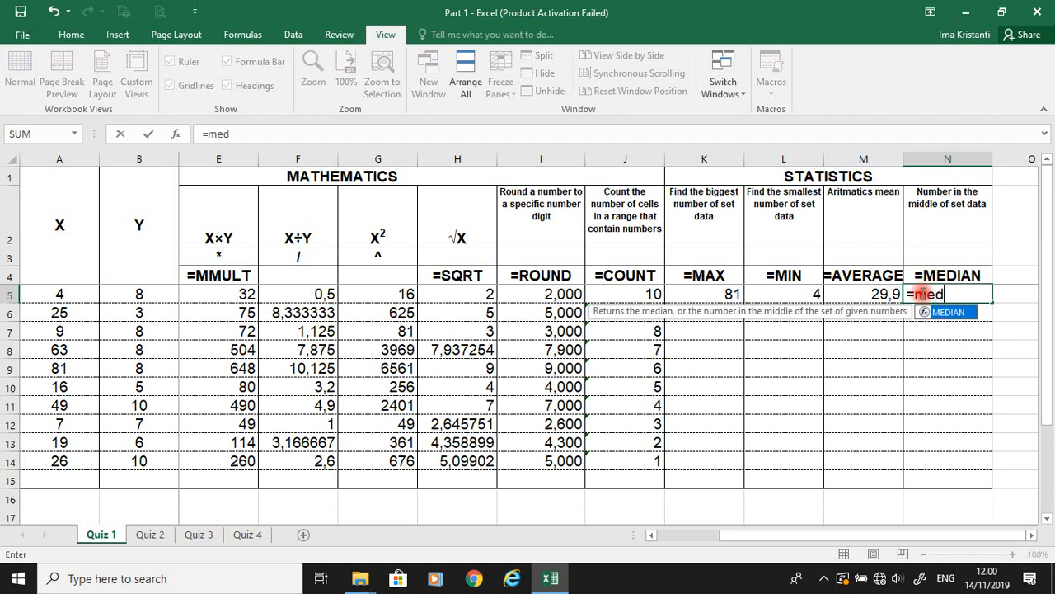
pyautogui.press('Tab')
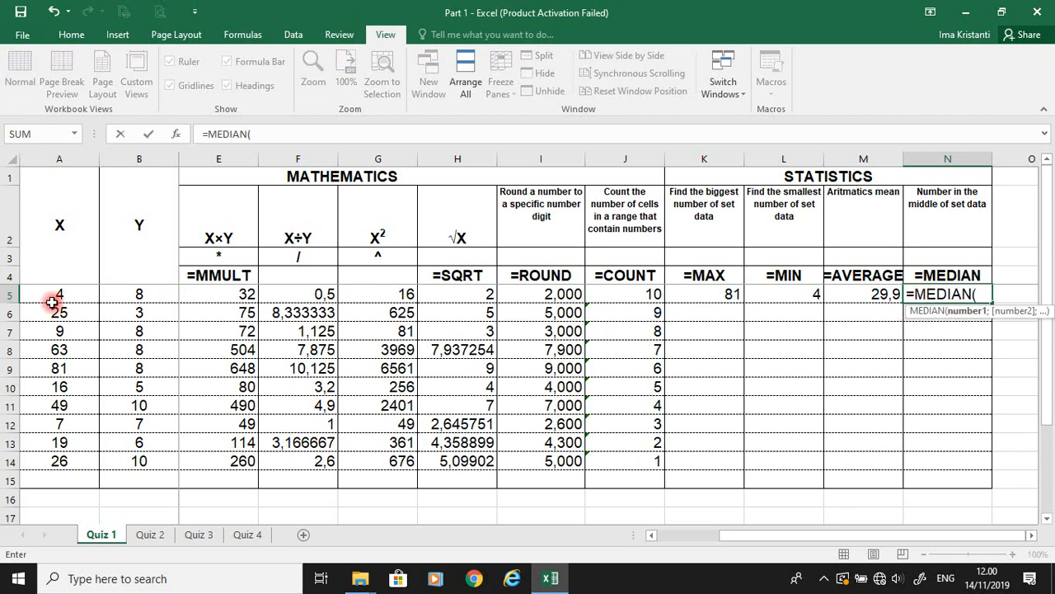
pyautogui.moveTo(56, 297); pyautogui.dragTo(68, 463)
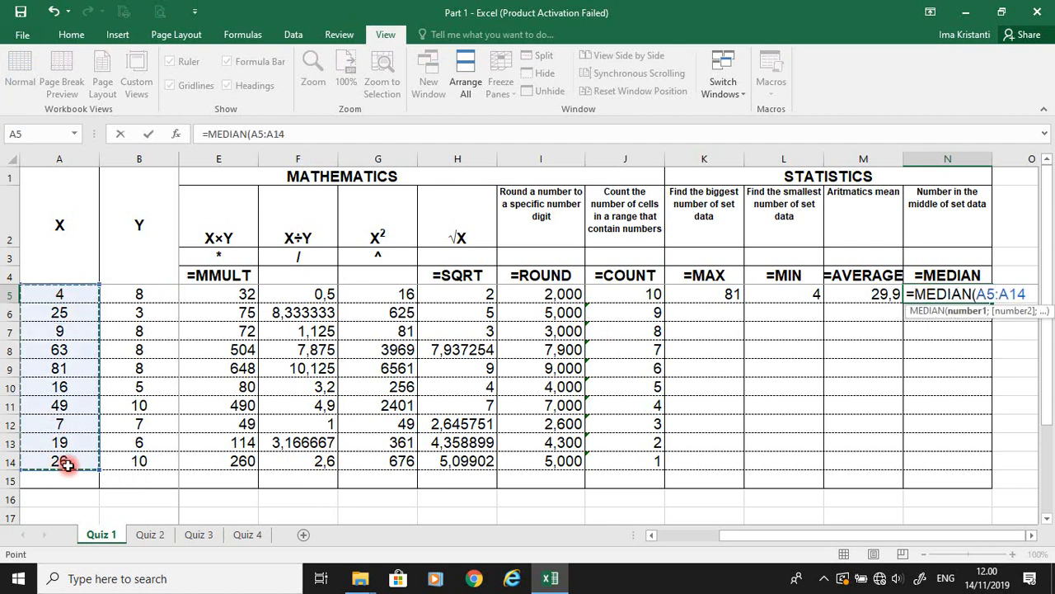
pyautogui.press('Return')
pyautogui.press('Up')
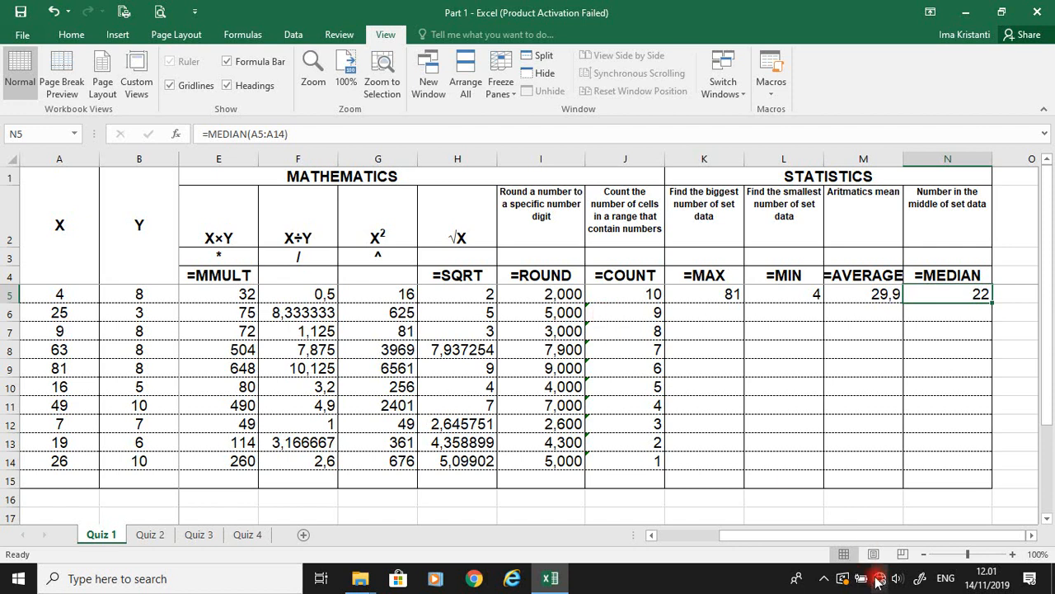
pyautogui.click(823, 578)
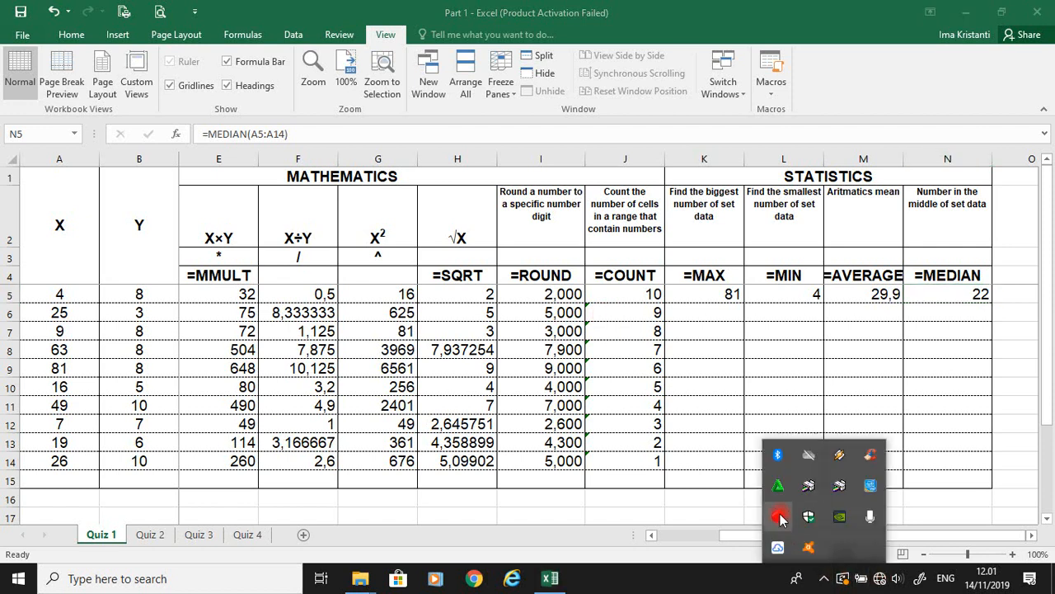